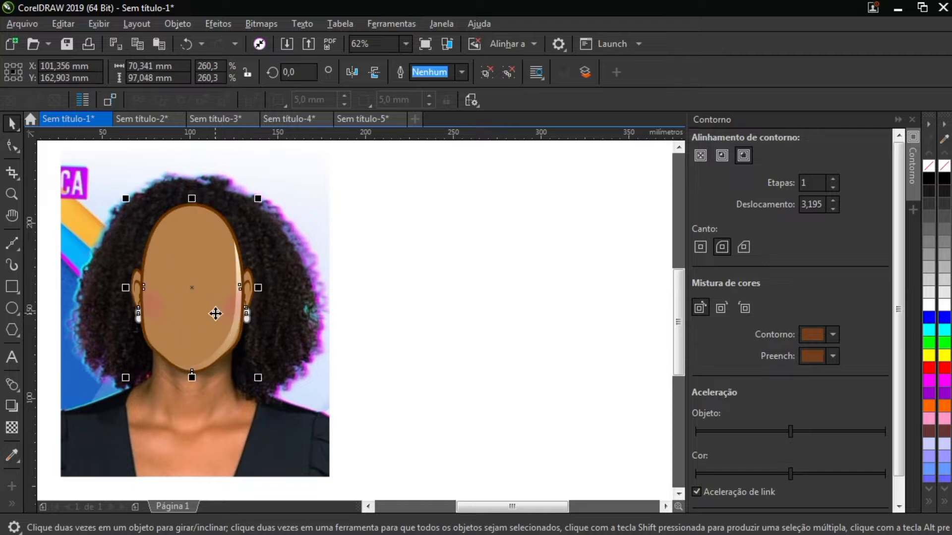
- Nudge the head shape slightly up and left so it lines up with the face in the photo
{"action": "key", "text": "Down"}
{"action": "key", "text": "Down"}
{"action": "key", "text": "Down"}
{"action": "key", "text": "Down"}
{"action": "key", "text": "Down"}
{"action": "key", "text": "Left"}
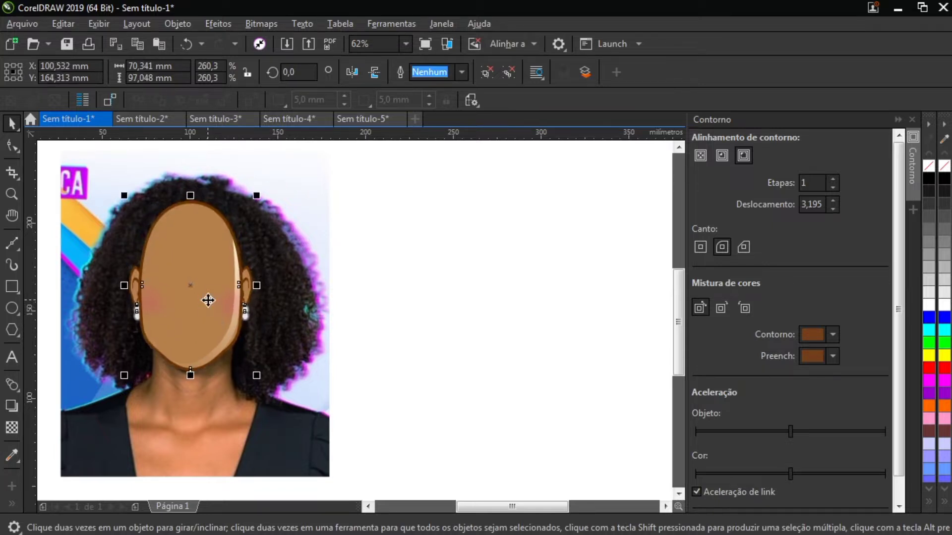
- Move the head shape onto the blank area beside the photo and ungroup all of its parts
{"action": "left_click_drag", "start_coordinate": [201, 277], "coordinate": [496, 299]}
{"action": "left_click", "coordinate": [177, 24]}
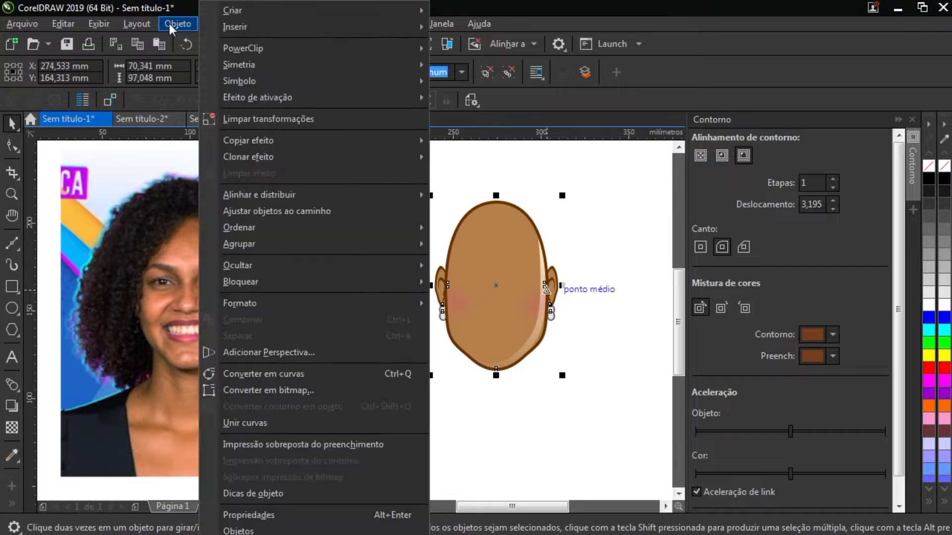
{"action": "mouse_move", "coordinate": [397, 240]}
{"action": "left_click", "coordinate": [484, 276]}
{"action": "left_click", "coordinate": [400, 241]}
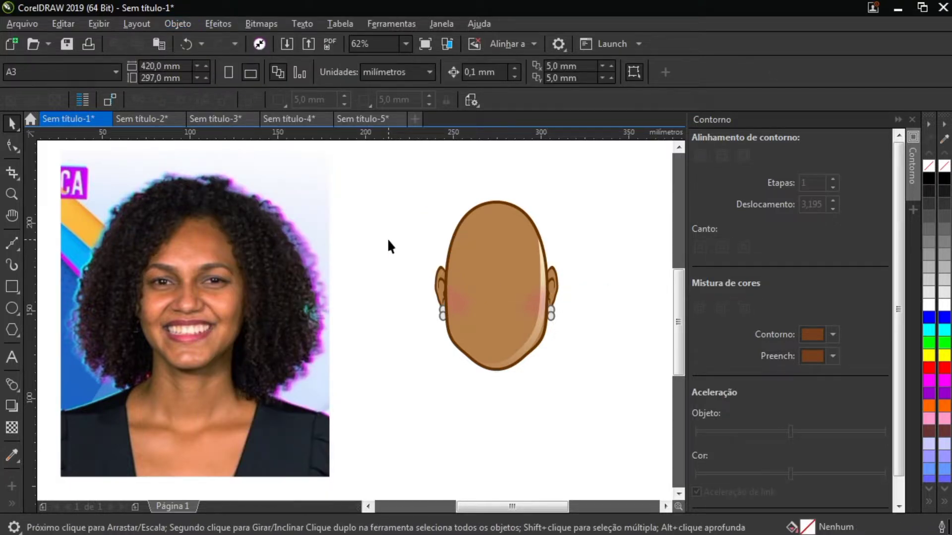
- Compare the ready-made female heads in Sem título-5 with the photo in Sem título-1 to find a similar smile
{"action": "left_click", "coordinate": [294, 120]}
{"action": "left_click", "coordinate": [354, 117]}
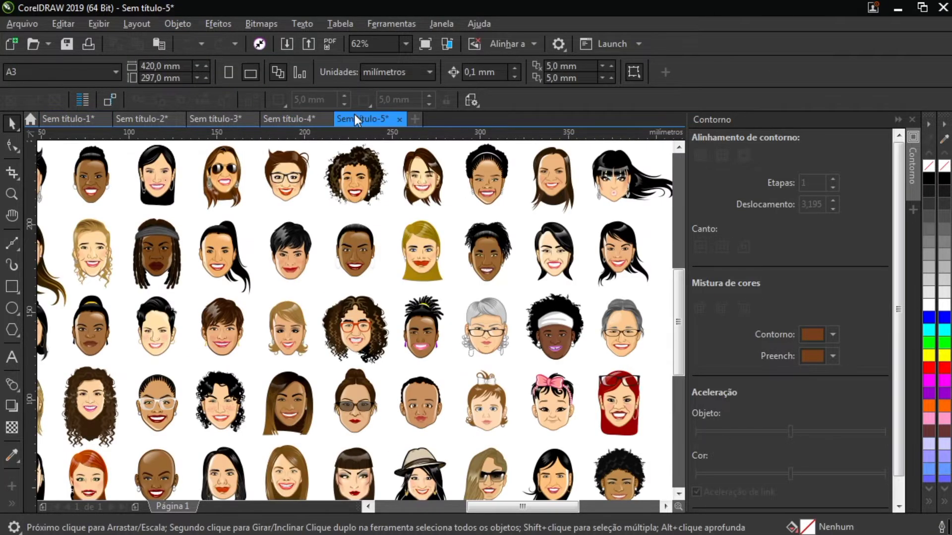
{"action": "left_click", "coordinate": [68, 119]}
{"action": "scroll", "coordinate": [177, 326], "scroll_direction": "up", "scroll_amount": 2}
{"action": "scroll", "coordinate": [176, 326], "scroll_direction": "down", "scroll_amount": 1}
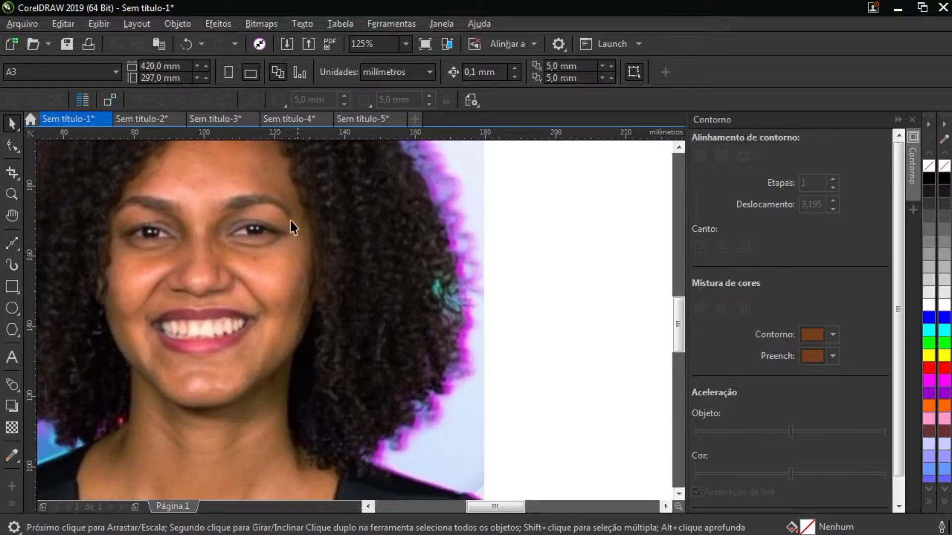
{"action": "left_click", "coordinate": [362, 118]}
{"action": "scroll", "coordinate": [61, 210], "scroll_direction": "up", "scroll_amount": 1}
{"action": "scroll", "coordinate": [206, 291], "scroll_direction": "down", "scroll_amount": 1}
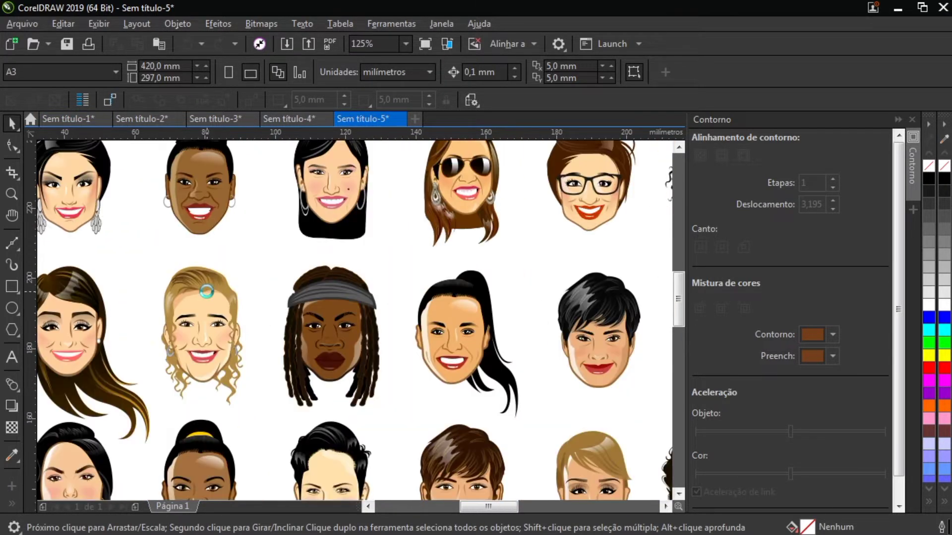
{"action": "scroll", "coordinate": [337, 190], "scroll_direction": "up", "scroll_amount": 1}
{"action": "left_click_drag", "start_coordinate": [484, 507], "coordinate": [517, 508]}
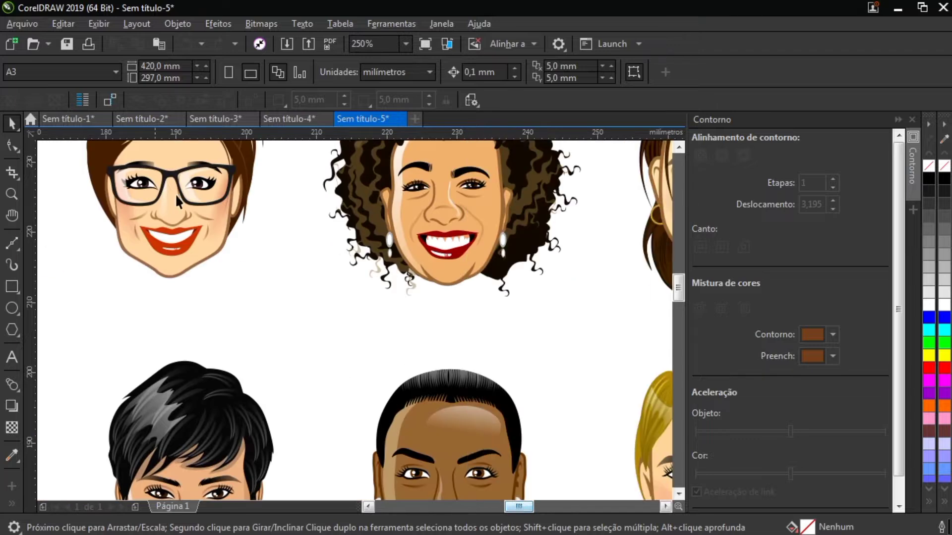
{"action": "left_click", "coordinate": [70, 119]}
{"action": "left_click", "coordinate": [362, 119]}
- Copy the curly-haired head with pearl earrings from Sem título-5 into Sem título-1 and place it beside the photo, below the bald head
{"action": "left_click", "coordinate": [445, 252]}
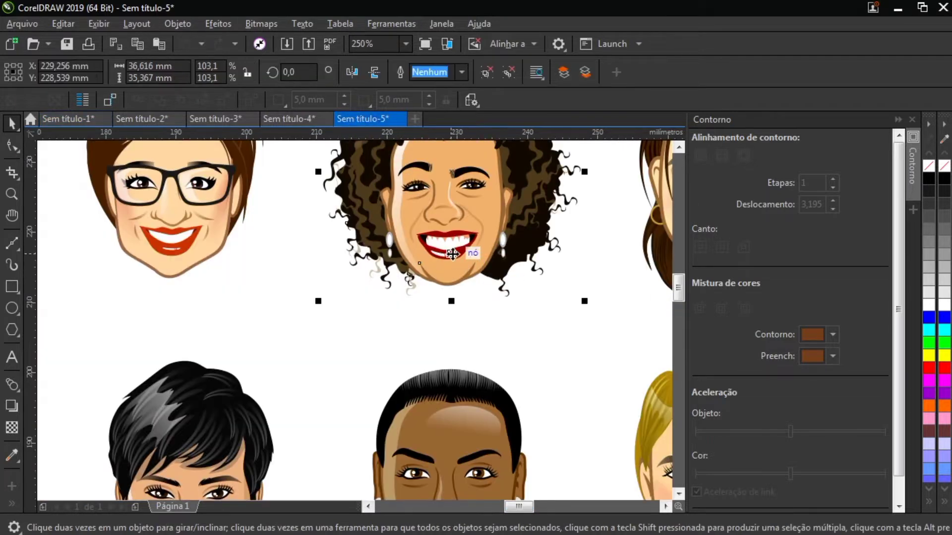
{"action": "left_click", "coordinate": [58, 119]}
{"action": "key", "text": "ctrl+v"}
{"action": "left_click_drag", "start_coordinate": [455, 149], "coordinate": [483, 405]}
{"action": "left_click_drag", "start_coordinate": [678, 336], "coordinate": [678, 320]}
{"action": "left_click_drag", "start_coordinate": [443, 402], "coordinate": [411, 376]}
- Ungroup all parts of the pasted curly-haired head and place a copy of its mouth on the blank area beside it
{"action": "left_click", "coordinate": [177, 24]}
{"action": "mouse_move", "coordinate": [252, 252]}
{"action": "left_click", "coordinate": [448, 280]}
{"action": "left_click", "coordinate": [491, 356]}
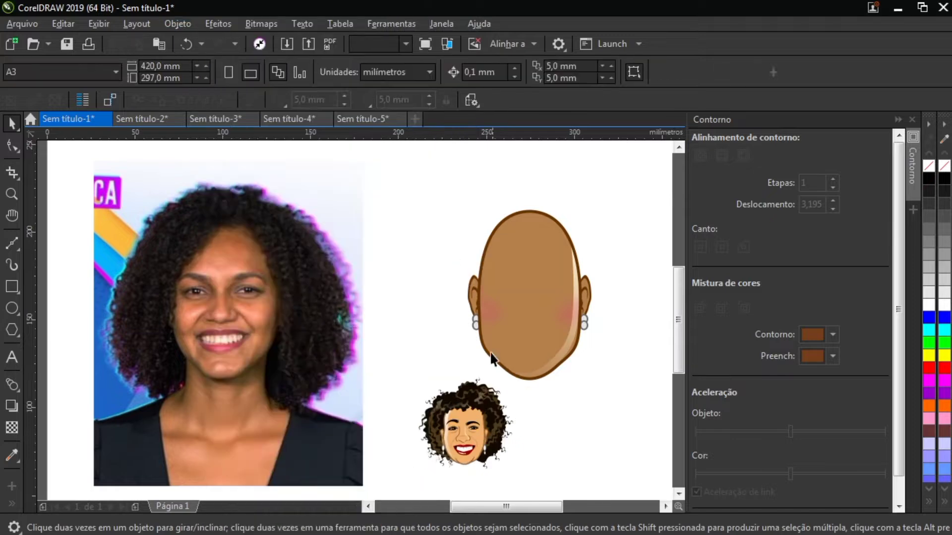
{"action": "scroll", "coordinate": [459, 454], "scroll_direction": "up", "scroll_amount": 4}
{"action": "left_click_drag", "start_coordinate": [500, 401], "coordinate": [499, 401]}
{"action": "left_click_drag", "start_coordinate": [455, 378], "coordinate": [185, 367]}
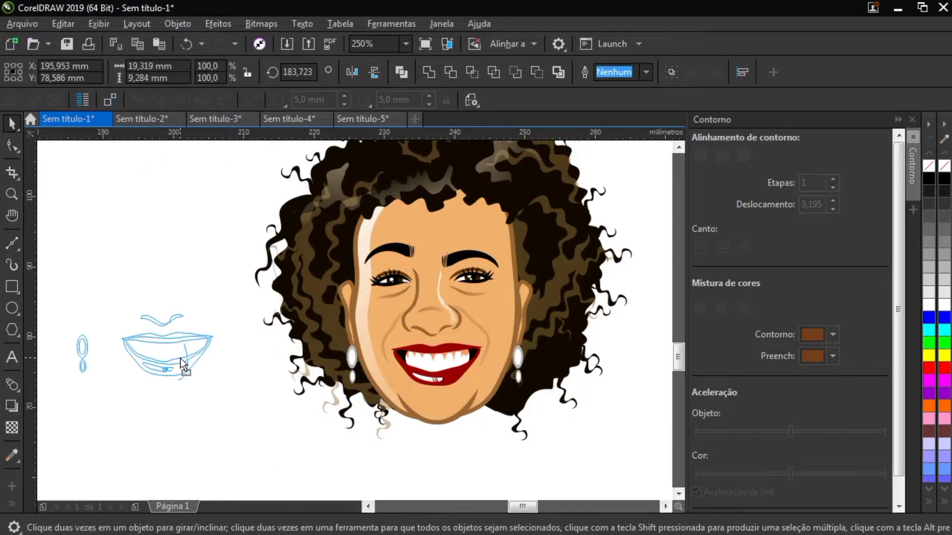
{"action": "right_click", "coordinate": [185, 368]}
- Delete the earring and the nose line that were copied along with the mouth
{"action": "left_click_drag", "start_coordinate": [55, 257], "coordinate": [110, 397]}
{"action": "key", "text": "Delete"}
{"action": "left_click_drag", "start_coordinate": [131, 297], "coordinate": [215, 334]}
{"action": "key", "text": "Delete"}
- Place the mouth over the lips in the photo and enlarge it to about 30.6 × 15.8 mm
{"action": "scroll", "coordinate": [403, 371], "scroll_direction": "down", "scroll_amount": 4}
{"action": "left_click_drag", "start_coordinate": [340, 366], "coordinate": [157, 258]}
{"action": "scroll", "coordinate": [157, 258], "scroll_direction": "up", "scroll_amount": 2}
{"action": "left_click_drag", "start_coordinate": [228, 287], "coordinate": [308, 329]}
{"action": "left_click_drag", "start_coordinate": [126, 232], "coordinate": [99, 217]}
{"action": "left_click_drag", "start_coordinate": [305, 219], "coordinate": [319, 214]}
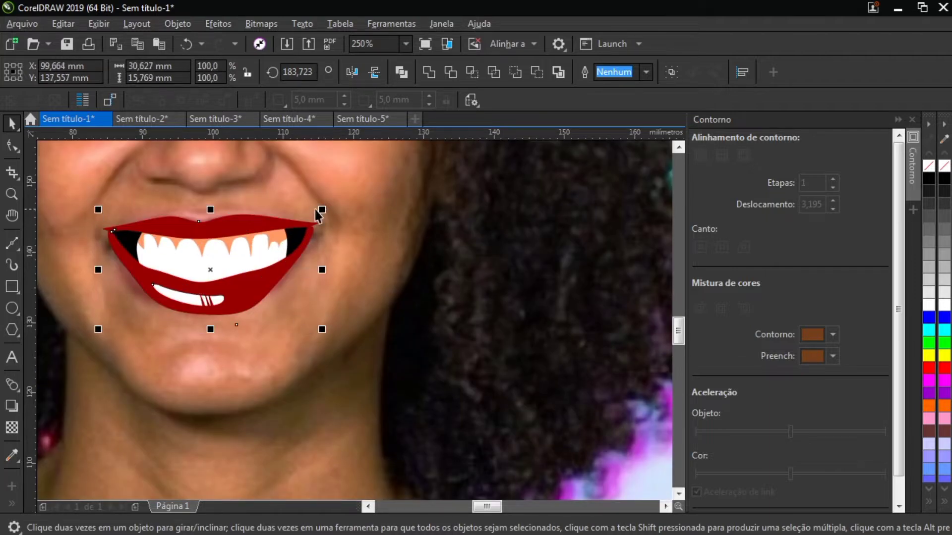
{"action": "left_click_drag", "start_coordinate": [198, 228], "coordinate": [219, 241]}
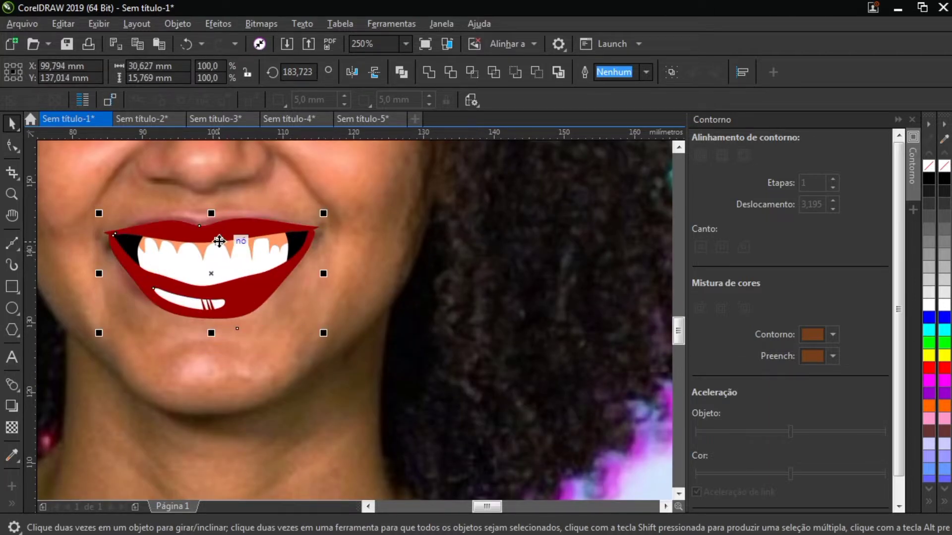
{"action": "left_click", "coordinate": [14, 386]}
{"action": "left_click", "coordinate": [70, 433]}
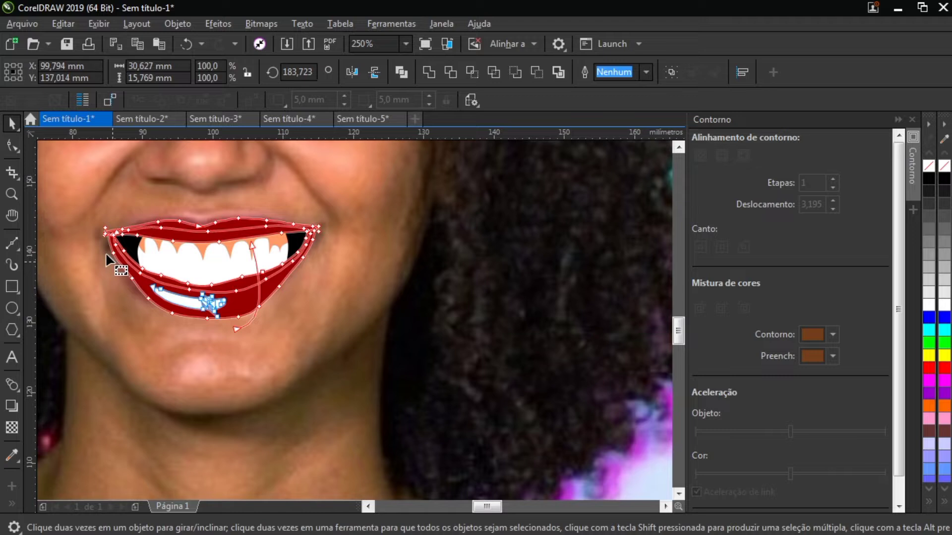
{"action": "key", "text": "F10"}
{"action": "left_click", "coordinate": [13, 391]}
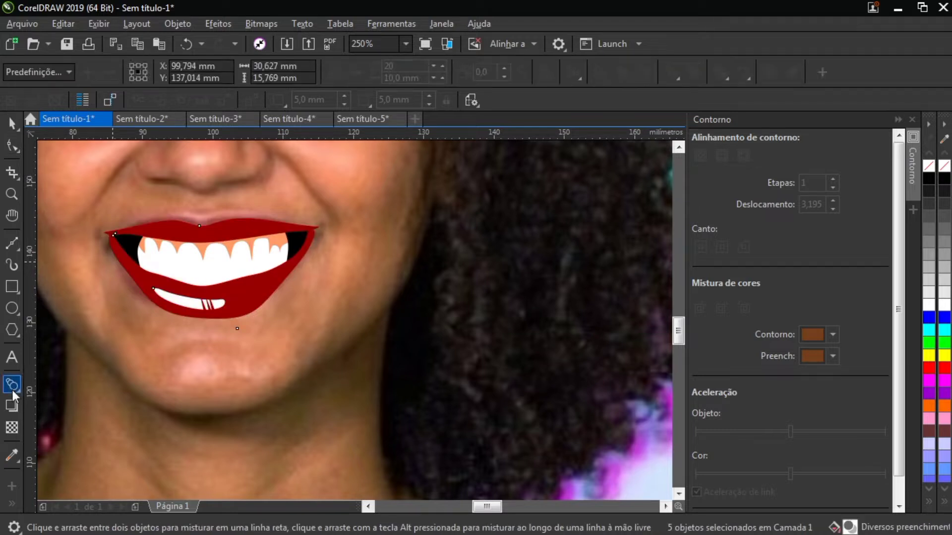
{"action": "left_click", "coordinate": [13, 391]}
{"action": "left_click", "coordinate": [67, 417]}
{"action": "left_click", "coordinate": [12, 392]}
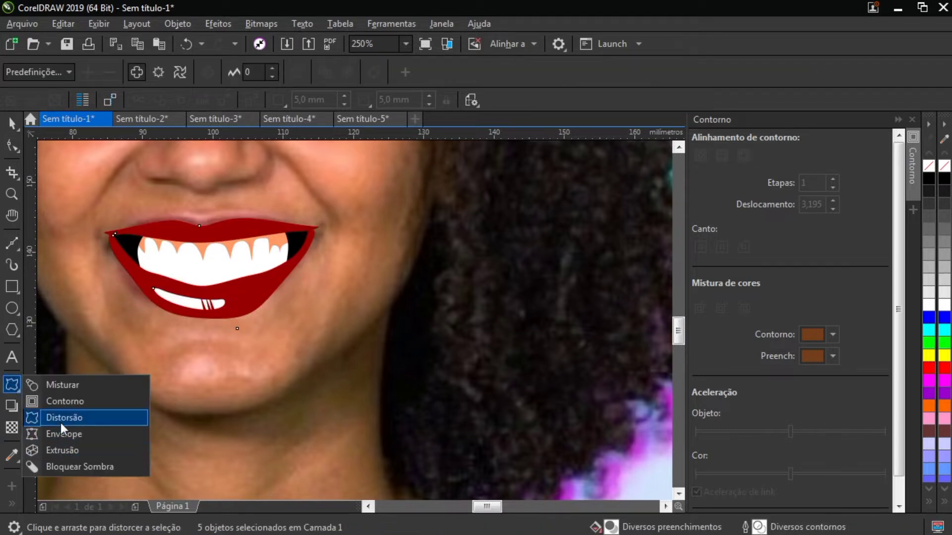
{"action": "key", "text": "F10"}
{"action": "left_click", "coordinate": [14, 379]}
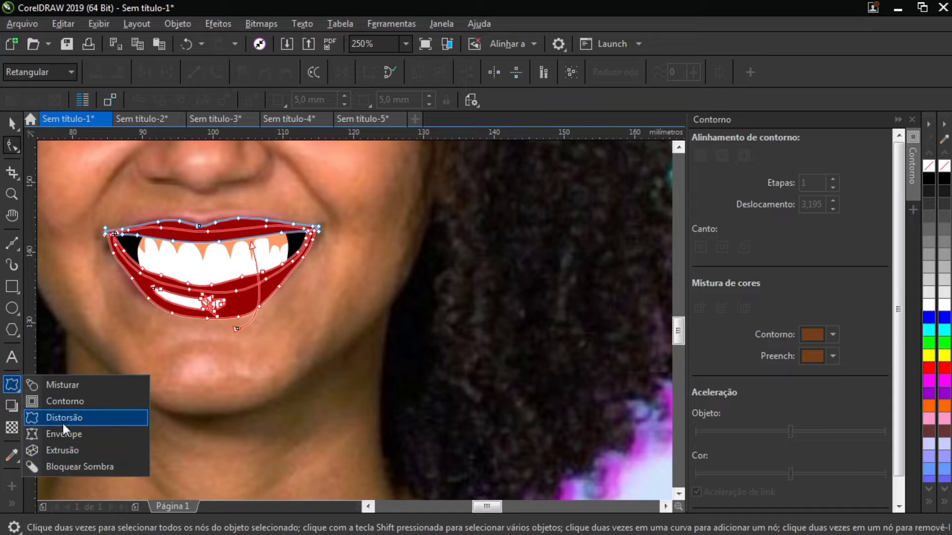
{"action": "left_click", "coordinate": [63, 450]}
{"action": "left_click", "coordinate": [16, 383]}
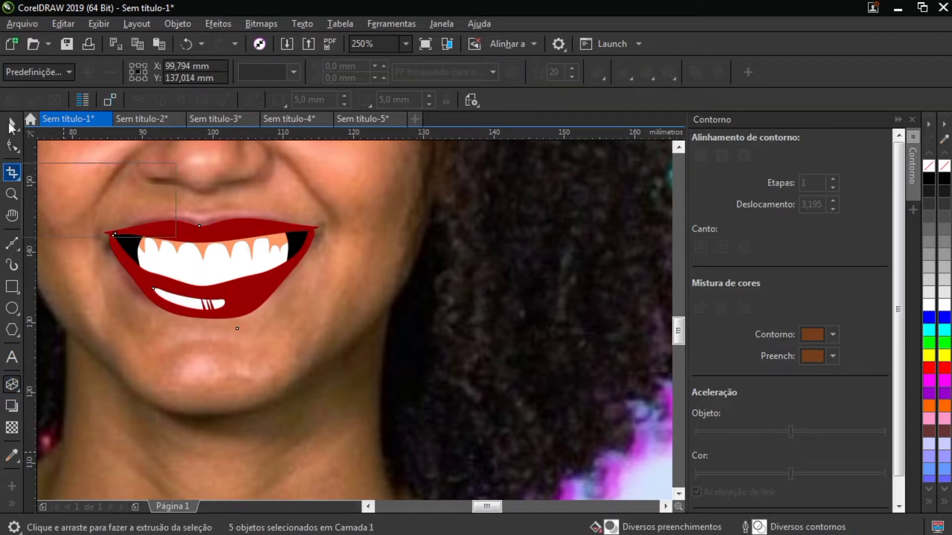
{"action": "left_click", "coordinate": [12, 124]}
- Apply an Envelope to the mouth and reshape its corners and edges to follow the lips in the photo
{"action": "left_click", "coordinate": [14, 385]}
{"action": "left_click", "coordinate": [63, 434]}
{"action": "left_click_drag", "start_coordinate": [104, 218], "coordinate": [105, 232]}
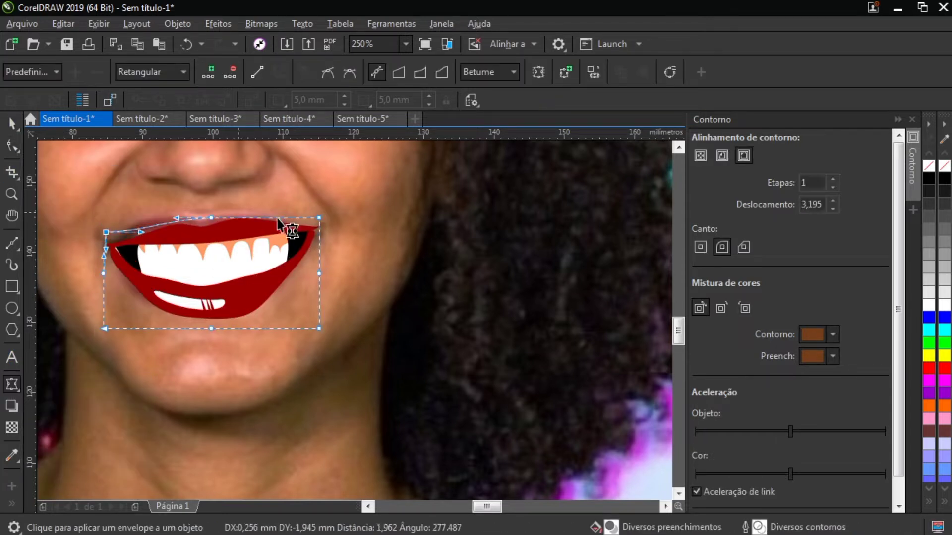
{"action": "left_click_drag", "start_coordinate": [319, 217], "coordinate": [318, 228]}
{"action": "left_click_drag", "start_coordinate": [211, 328], "coordinate": [190, 333]}
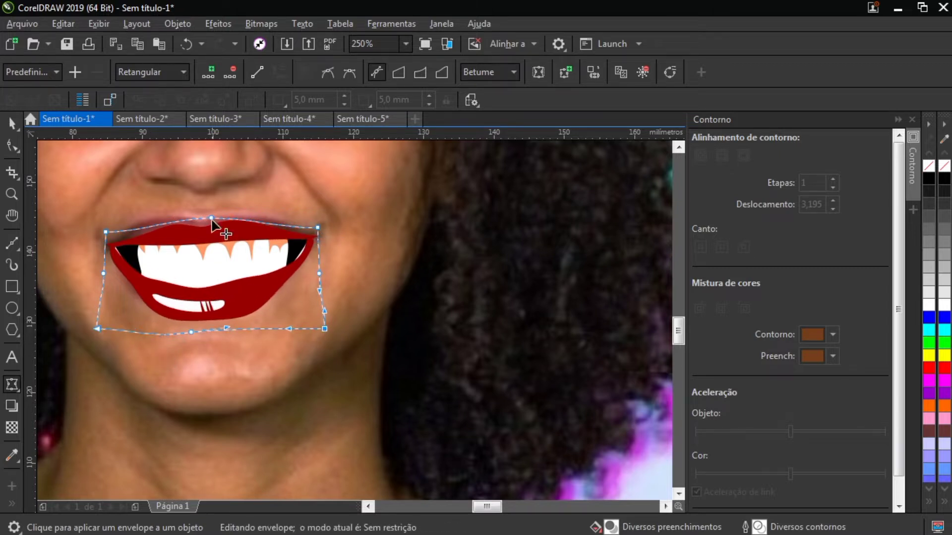
{"action": "left_click_drag", "start_coordinate": [210, 218], "coordinate": [209, 214]}
{"action": "left_click_drag", "start_coordinate": [141, 232], "coordinate": [142, 216]}
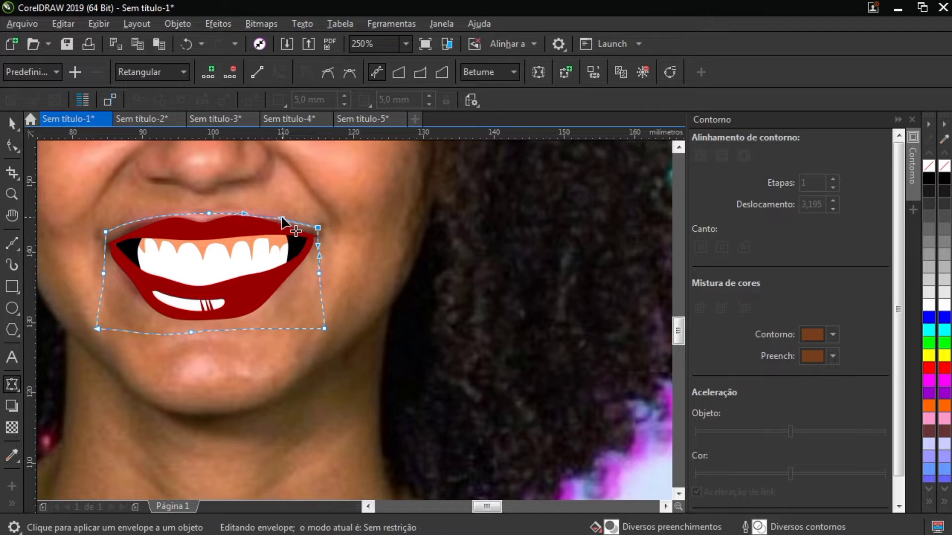
- Ungroup the reshaped mouth and deselect it
{"action": "left_click", "coordinate": [12, 124]}
{"action": "left_click", "coordinate": [177, 23]}
{"action": "mouse_move", "coordinate": [245, 245]}
{"action": "left_click", "coordinate": [469, 262]}
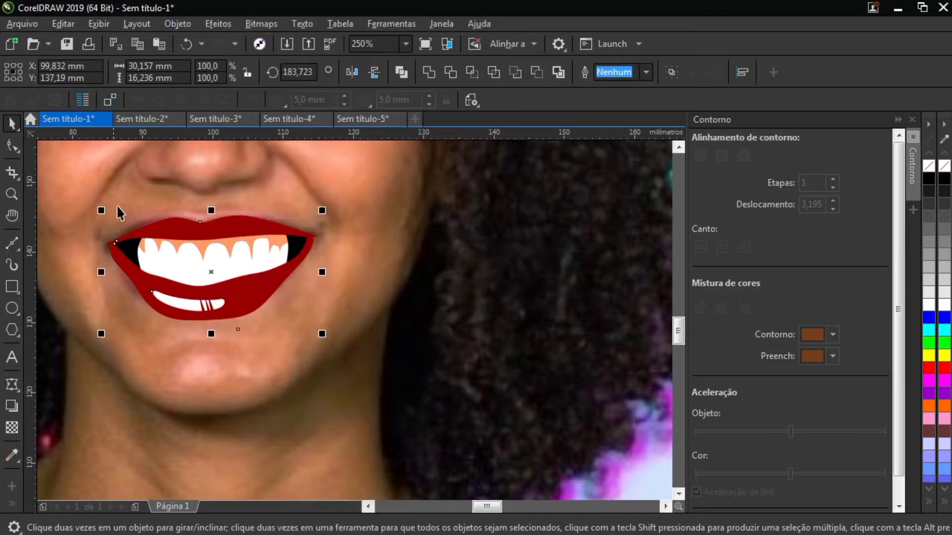
{"action": "left_click", "coordinate": [421, 257]}
- Copy a nose from Sem título-4 into Sem título-1 and place it over the nose in the photo
{"action": "scroll", "coordinate": [327, 310], "scroll_direction": "down", "scroll_amount": 1}
{"action": "scroll", "coordinate": [327, 310], "scroll_direction": "up", "scroll_amount": 1}
{"action": "scroll", "coordinate": [292, 412], "scroll_direction": "down", "scroll_amount": 1}
{"action": "left_click", "coordinate": [200, 117]}
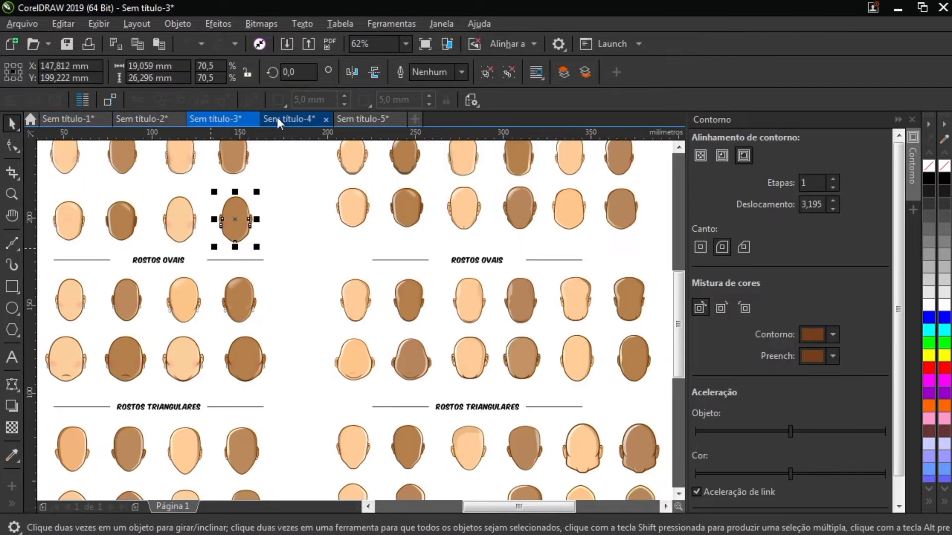
{"action": "left_click", "coordinate": [275, 117]}
{"action": "left_click", "coordinate": [534, 199]}
{"action": "left_click", "coordinate": [68, 119]}
{"action": "key", "text": "ctrl+v"}
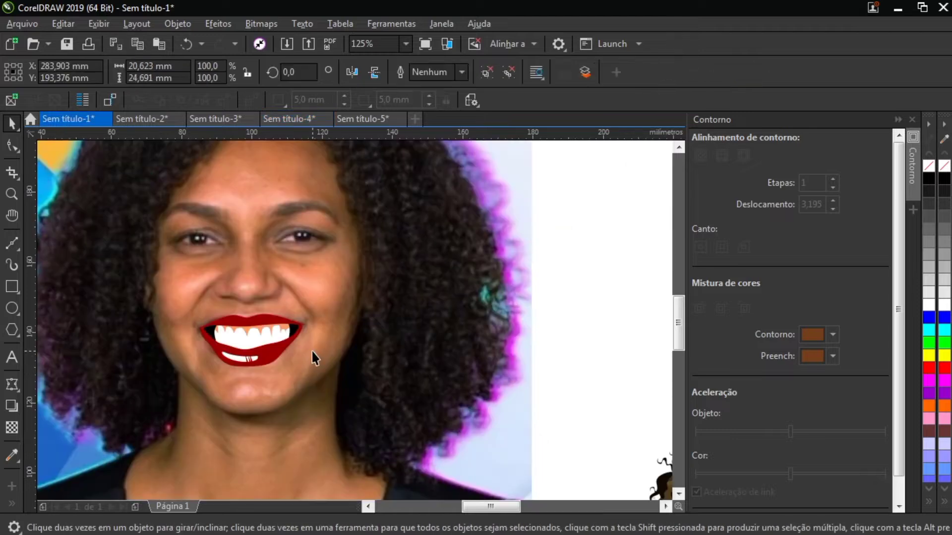
{"action": "left_click_drag", "start_coordinate": [610, 312], "coordinate": [244, 276]}
{"action": "scroll", "coordinate": [245, 276], "scroll_direction": "up", "scroll_amount": 3}
{"action": "scroll", "coordinate": [255, 315], "scroll_direction": "down", "scroll_amount": 1}
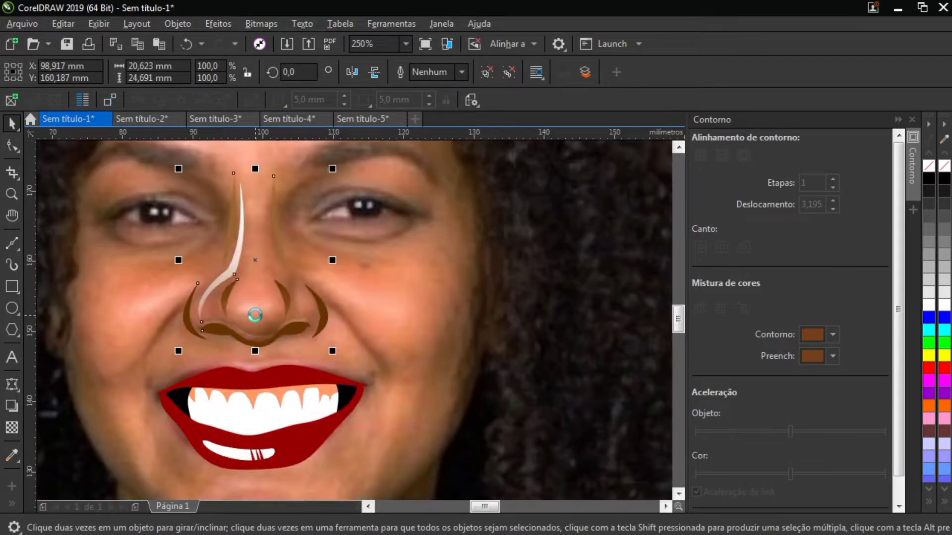
- Ungroup the nose and delete the white highlight along its bridge
{"action": "left_click", "coordinate": [177, 23]}
{"action": "mouse_move", "coordinate": [274, 246]}
{"action": "left_click", "coordinate": [471, 264]}
{"action": "left_click", "coordinate": [238, 252]}
{"action": "key", "text": "Delete"}
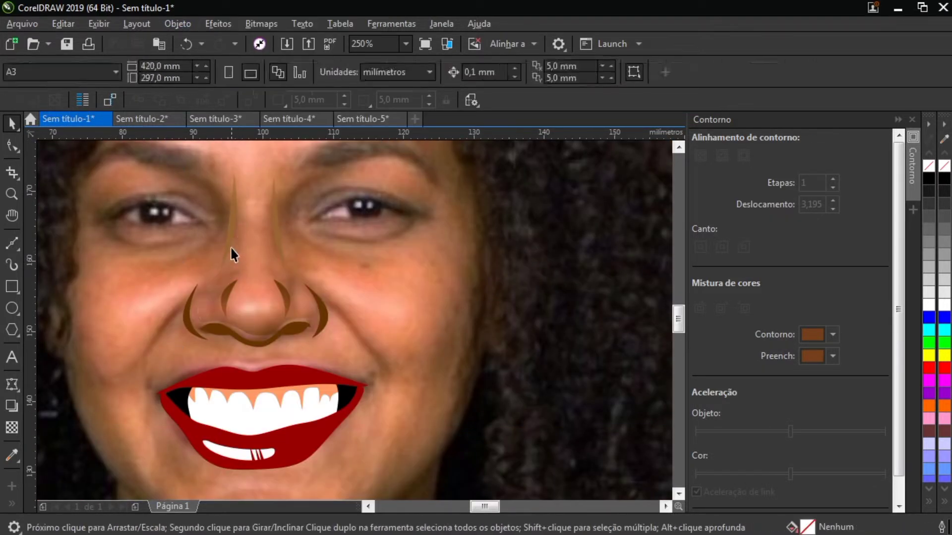
- Shorten the two shadow lines along the nose bridge to about 9 mm high
{"action": "left_click", "coordinate": [276, 227]}
{"action": "left_click", "coordinate": [238, 226], "text": "shift"}
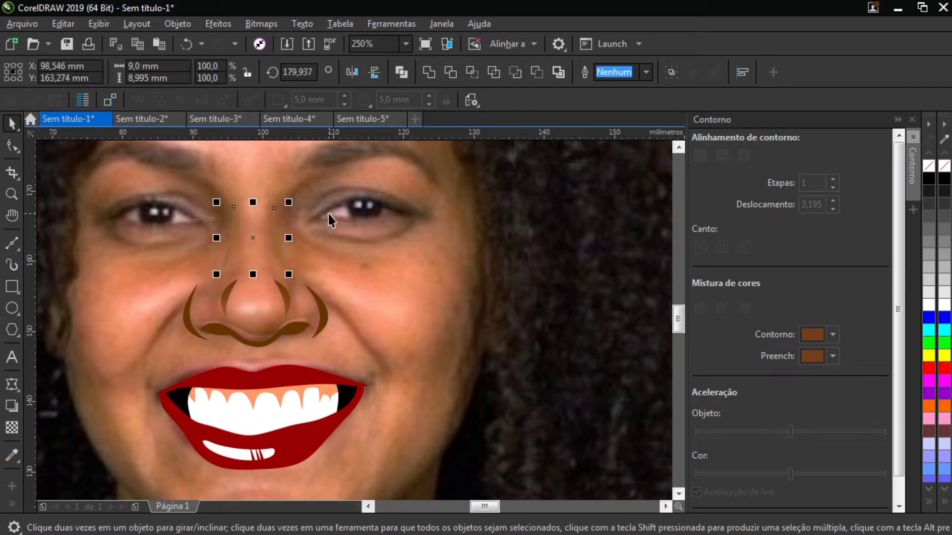
{"action": "left_click", "coordinate": [328, 212]}
- Break apart the two inner curves flanking the nose tip and shift the right one slightly outward
{"action": "scroll", "coordinate": [228, 296], "scroll_direction": "up", "scroll_amount": 1}
{"action": "left_click", "coordinate": [227, 296]}
{"action": "left_click", "coordinate": [278, 332]}
{"action": "left_click", "coordinate": [224, 296]}
{"action": "left_click", "coordinate": [178, 23]}
{"action": "mouse_move", "coordinate": [272, 247]}
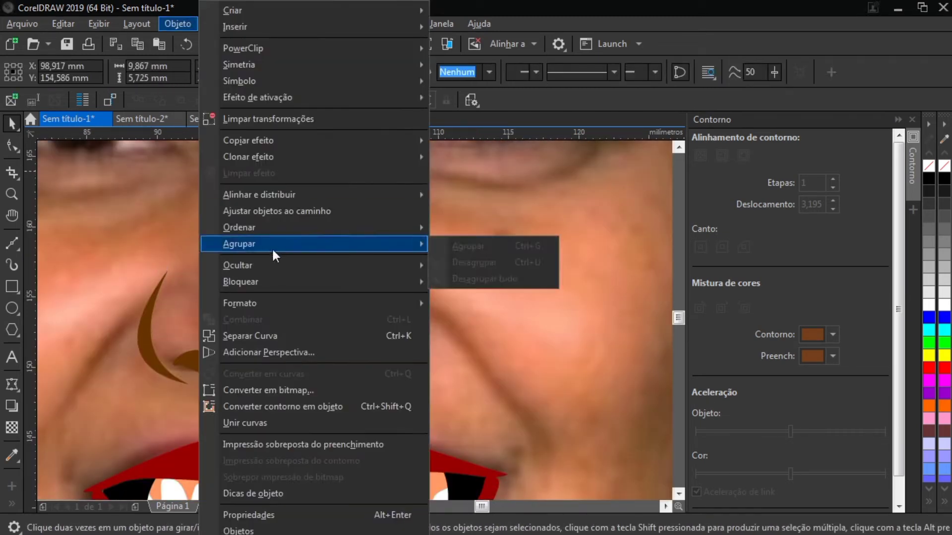
{"action": "left_click", "coordinate": [264, 336]}
{"action": "left_click", "coordinate": [203, 296]}
{"action": "left_click_drag", "start_coordinate": [357, 297], "coordinate": [361, 296]}
- Break apart the two outer nostril curves and resize the left one to fit the nose in the photo
{"action": "left_click", "coordinate": [149, 325]}
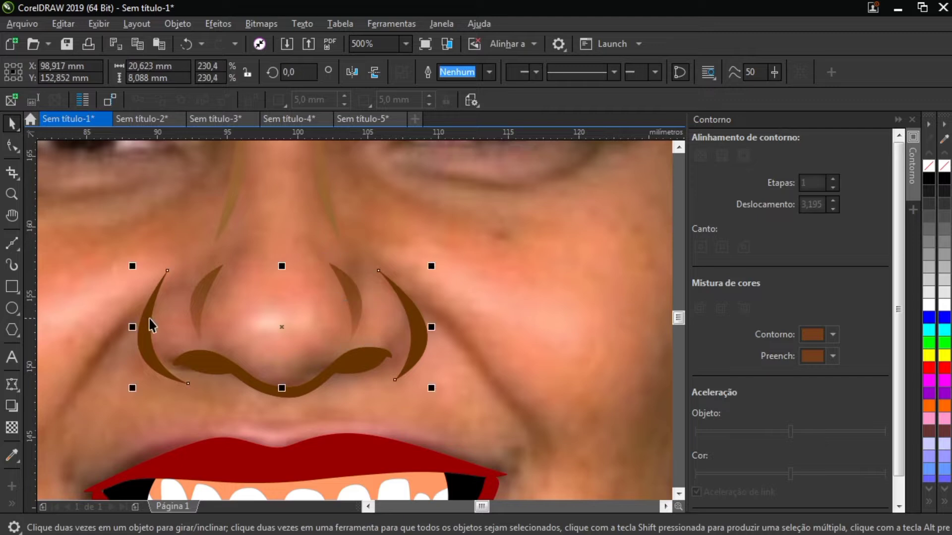
{"action": "left_click_drag", "start_coordinate": [282, 266], "coordinate": [282, 286]}
{"action": "key", "text": "ctrl+z"}
{"action": "left_click", "coordinate": [178, 23]}
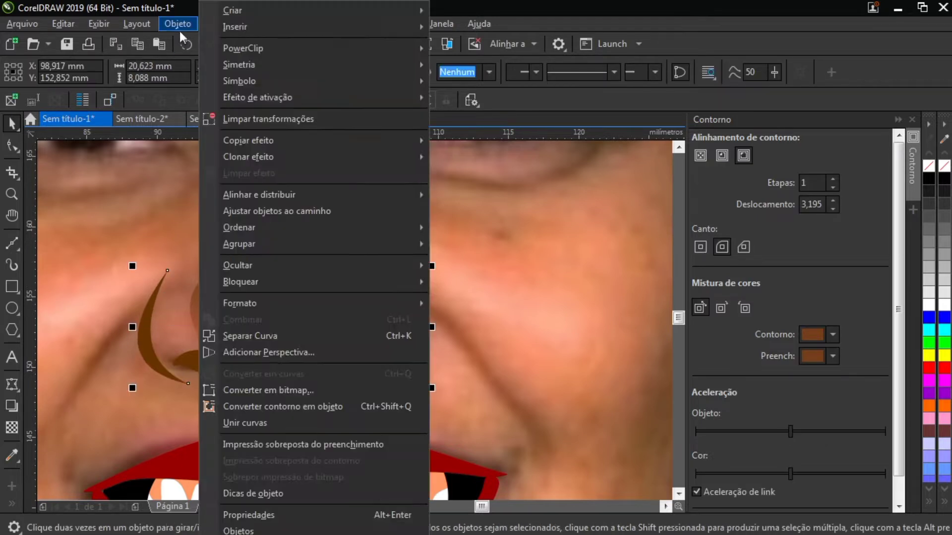
{"action": "left_click", "coordinate": [248, 335]}
{"action": "left_click", "coordinate": [174, 333]}
{"action": "left_click", "coordinate": [148, 332]}
{"action": "left_click_drag", "start_coordinate": [163, 266], "coordinate": [171, 287]}
{"action": "left_click", "coordinate": [145, 342]}
- Resize the right outer nostril curve to about 4 × 7.7 mm and move it slightly inward
{"action": "left_click", "coordinate": [413, 313]}
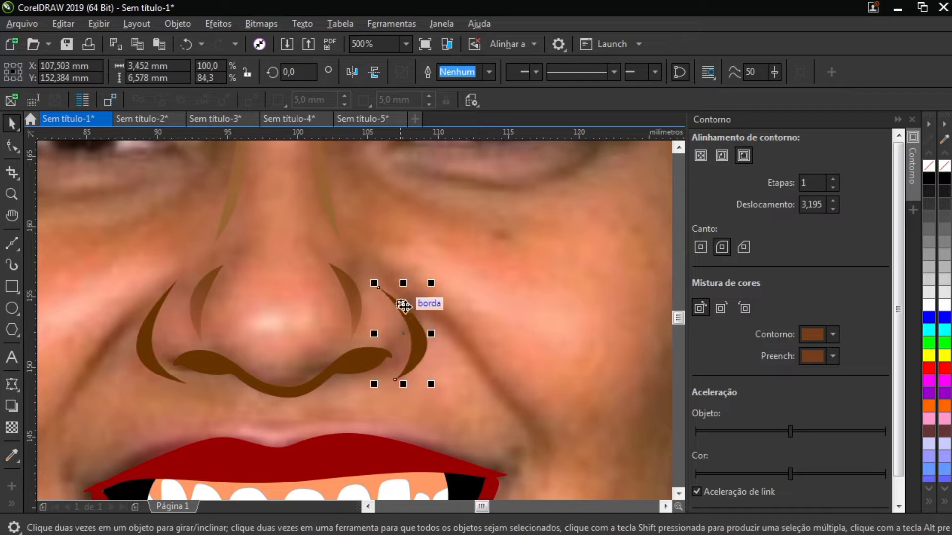
{"action": "left_click", "coordinate": [379, 290]}
{"action": "left_click_drag", "start_coordinate": [374, 283], "coordinate": [364, 267]}
{"action": "left_click_drag", "start_coordinate": [417, 328], "coordinate": [413, 327]}
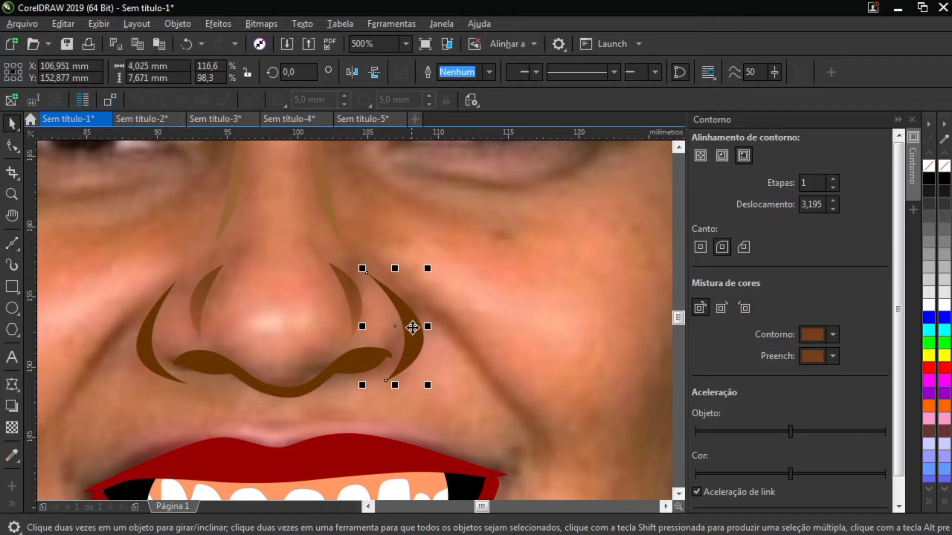
{"action": "scroll", "coordinate": [401, 331], "scroll_direction": "down", "scroll_amount": 1}
{"action": "key", "text": "Escape"}
- Examine the ready-made eyes in Sem título-2 for a pair that matches the eyes in the photo
{"action": "left_click", "coordinate": [284, 119]}
{"action": "left_click", "coordinate": [213, 118]}
{"action": "left_click", "coordinate": [149, 119]}
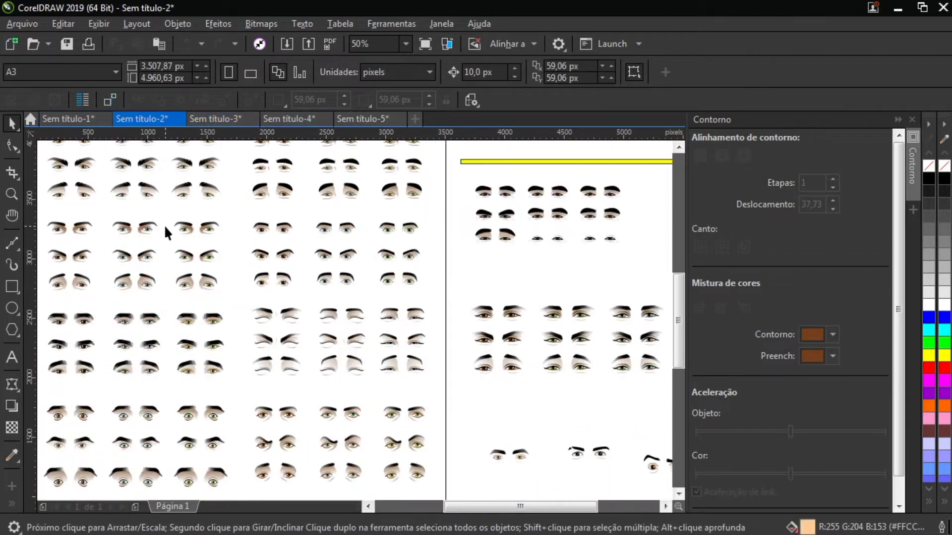
{"action": "left_click", "coordinate": [89, 119]}
{"action": "left_click", "coordinate": [149, 119]}
{"action": "scroll", "coordinate": [57, 342], "scroll_direction": "up", "scroll_amount": 3}
{"action": "scroll", "coordinate": [236, 232], "scroll_direction": "down", "scroll_amount": 1}
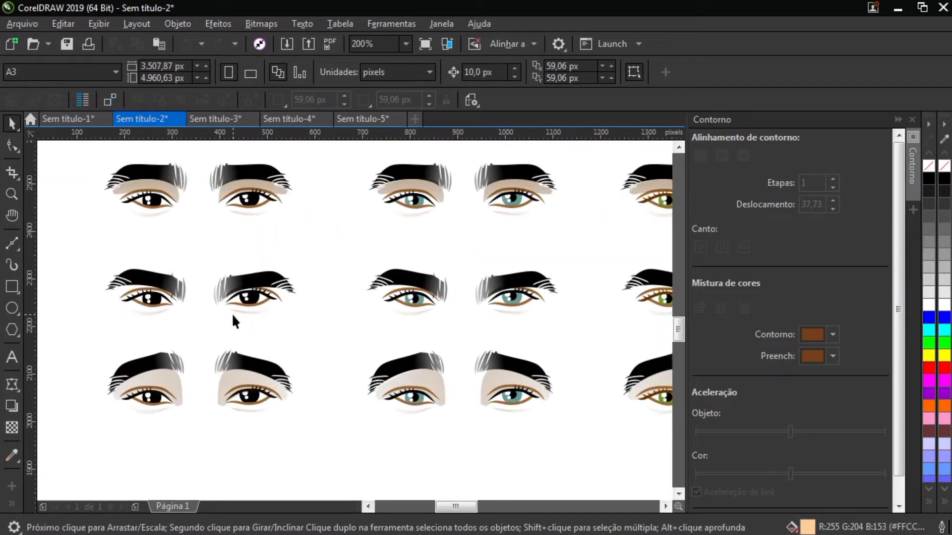
{"action": "scroll", "coordinate": [244, 397], "scroll_direction": "down", "scroll_amount": 1}
{"action": "left_click_drag", "start_coordinate": [678, 322], "coordinate": [699, 321]}
- Pick the black-eyed pair with arched eyebrows from the ready-made eyes in Sem título-2
{"action": "left_click_drag", "start_coordinate": [159, 328], "coordinate": [253, 380]}
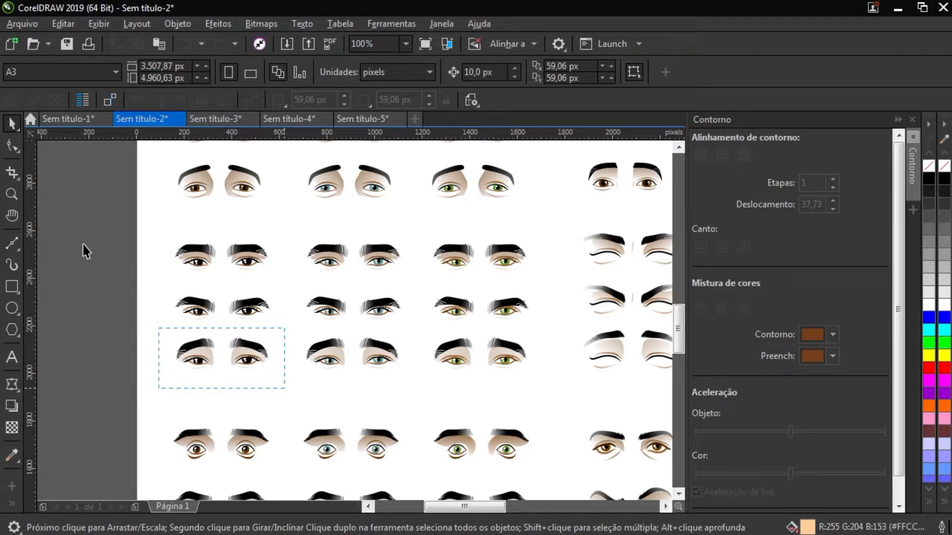
{"action": "key", "text": "ctrl+a"}
{"action": "left_click", "coordinate": [58, 124]}
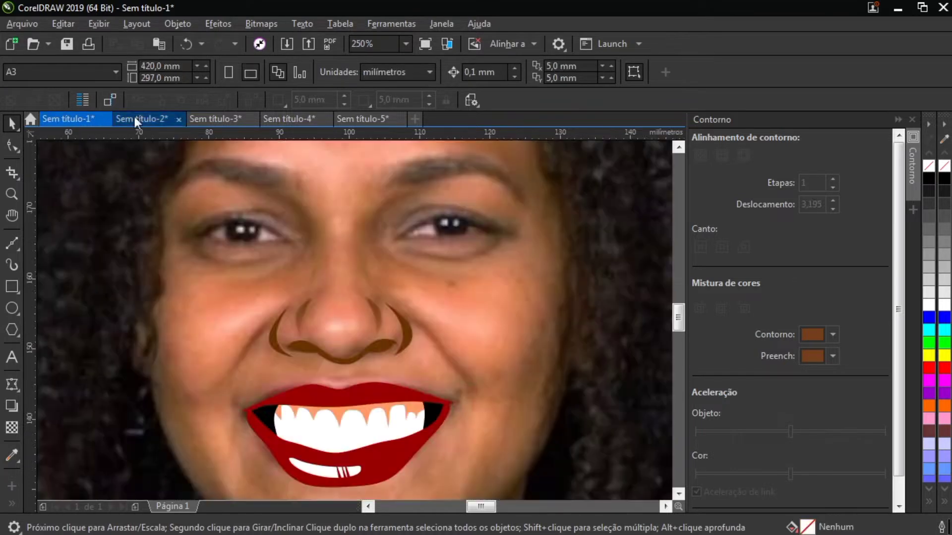
{"action": "left_click", "coordinate": [135, 118]}
{"action": "left_click", "coordinate": [102, 278]}
{"action": "left_click_drag", "start_coordinate": [100, 270], "coordinate": [279, 392]}
{"action": "left_click_drag", "start_coordinate": [143, 327], "coordinate": [290, 395]}
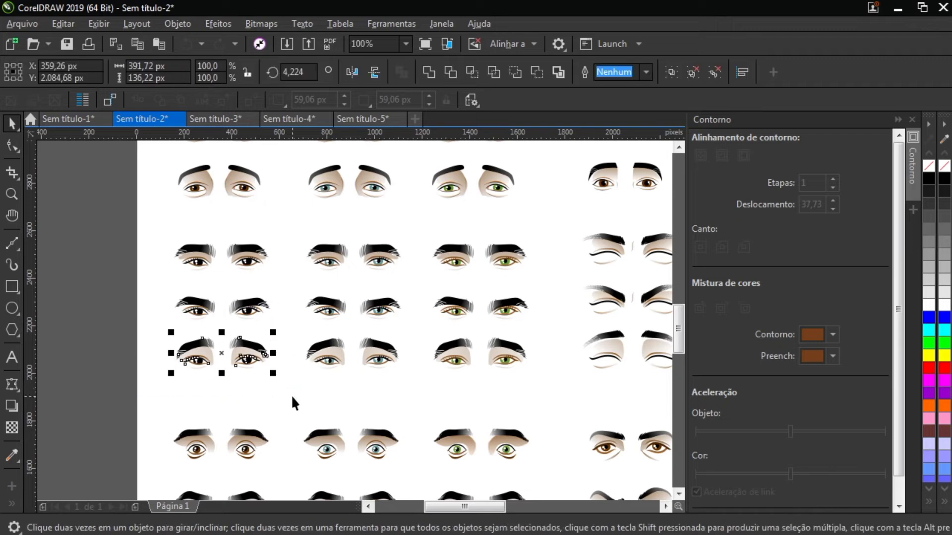
- Bring the eye pair into Sem título-1, group it, and enlarge it over the photo's eyes to about 47.4 × 16.5 mm
{"action": "left_click", "coordinate": [68, 119]}
{"action": "key", "text": "ctrl+g"}
{"action": "key", "text": "p"}
{"action": "scroll", "coordinate": [297, 370], "scroll_direction": "down", "scroll_amount": 1}
{"action": "left_click_drag", "start_coordinate": [662, 366], "coordinate": [245, 302]}
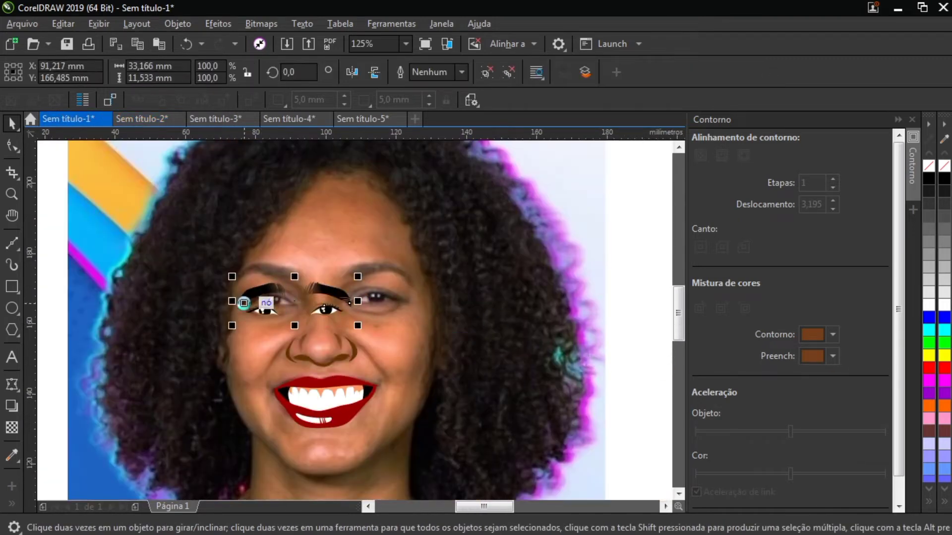
{"action": "scroll", "coordinate": [266, 304], "scroll_direction": "up", "scroll_amount": 2}
{"action": "scroll", "coordinate": [320, 315], "scroll_direction": "down", "scroll_amount": 1}
{"action": "left_click_drag", "start_coordinate": [477, 260], "coordinate": [577, 206]}
{"action": "scroll", "coordinate": [308, 269], "scroll_direction": "up", "scroll_amount": 3}
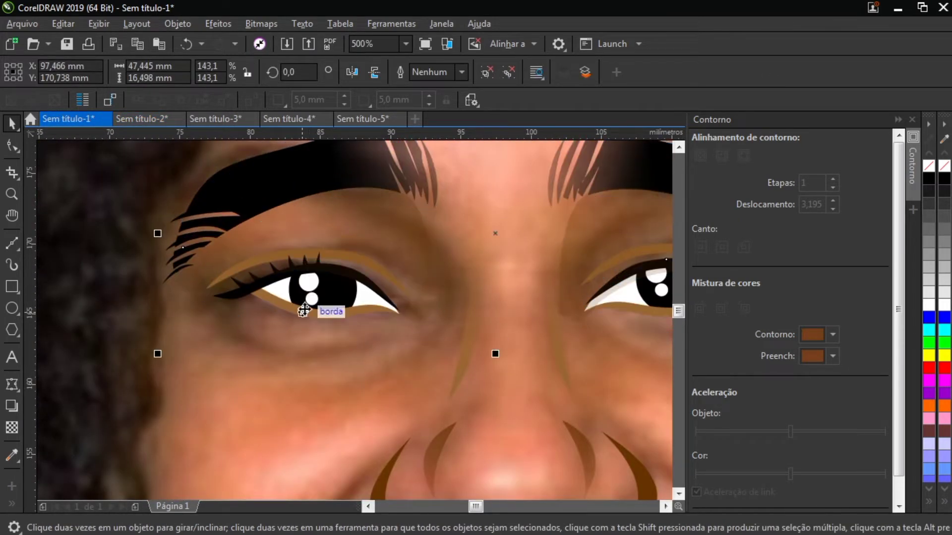
- Delete the eyebrows from the ready-made eyes, leaving only the eyes over the photo
{"action": "scroll", "coordinate": [304, 310], "scroll_direction": "down", "scroll_amount": 3}
{"action": "key", "text": "Delete"}
{"action": "left_click", "coordinate": [469, 241]}
{"action": "key", "text": "Delete"}
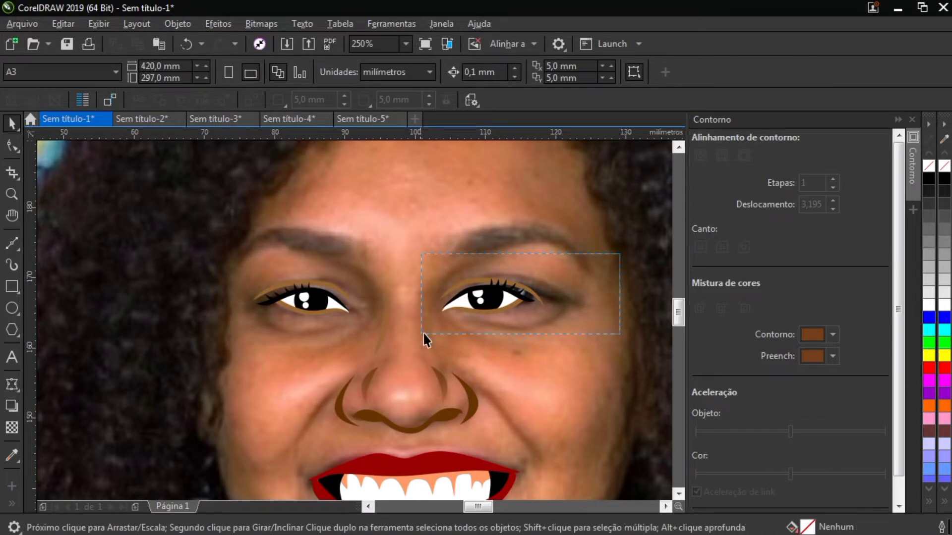
- Fit the right eye and the eyelid and under-eye curves of both eyes to the eyes in the photo
{"action": "scroll", "coordinate": [423, 333], "scroll_direction": "up", "scroll_amount": 2}
{"action": "left_click_drag", "start_coordinate": [489, 288], "coordinate": [479, 250]}
{"action": "scroll", "coordinate": [121, 266], "scroll_direction": "up", "scroll_amount": 2}
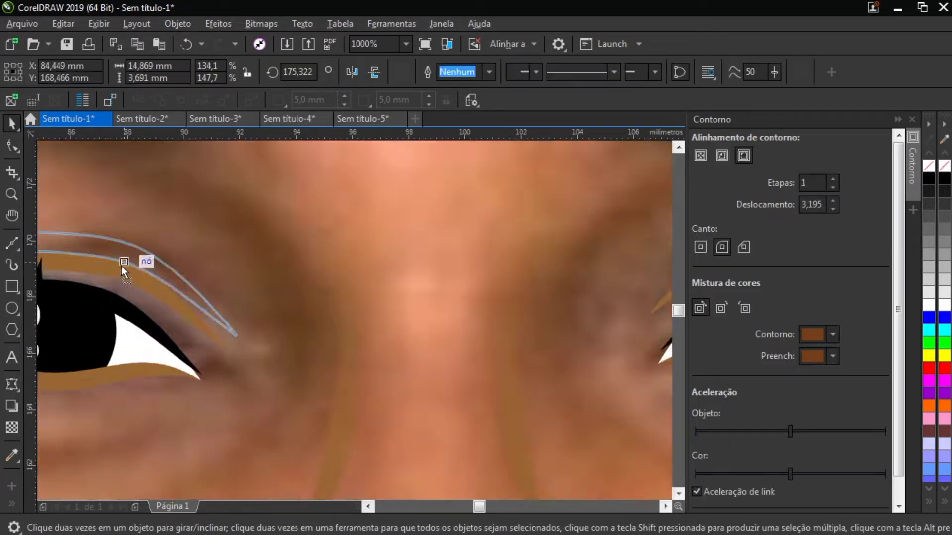
{"action": "left_click", "coordinate": [138, 259]}
{"action": "scroll", "coordinate": [269, 343], "scroll_direction": "down", "scroll_amount": 2}
{"action": "scroll", "coordinate": [268, 343], "scroll_direction": "up", "scroll_amount": 1}
{"action": "left_click_drag", "start_coordinate": [268, 343], "coordinate": [270, 353]}
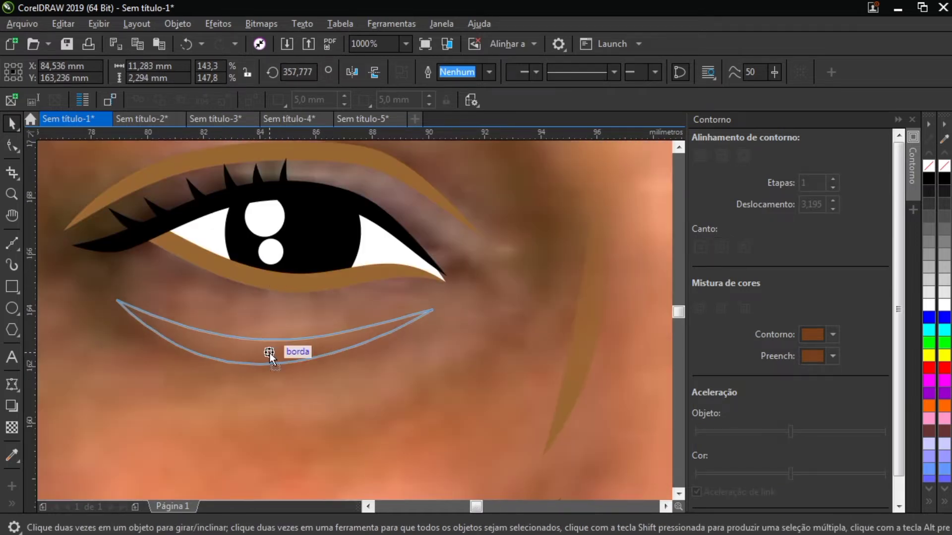
{"action": "scroll", "coordinate": [452, 309], "scroll_direction": "right", "scroll_amount": 5}
{"action": "left_click", "coordinate": [519, 326]}
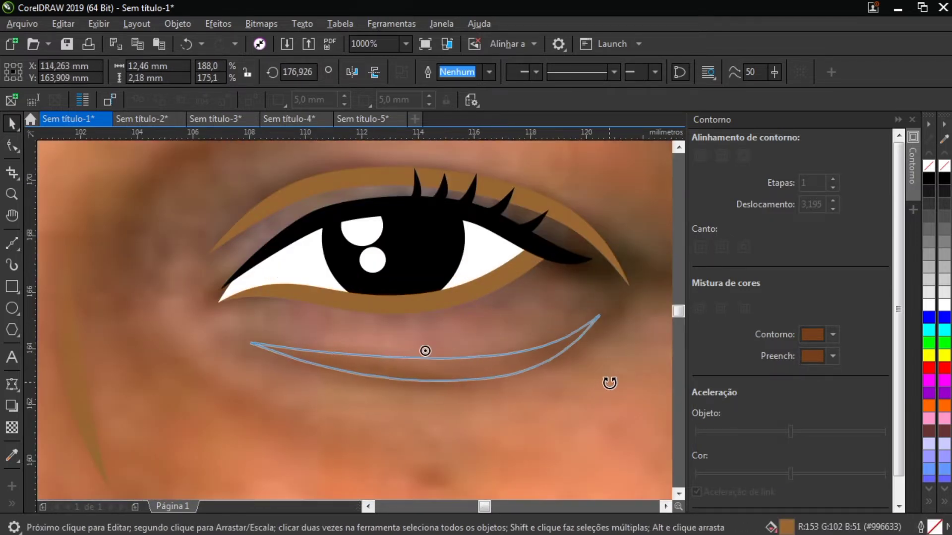
{"action": "scroll", "coordinate": [432, 288], "scroll_direction": "down", "scroll_amount": 3}
{"action": "key", "text": "Escape"}
- Draw a closed B-Spline smile line about 12.5 × 13 mm beside the left nostril and colour it the nose's dark brown
{"action": "left_click", "coordinate": [6, 249]}
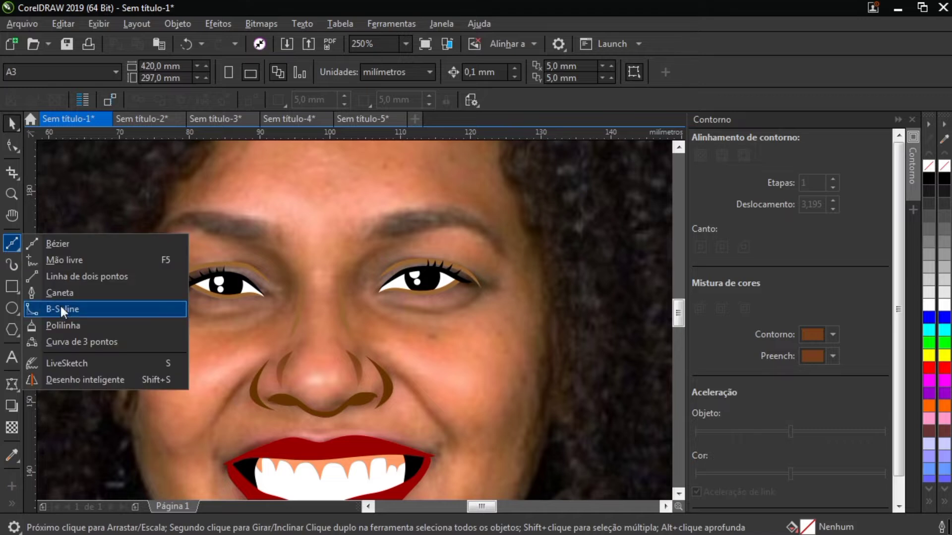
{"action": "left_click", "coordinate": [61, 307]}
{"action": "scroll", "coordinate": [320, 285], "scroll_direction": "up", "scroll_amount": 1}
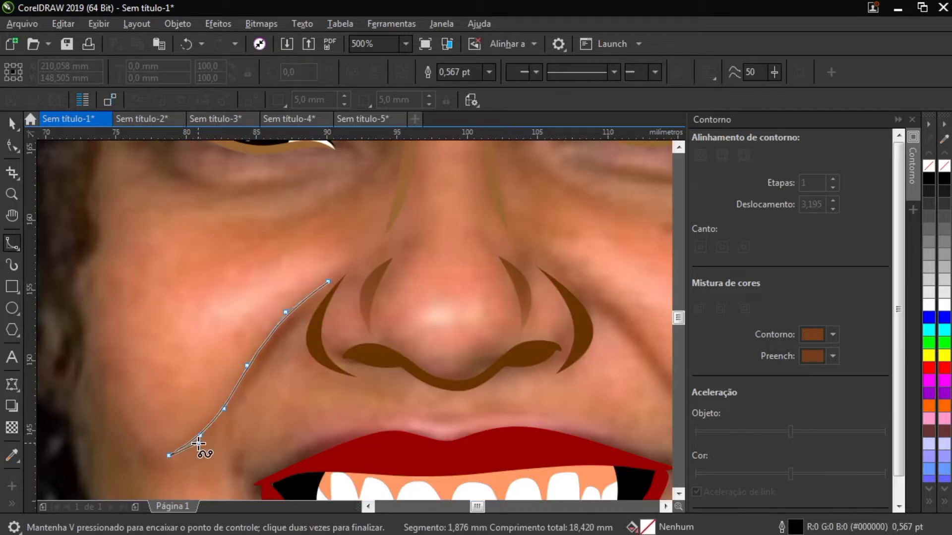
{"action": "left_click", "coordinate": [345, 272]}
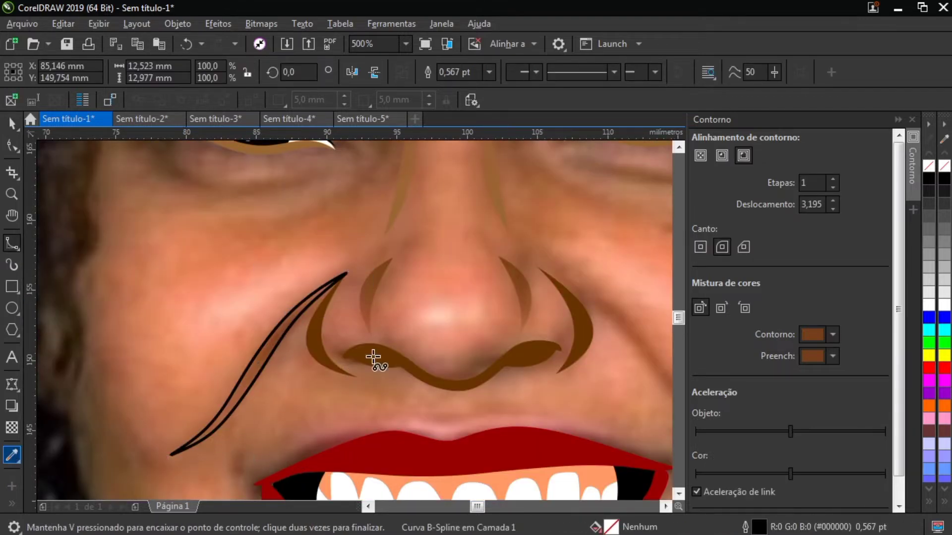
{"action": "key", "text": "i"}
{"action": "left_click", "coordinate": [382, 373]}
{"action": "left_click", "coordinate": [229, 359]}
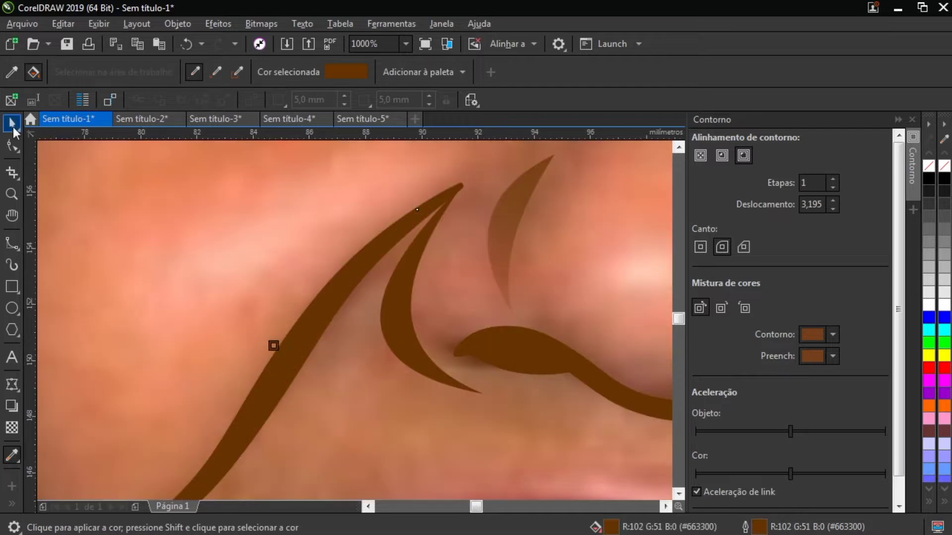
- Place a mirrored copy of the smile line beside the right nostril and bend its lower end inward
{"action": "key", "text": "space"}
{"action": "scroll", "coordinate": [255, 293], "scroll_direction": "down", "scroll_amount": 2}
{"action": "left_click_drag", "start_coordinate": [255, 293], "coordinate": [496, 320]}
{"action": "scroll", "coordinate": [476, 332], "scroll_direction": "up", "scroll_amount": 1}
{"action": "key", "text": "F10"}
{"action": "scroll", "coordinate": [546, 401], "scroll_direction": "up", "scroll_amount": 1}
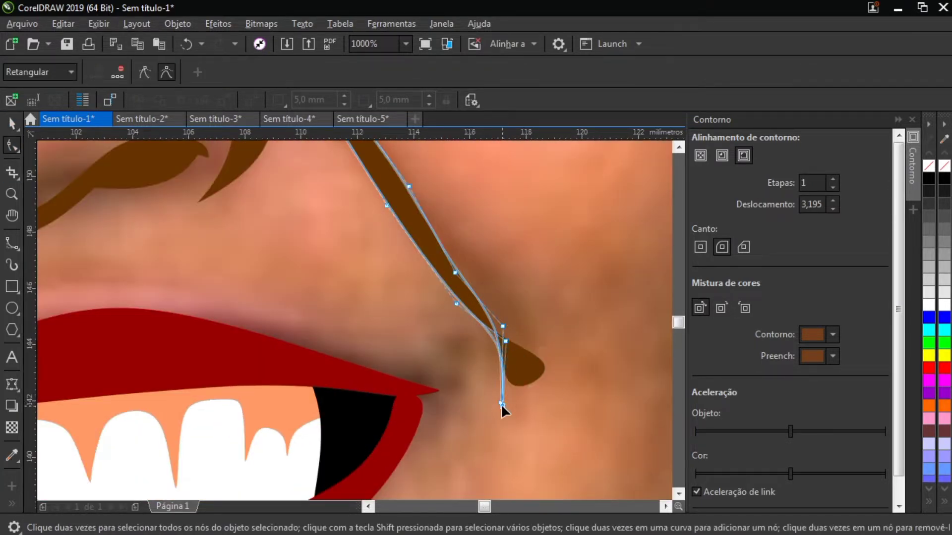
{"action": "left_click_drag", "start_coordinate": [501, 403], "coordinate": [498, 400]}
{"action": "scroll", "coordinate": [502, 338], "scroll_direction": "down", "scroll_amount": 1}
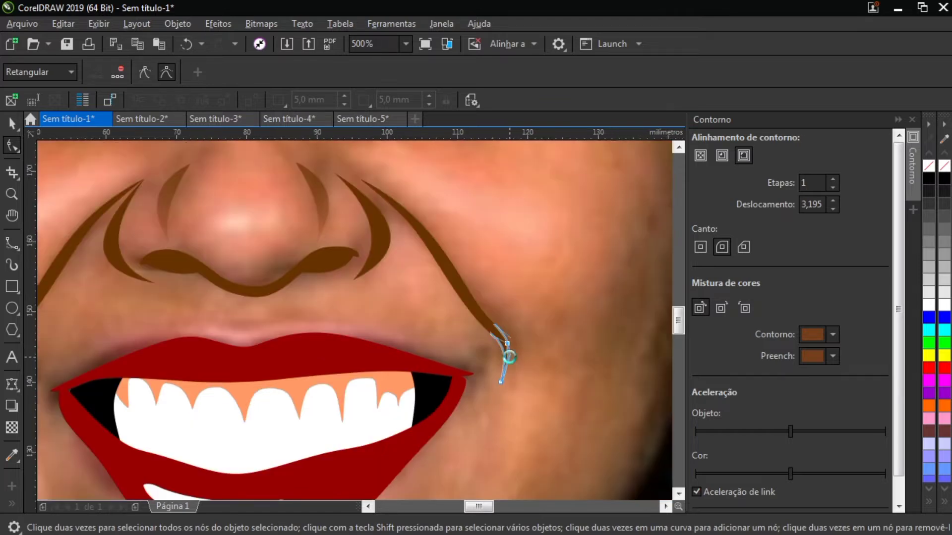
- Bend the lower end of the left smile line inward, making the curve about 10.5 × 15.5 mm
{"action": "scroll", "coordinate": [442, 379], "scroll_direction": "down", "scroll_amount": 1}
{"action": "scroll", "coordinate": [224, 345], "scroll_direction": "up", "scroll_amount": 1}
{"action": "left_click", "coordinate": [222, 348]}
{"action": "left_click_drag", "start_coordinate": [253, 382], "coordinate": [236, 327]}
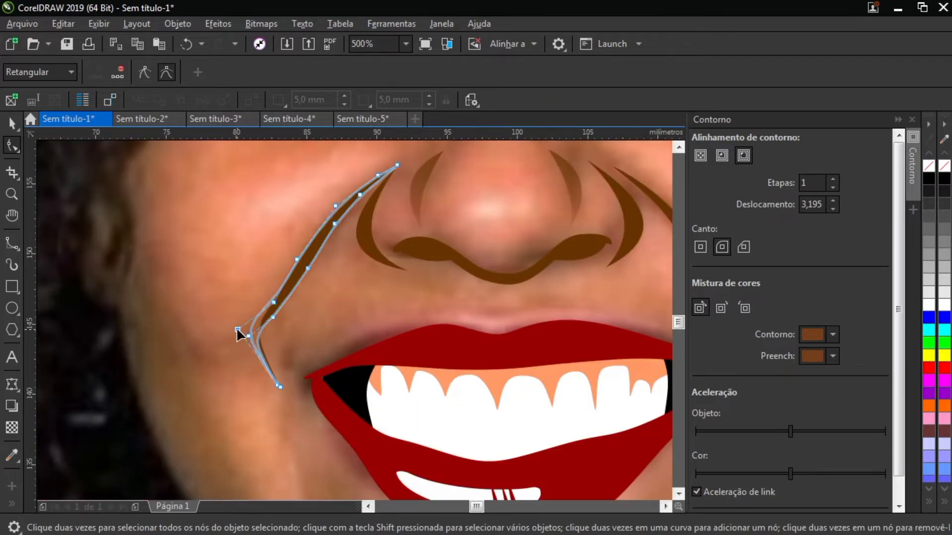
{"action": "key", "text": "space"}
{"action": "scroll", "coordinate": [272, 304], "scroll_direction": "down", "scroll_amount": 1}
{"action": "scroll", "coordinate": [322, 342], "scroll_direction": "down", "scroll_amount": 1}
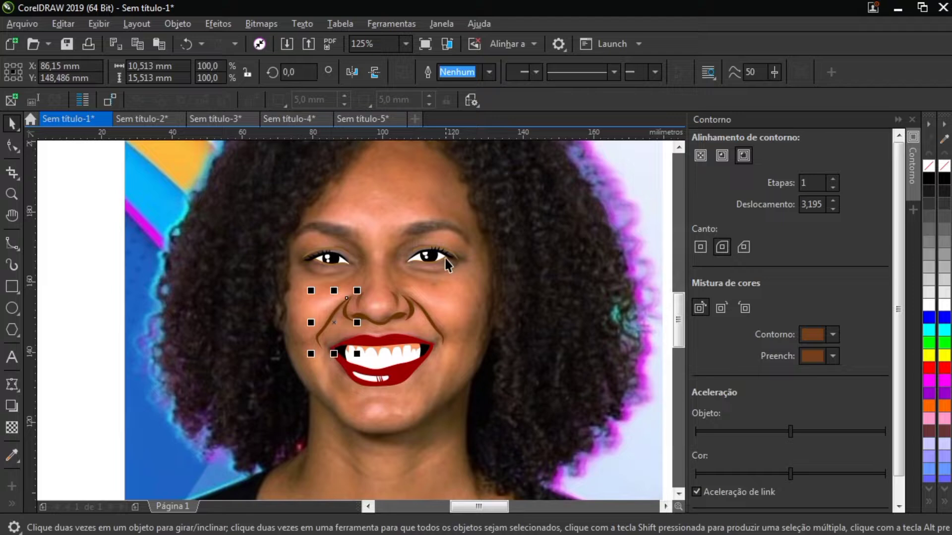
- Pick a matching pair of eyebrows from the ready-made eyes in Sem título-2 and bring it over the photo's eyes
{"action": "left_click", "coordinate": [155, 120]}
{"action": "scroll", "coordinate": [677, 353], "scroll_direction": "right", "scroll_amount": 2}
{"action": "scroll", "coordinate": [472, 305], "scroll_direction": "up", "scroll_amount": 1}
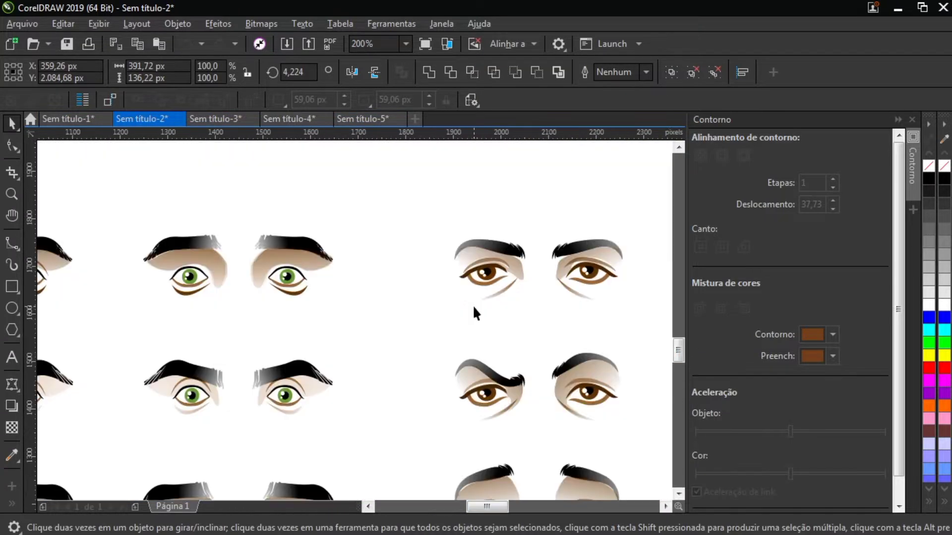
{"action": "scroll", "coordinate": [684, 349], "scroll_direction": "down", "scroll_amount": 5}
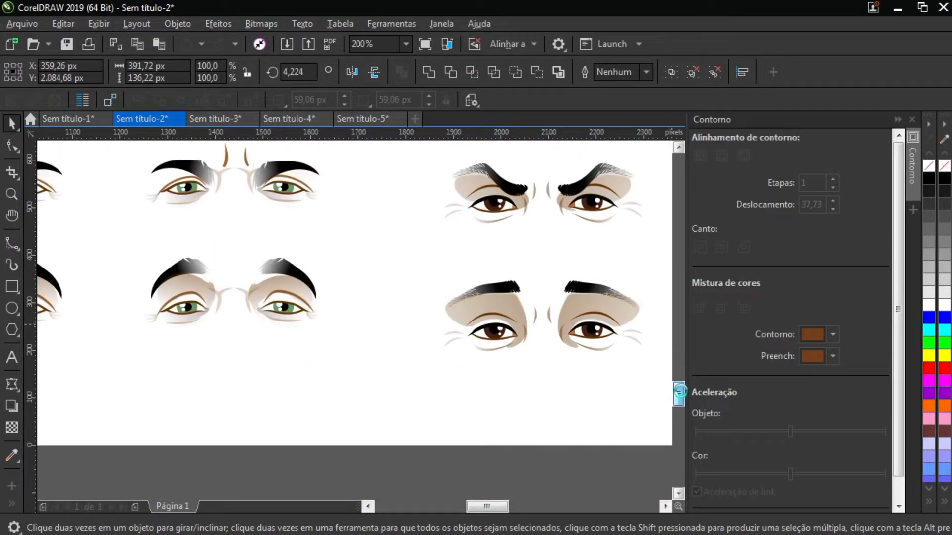
{"action": "scroll", "coordinate": [481, 507], "scroll_direction": "left", "scroll_amount": 3}
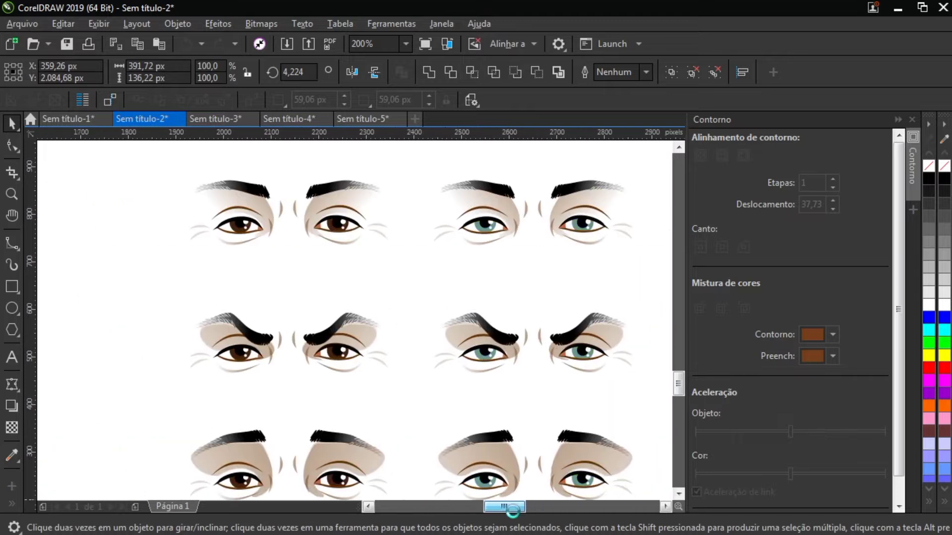
{"action": "left_click_drag", "start_coordinate": [485, 514], "coordinate": [522, 521]}
{"action": "left_click_drag", "start_coordinate": [679, 384], "coordinate": [680, 366]}
{"action": "left_click", "coordinate": [161, 248]}
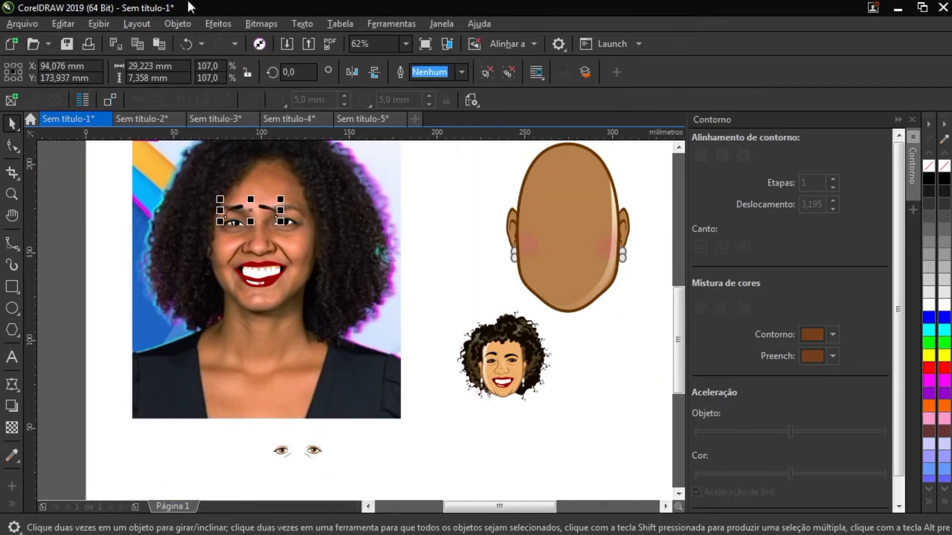
- Ungroup the eyebrows, then rotate and enlarge the left one to about 18.3 × 5.9 mm over the photo's brow
{"action": "left_click", "coordinate": [178, 24]}
{"action": "mouse_move", "coordinate": [414, 238]}
{"action": "left_click", "coordinate": [450, 263]}
{"action": "left_click_drag", "start_coordinate": [76, 394], "coordinate": [355, 491]}
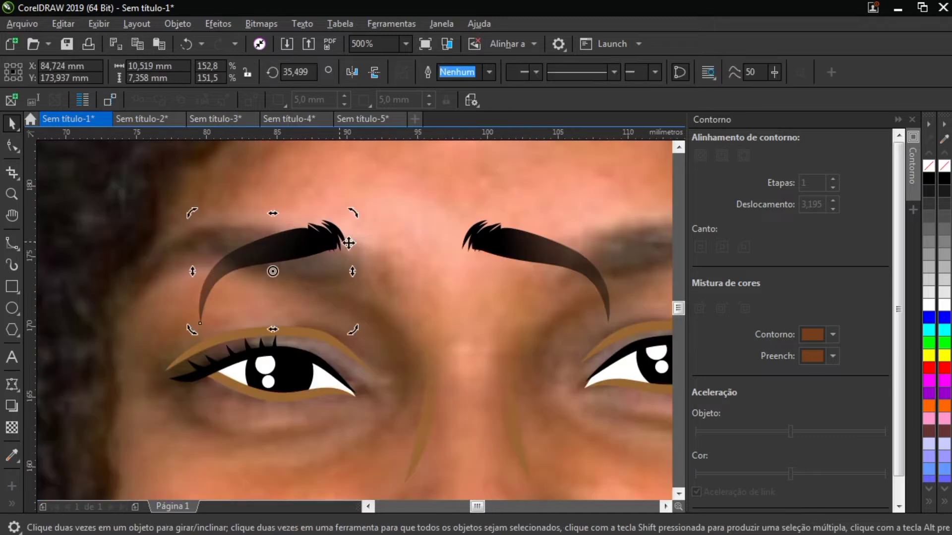
{"action": "left_click_drag", "start_coordinate": [347, 240], "coordinate": [225, 268]}
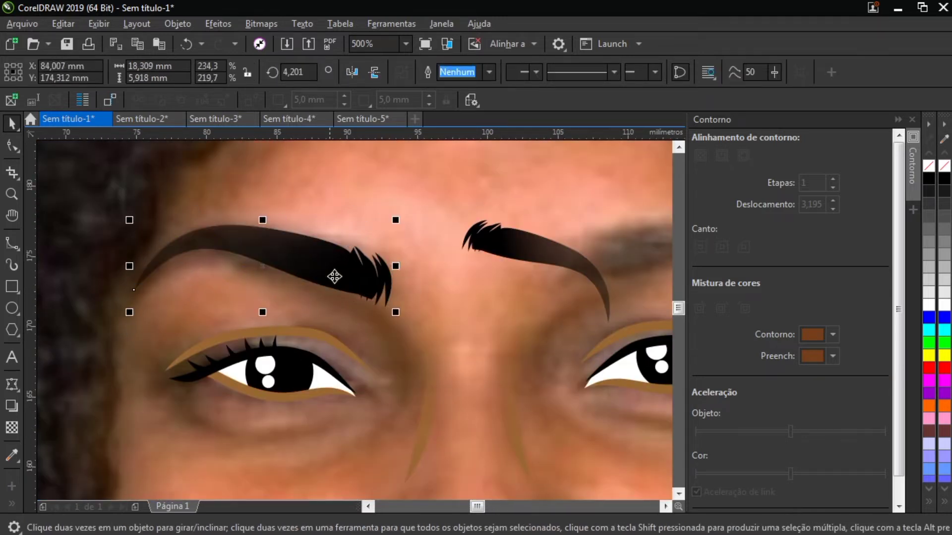
- Rotate and enlarge the right eyebrow to about 19.1 × 5.6 mm over the photo's brow
{"action": "scroll", "coordinate": [439, 270], "scroll_direction": "right", "scroll_amount": 5}
{"action": "left_click", "coordinate": [377, 327]}
{"action": "left_click_drag", "start_coordinate": [383, 331], "coordinate": [436, 263]}
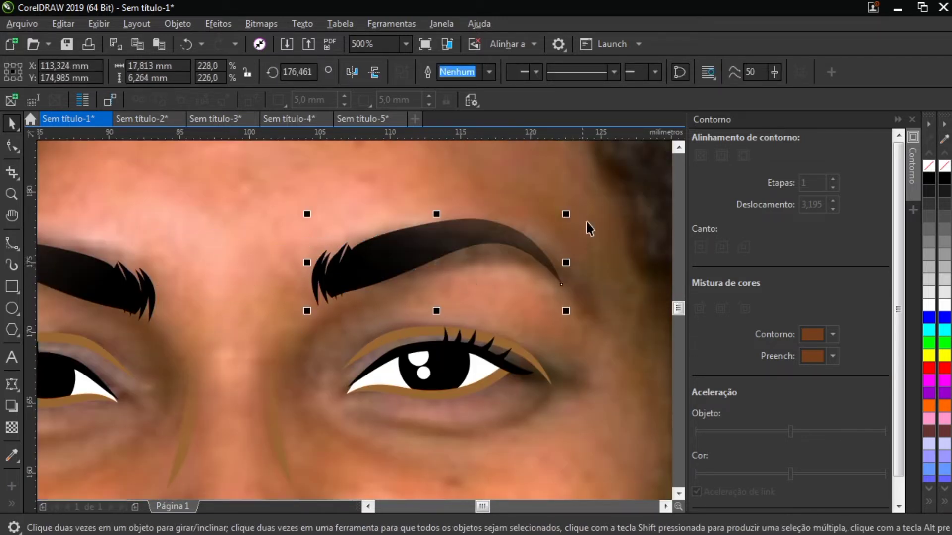
{"action": "left_click", "coordinate": [421, 274]}
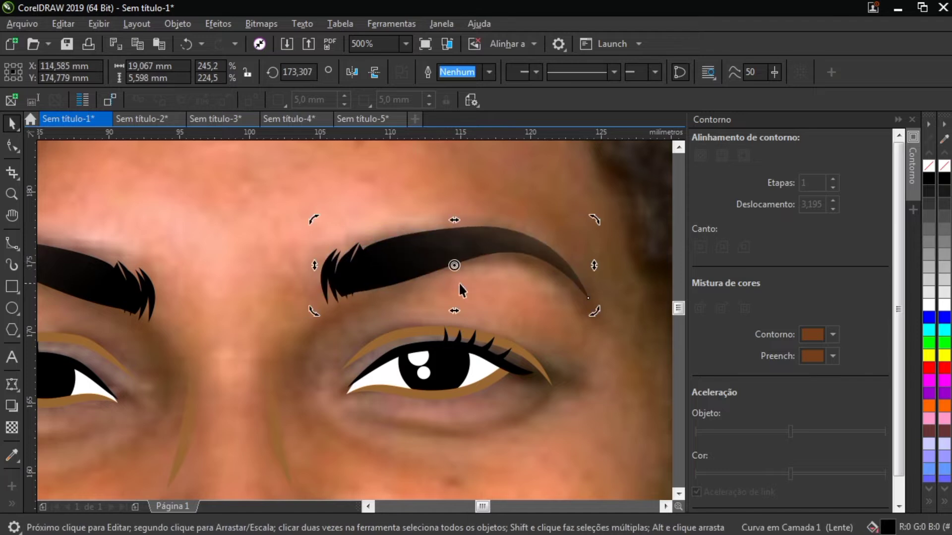
- Reshape the left eyebrow's curve with the Shape tool to follow the brow in the photo
{"action": "scroll", "coordinate": [459, 282], "scroll_direction": "down", "scroll_amount": 2}
{"action": "key", "text": "F10"}
{"action": "scroll", "coordinate": [483, 275], "scroll_direction": "up", "scroll_amount": 2}
{"action": "left_click_drag", "start_coordinate": [463, 162], "coordinate": [581, 224]}
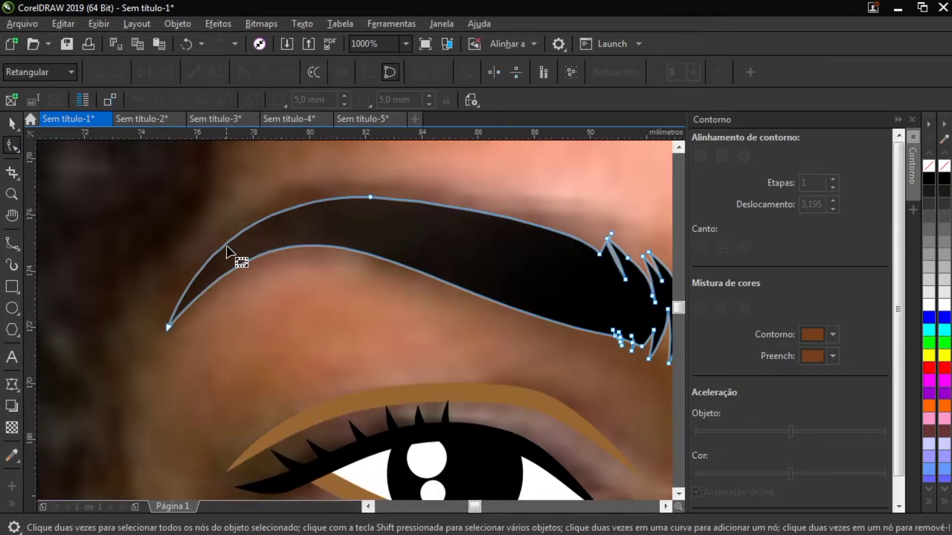
{"action": "left_click_drag", "start_coordinate": [313, 157], "coordinate": [302, 172]}
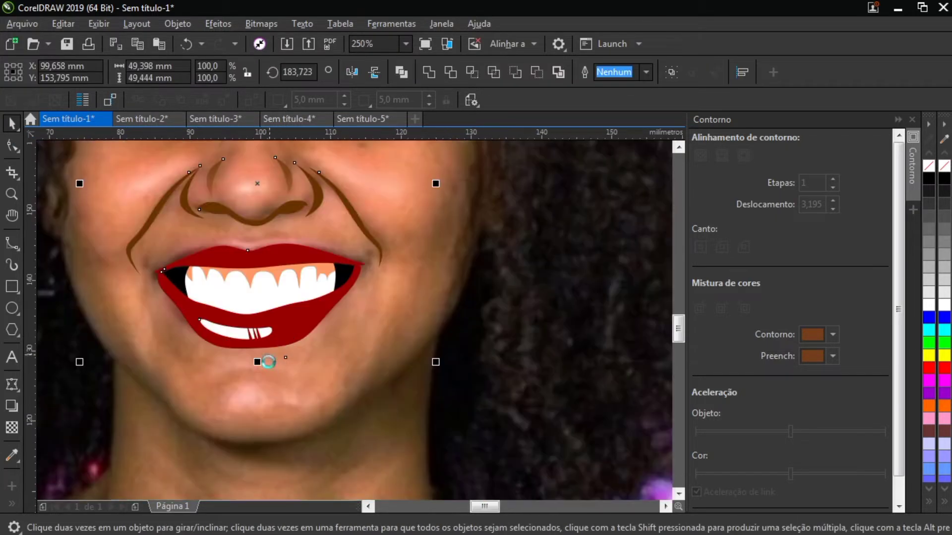
- Move all the eye, eyebrow, nose, smile-line and mouth parts from the photo onto the brown cartoon head
{"action": "key", "text": "Escape"}
{"action": "scroll", "coordinate": [163, 395], "scroll_direction": "down", "scroll_amount": 3}
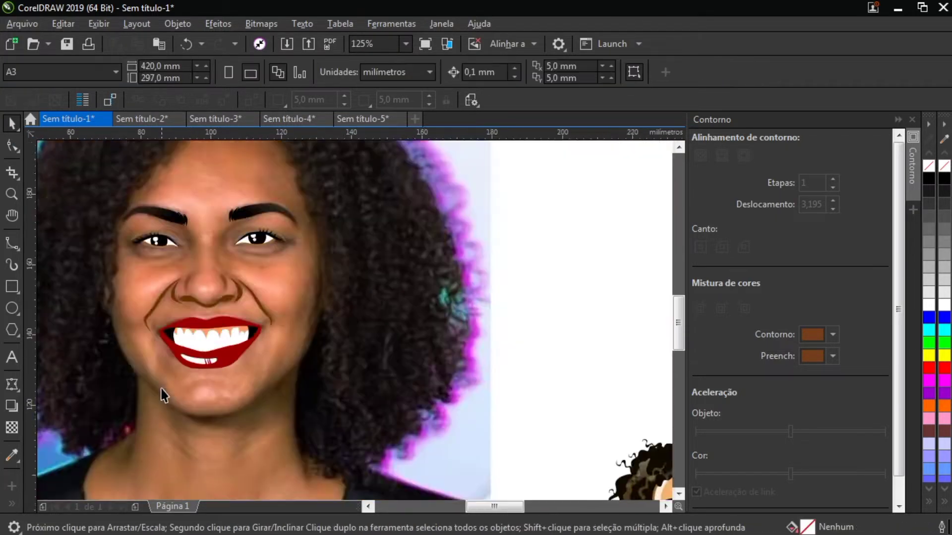
{"action": "scroll", "coordinate": [164, 395], "scroll_direction": "down", "scroll_amount": 2}
{"action": "left_click_drag", "start_coordinate": [255, 383], "coordinate": [490, 359]}
- Draw a closed B-Spline crease about 4.3 × 11.8 mm along the left side of the chin in the photo
{"action": "left_click", "coordinate": [12, 244]}
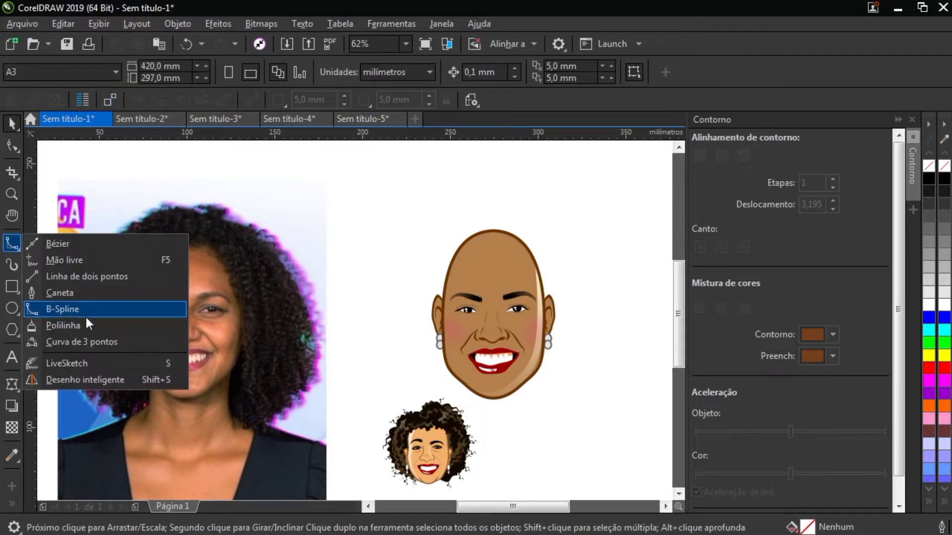
{"action": "left_click", "coordinate": [86, 306]}
{"action": "scroll", "coordinate": [215, 372], "scroll_direction": "up", "scroll_amount": 5}
{"action": "left_click", "coordinate": [175, 283]}
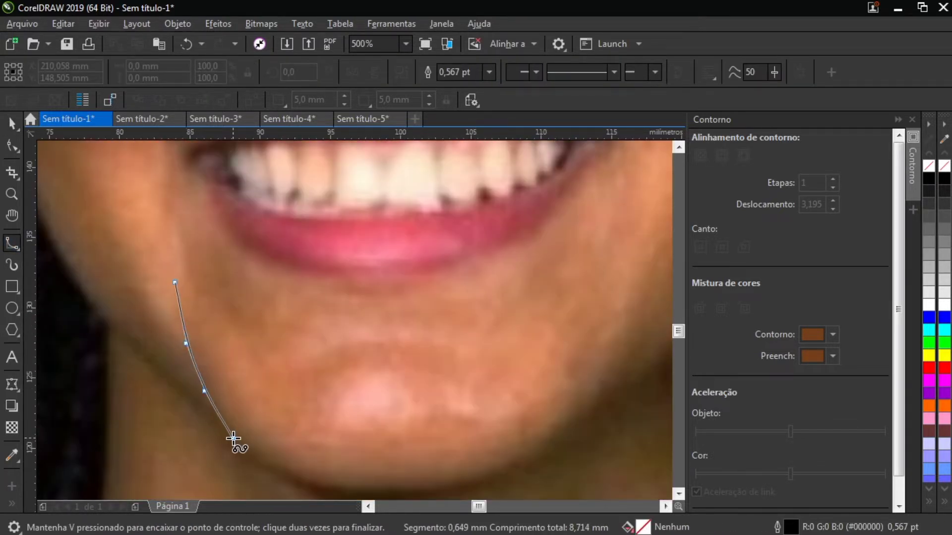
{"action": "left_click", "coordinate": [175, 282]}
- Copy the chin crease mirrored to the right side and move both creases onto the cartoon head's chin
{"action": "key", "text": "space"}
{"action": "left_click_drag", "start_coordinate": [188, 381], "coordinate": [554, 382]}
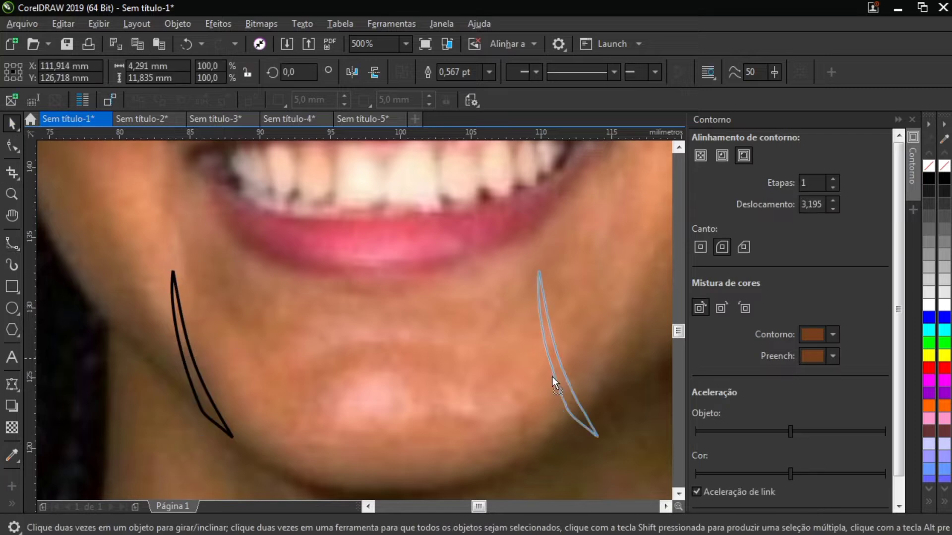
{"action": "left_click", "coordinate": [181, 353], "text": "shift"}
{"action": "scroll", "coordinate": [181, 353], "scroll_direction": "down", "scroll_amount": 5}
{"action": "scroll", "coordinate": [514, 377], "scroll_direction": "up", "scroll_amount": 3}
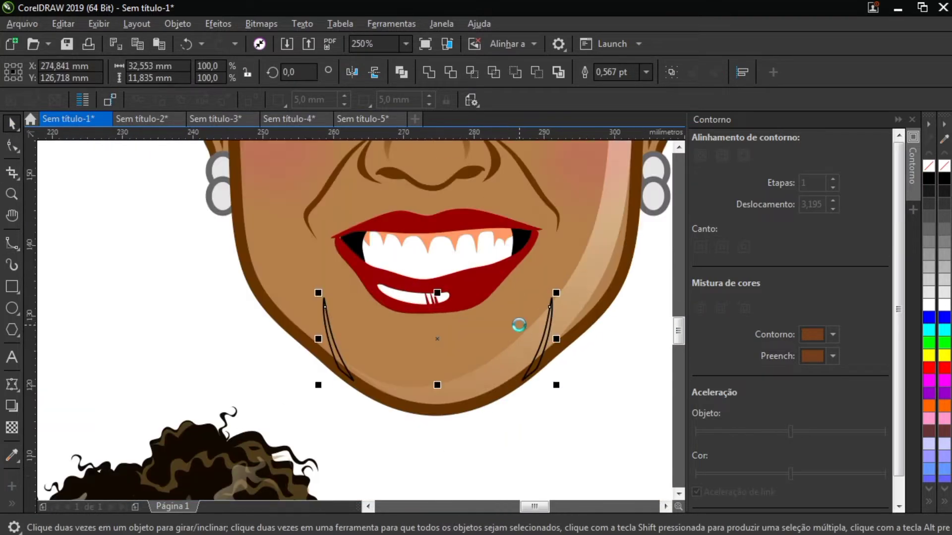
- Shrink the two chin creases to fit the jaw and colour them the dark brown of the head outline
{"action": "scroll", "coordinate": [433, 347], "scroll_direction": "up", "scroll_amount": 2}
{"action": "left_click_drag", "start_coordinate": [549, 306], "coordinate": [434, 347]}
{"action": "key", "text": "i"}
{"action": "scroll", "coordinate": [275, 392], "scroll_direction": "up", "scroll_amount": 4}
{"action": "scroll", "coordinate": [275, 391], "scroll_direction": "down", "scroll_amount": 4}
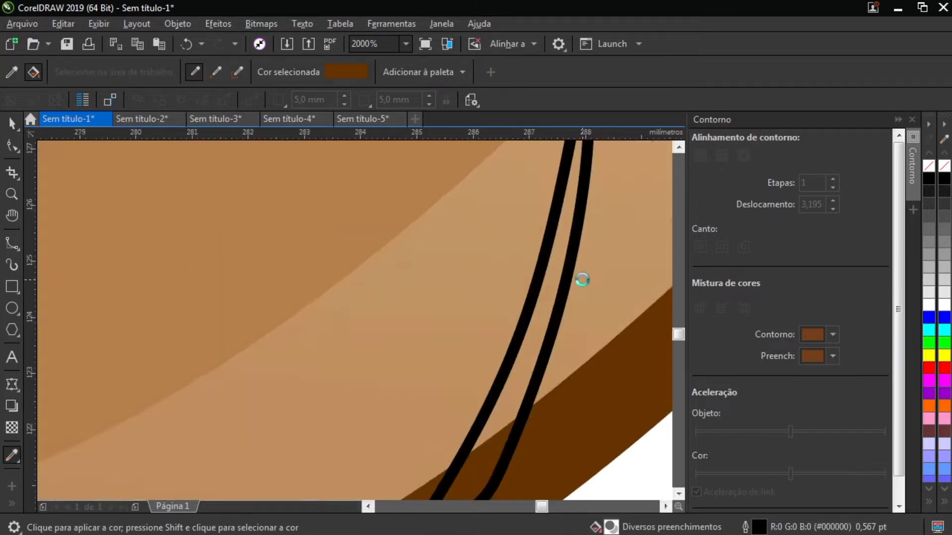
{"action": "key", "text": "space"}
- Rotate the left and right chin creases slightly so that their upper tips lean outward
{"action": "mouse_move", "coordinate": [457, 347]}
{"action": "left_mouse_down"}
{"action": "mouse_move", "coordinate": [502, 330]}
{"action": "mouse_move", "coordinate": [463, 344]}
{"action": "left_mouse_up"}
{"action": "scroll", "coordinate": [463, 344], "scroll_direction": "down", "scroll_amount": 2}
{"action": "scroll", "coordinate": [448, 337], "scroll_direction": "up", "scroll_amount": 2}
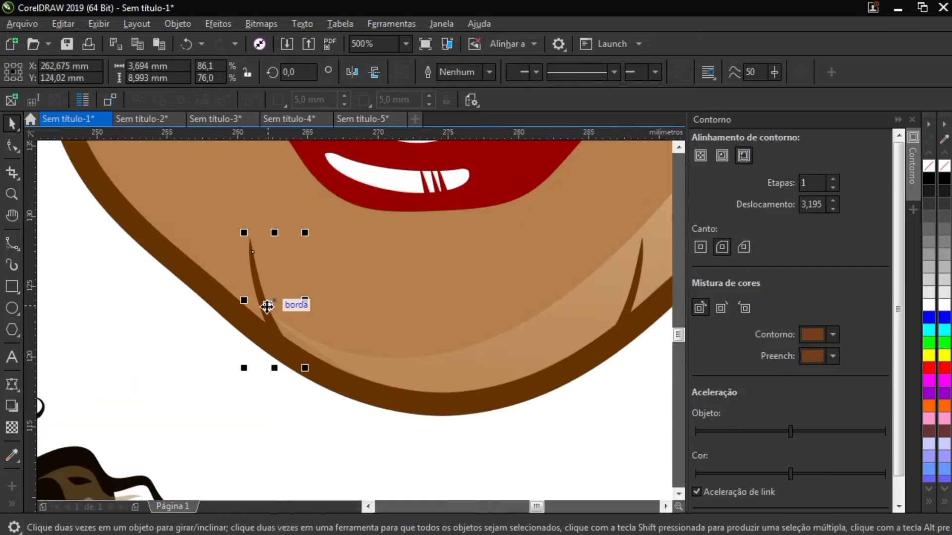
{"action": "left_click", "coordinate": [266, 304]}
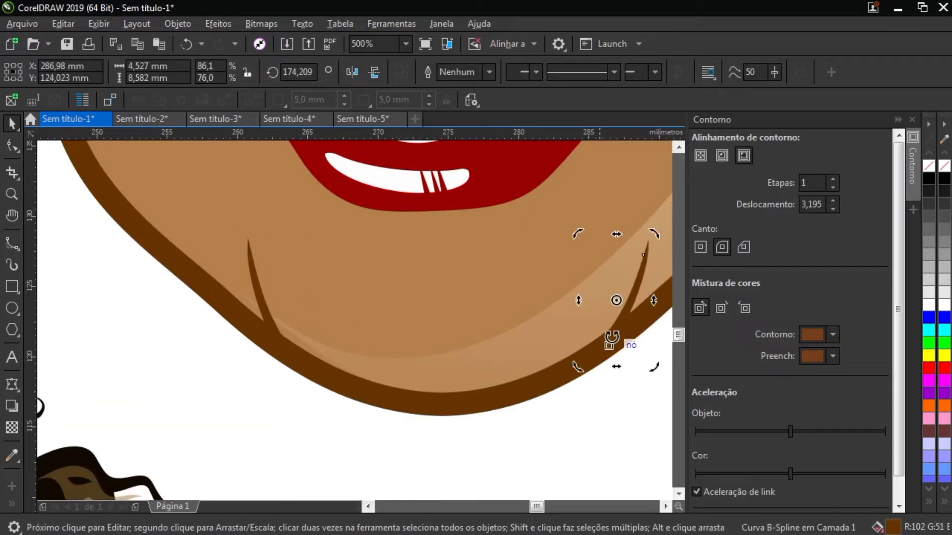
- Adjust the left chin crease, then fade the two chin creases and the two smile lines with gradient transparency
{"action": "left_click_drag", "start_coordinate": [595, 352], "coordinate": [266, 287]}
{"action": "scroll", "coordinate": [442, 338], "scroll_direction": "down", "scroll_amount": 1}
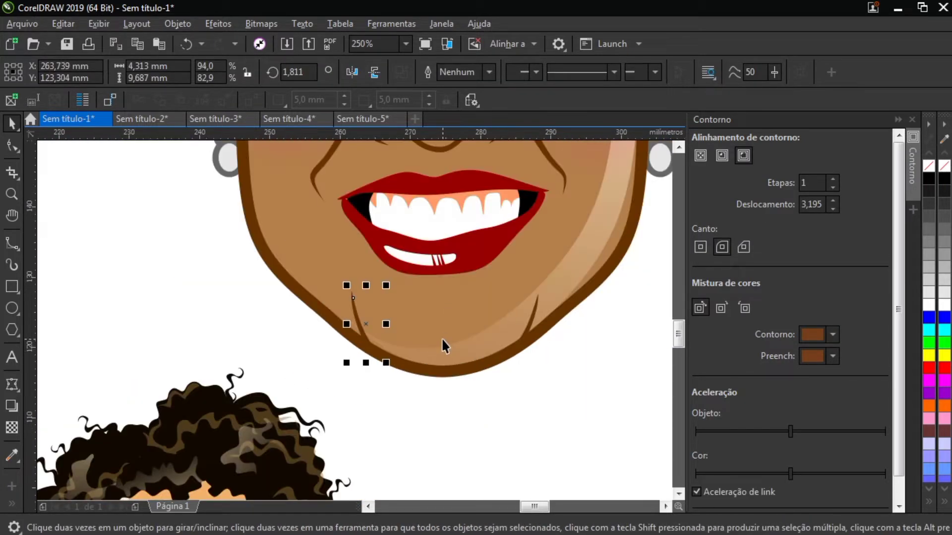
{"action": "left_click", "coordinate": [535, 318], "text": "shift"}
{"action": "left_click", "coordinate": [12, 428]}
{"action": "left_click_drag", "start_coordinate": [448, 399], "coordinate": [443, 267]}
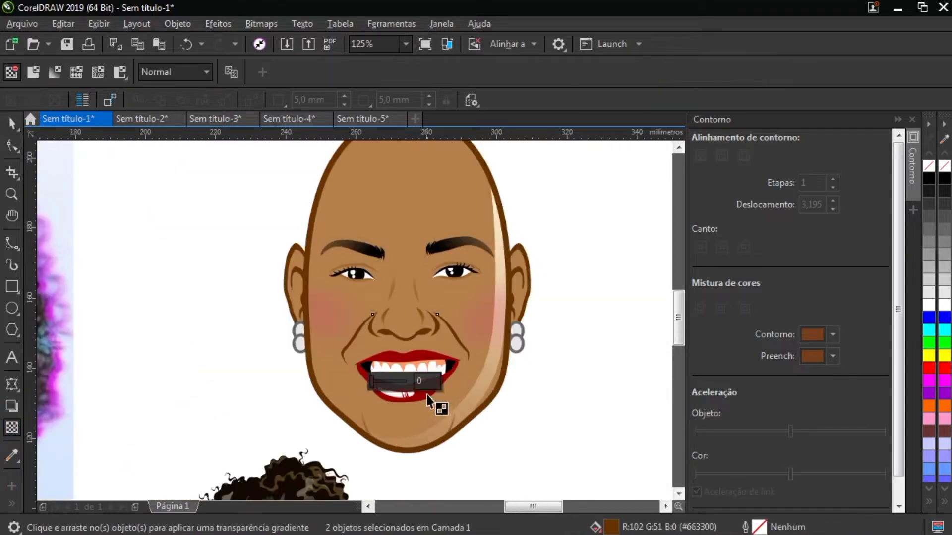
{"action": "scroll", "coordinate": [436, 403], "scroll_direction": "up", "scroll_amount": 1}
{"action": "left_click_drag", "start_coordinate": [443, 233], "coordinate": [447, 370]}
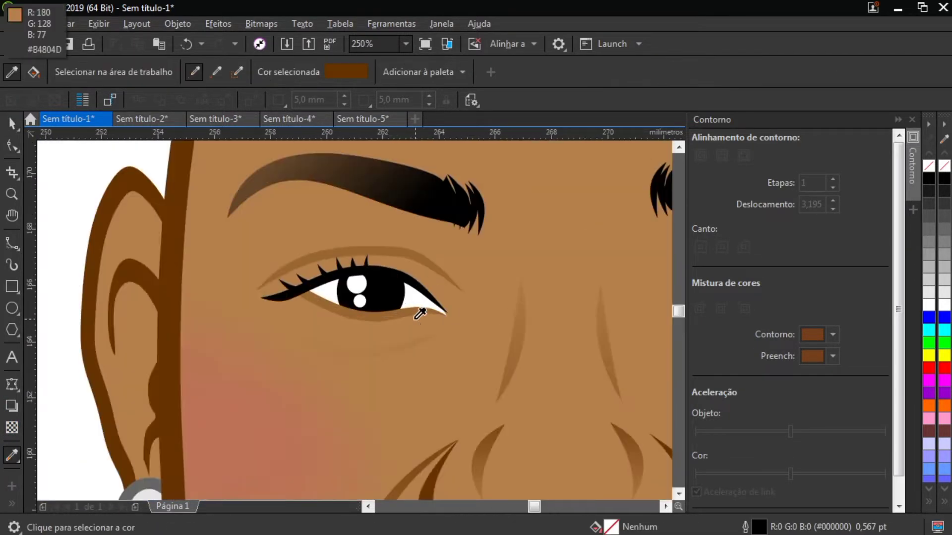
- Recolour the eyelid creases, lower lids and nose lines with the sampled dark brown #663300
{"action": "scroll", "coordinate": [330, 312], "scroll_direction": "up", "scroll_amount": 1}
{"action": "left_click", "coordinate": [327, 309]}
{"action": "scroll", "coordinate": [482, 261], "scroll_direction": "down", "scroll_amount": 4}
{"action": "left_click", "coordinate": [335, 225]}
{"action": "scroll", "coordinate": [340, 293], "scroll_direction": "up", "scroll_amount": 2}
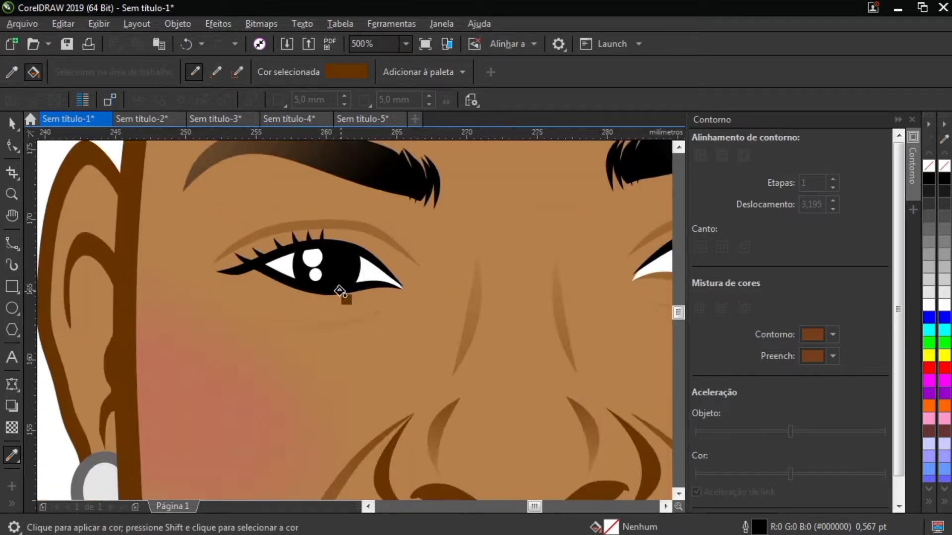
{"action": "scroll", "coordinate": [467, 166], "scroll_direction": "up", "scroll_amount": 2}
{"action": "scroll", "coordinate": [468, 166], "scroll_direction": "down", "scroll_amount": 7}
{"action": "scroll", "coordinate": [258, 368], "scroll_direction": "up", "scroll_amount": 5}
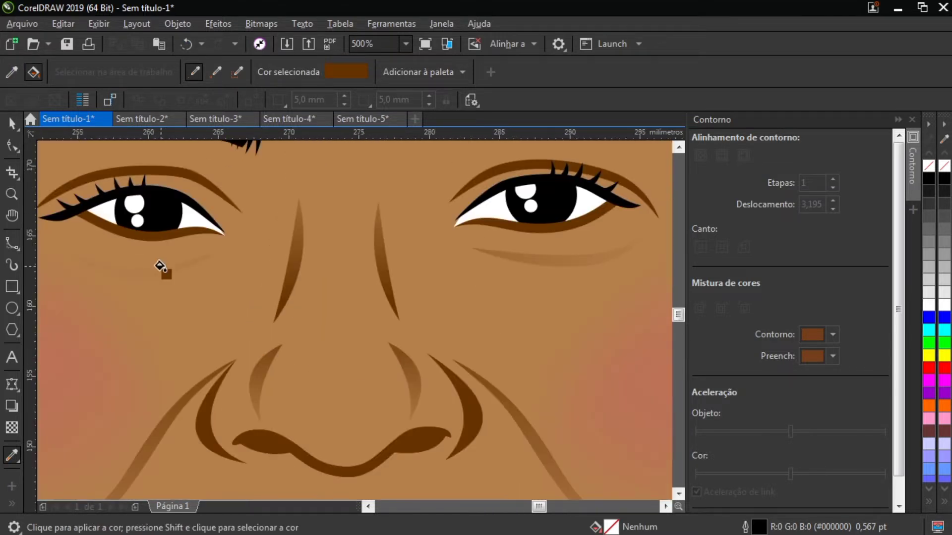
{"action": "scroll", "coordinate": [452, 298], "scroll_direction": "down", "scroll_amount": 4}
- Tint the upper and lower lips to a lighter, softer red by mixing palette colours into them
{"action": "key", "text": "space"}
{"action": "left_click", "coordinate": [432, 297]}
{"action": "scroll", "coordinate": [507, 335], "scroll_direction": "up", "scroll_amount": 2}
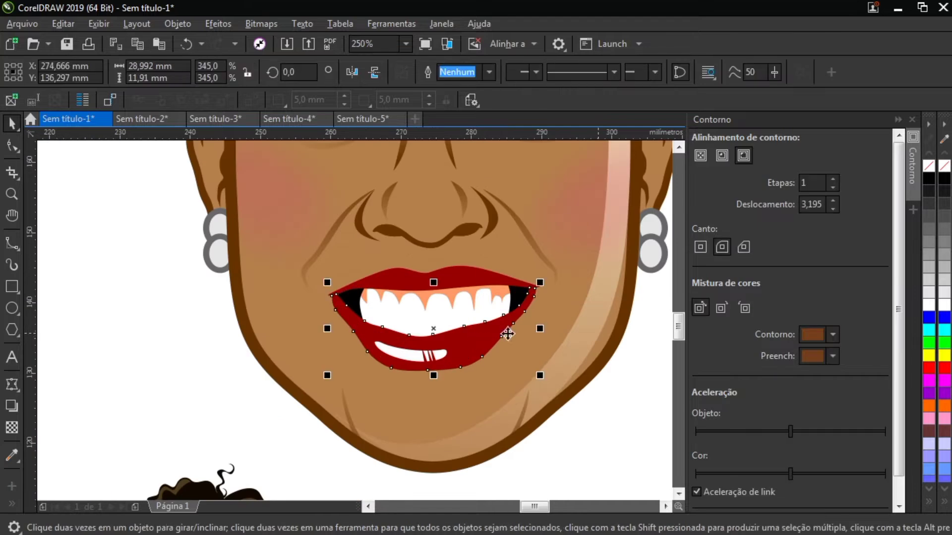
{"action": "scroll", "coordinate": [507, 334], "scroll_direction": "down", "scroll_amount": 4}
{"action": "scroll", "coordinate": [465, 313], "scroll_direction": "up", "scroll_amount": 4}
{"action": "left_click", "coordinate": [456, 331]}
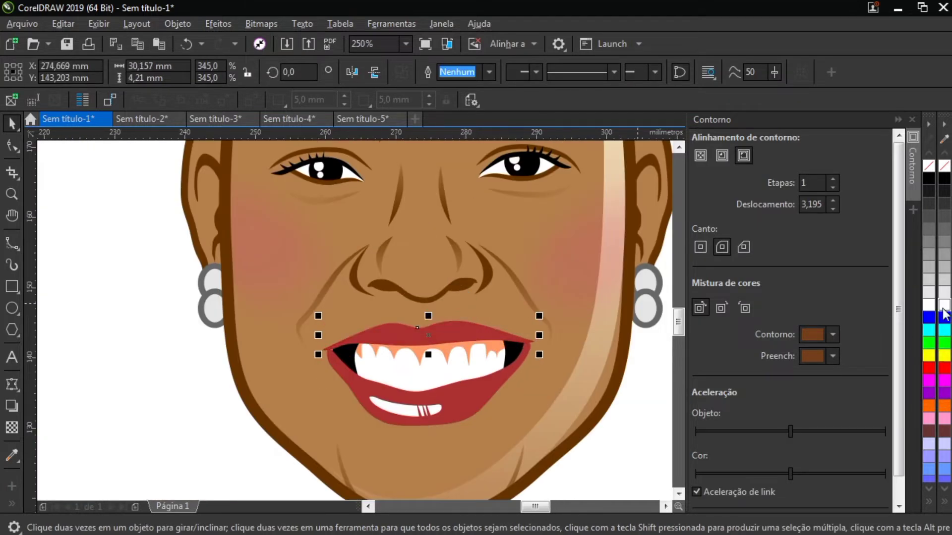
{"action": "scroll", "coordinate": [452, 366], "scroll_direction": "down", "scroll_amount": 2}
{"action": "scroll", "coordinate": [485, 381], "scroll_direction": "up", "scroll_amount": 2}
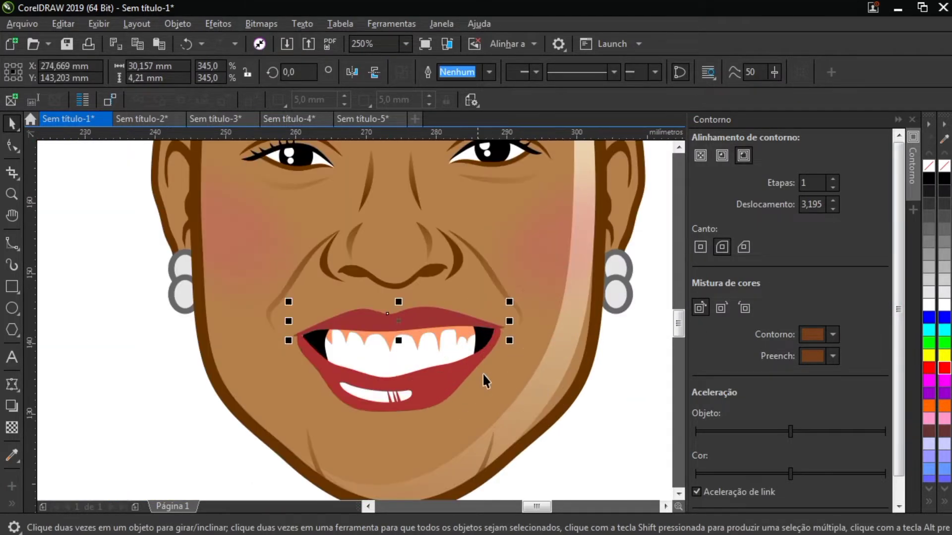
{"action": "left_click", "coordinate": [477, 368]}
- Delete the small curly-haired reference head and open the cartoon head's PowerClip contents for editing
{"action": "scroll", "coordinate": [403, 315], "scroll_direction": "down", "scroll_amount": 3}
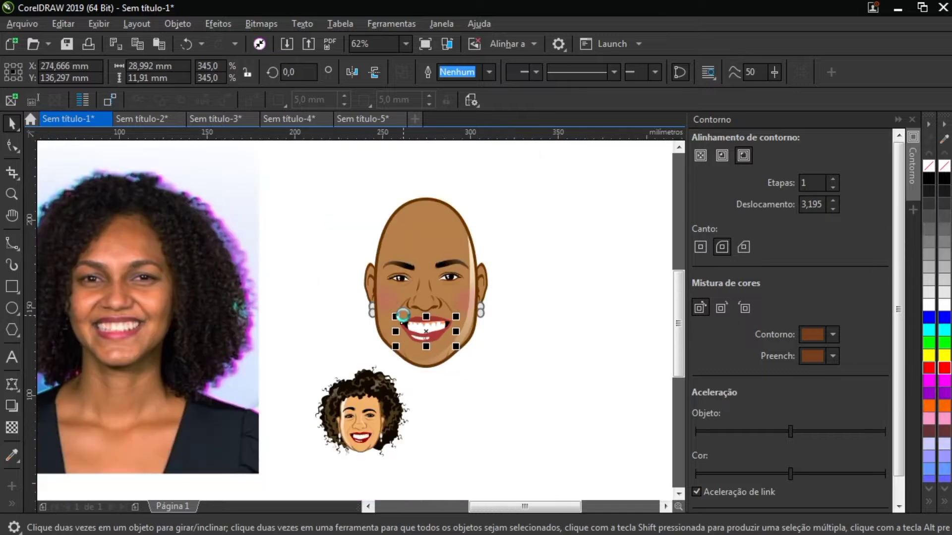
{"action": "left_click_drag", "start_coordinate": [299, 366], "coordinate": [409, 469]}
{"action": "scroll", "coordinate": [450, 247], "scroll_direction": "up", "scroll_amount": 1}
{"action": "left_click", "coordinate": [443, 241]}
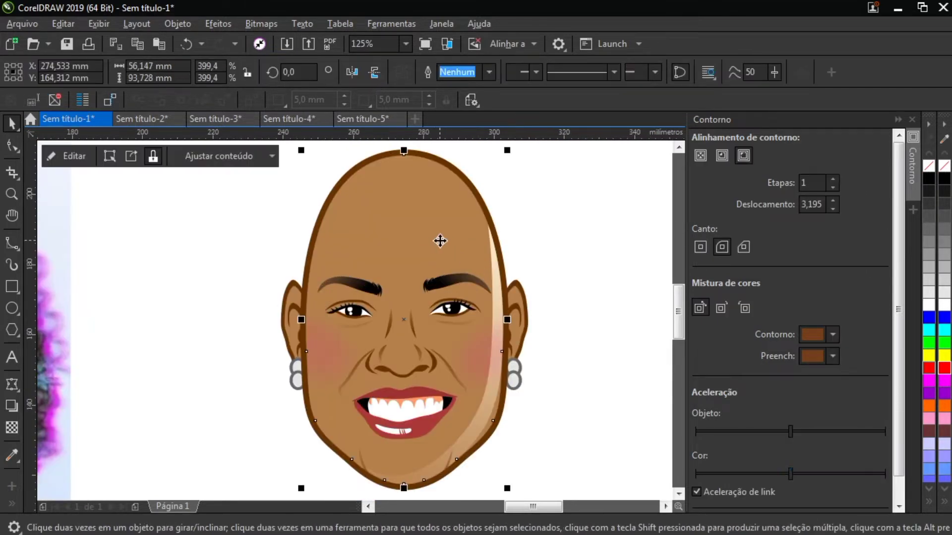
{"action": "scroll", "coordinate": [446, 243], "scroll_direction": "down", "scroll_amount": 1}
{"action": "left_click", "coordinate": [70, 156]}
{"action": "left_click", "coordinate": [71, 156]}
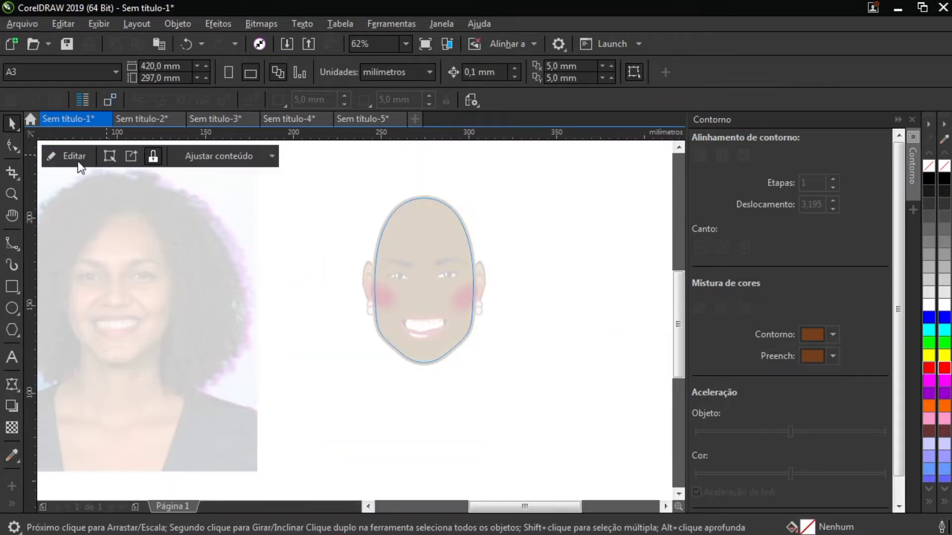
- Lighten the cartoon face's skin tone and match the ears to it with the colour eyedropper
{"action": "left_click", "coordinate": [445, 227]}
{"action": "key", "text": "i"}
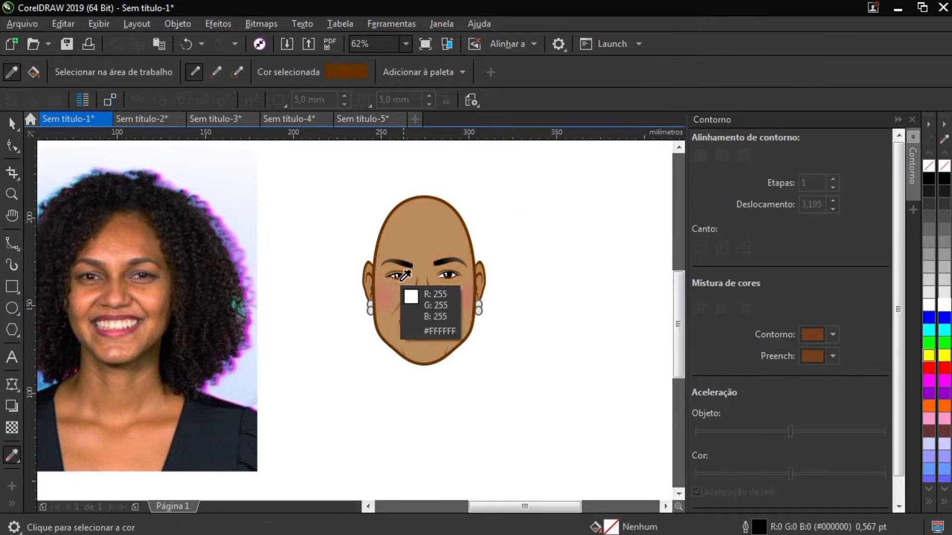
{"action": "scroll", "coordinate": [401, 274], "scroll_direction": "up", "scroll_amount": 1}
{"action": "left_click", "coordinate": [320, 313]}
{"action": "scroll", "coordinate": [468, 325], "scroll_direction": "down", "scroll_amount": 1}
{"action": "key", "text": "space"}
{"action": "scroll", "coordinate": [362, 315], "scroll_direction": "down", "scroll_amount": 1}
{"action": "scroll", "coordinate": [284, 319], "scroll_direction": "up", "scroll_amount": 1}
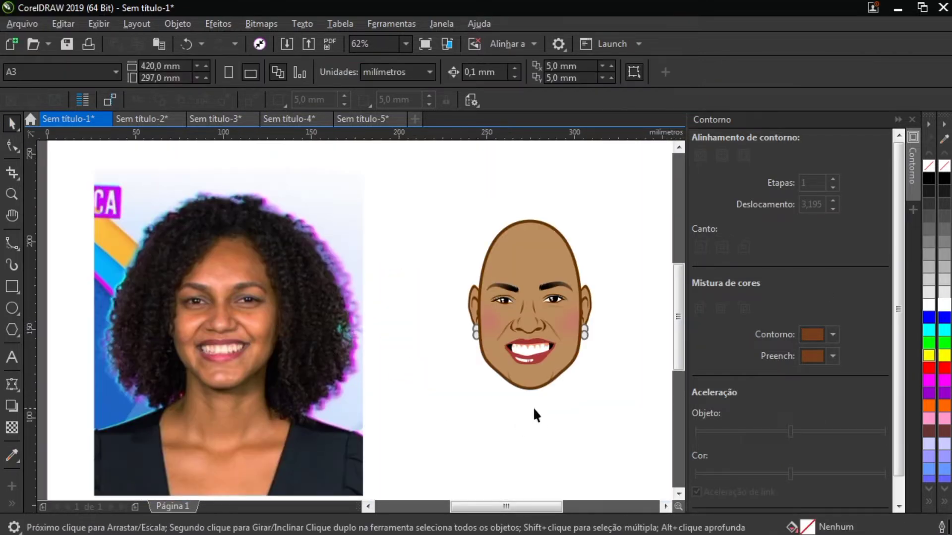
- Copy the reference head with black wavy hair from document Sem título-5 into Sem título-1
{"action": "left_click", "coordinate": [376, 119]}
{"action": "scroll", "coordinate": [404, 422], "scroll_direction": "down", "scroll_amount": 1}
{"action": "left_click_drag", "start_coordinate": [531, 506], "coordinate": [551, 507]}
{"action": "scroll", "coordinate": [483, 340], "scroll_direction": "down", "scroll_amount": 1}
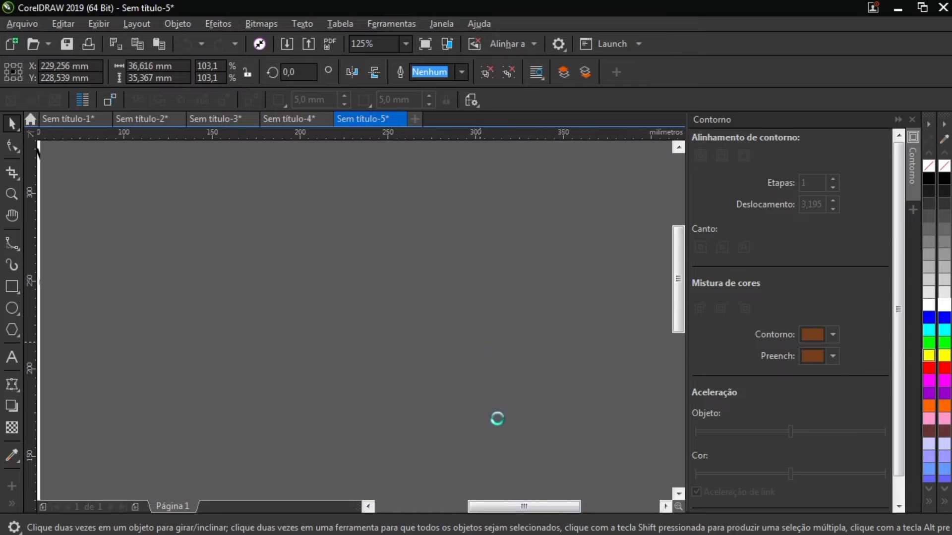
{"action": "scroll", "coordinate": [498, 418], "scroll_direction": "up", "scroll_amount": 1}
{"action": "left_click", "coordinate": [477, 386]}
{"action": "key", "text": "ctrl+c"}
{"action": "left_click", "coordinate": [68, 119]}
{"action": "key", "text": "ctrl+v"}
{"action": "scroll", "coordinate": [366, 311], "scroll_direction": "down", "scroll_amount": 1}
{"action": "scroll", "coordinate": [490, 311], "scroll_direction": "up", "scroll_amount": 1}
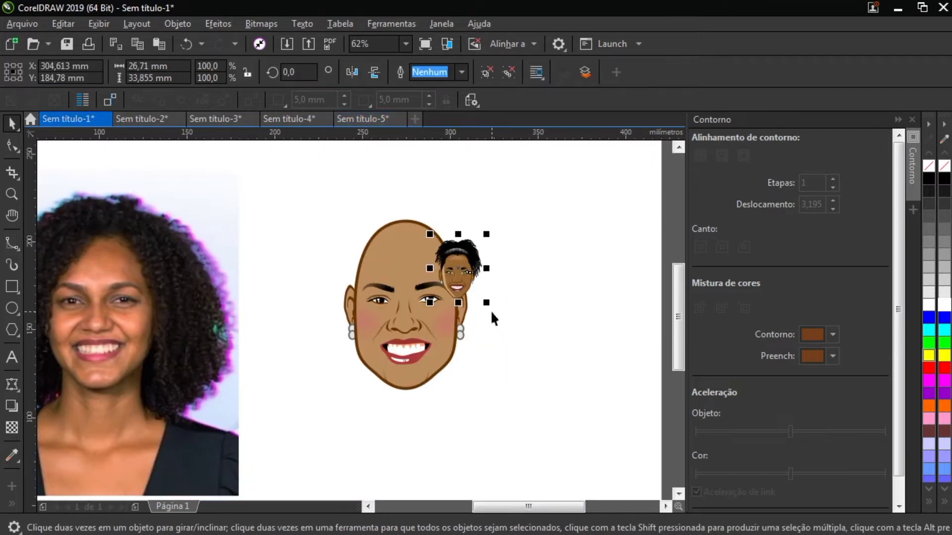
- Enlarge the pasted reference head, move it below the bald cartoon head and ungroup it
{"action": "left_click_drag", "start_coordinate": [486, 303], "coordinate": [557, 393]}
{"action": "scroll", "coordinate": [340, 222], "scroll_direction": "down", "scroll_amount": 1}
{"action": "left_click_drag", "start_coordinate": [438, 262], "coordinate": [362, 353]}
{"action": "left_click", "coordinate": [174, 22]}
{"action": "mouse_move", "coordinate": [242, 251]}
{"action": "left_click", "coordinate": [484, 279]}
{"action": "scroll", "coordinate": [364, 349], "scroll_direction": "up", "scroll_amount": 2}
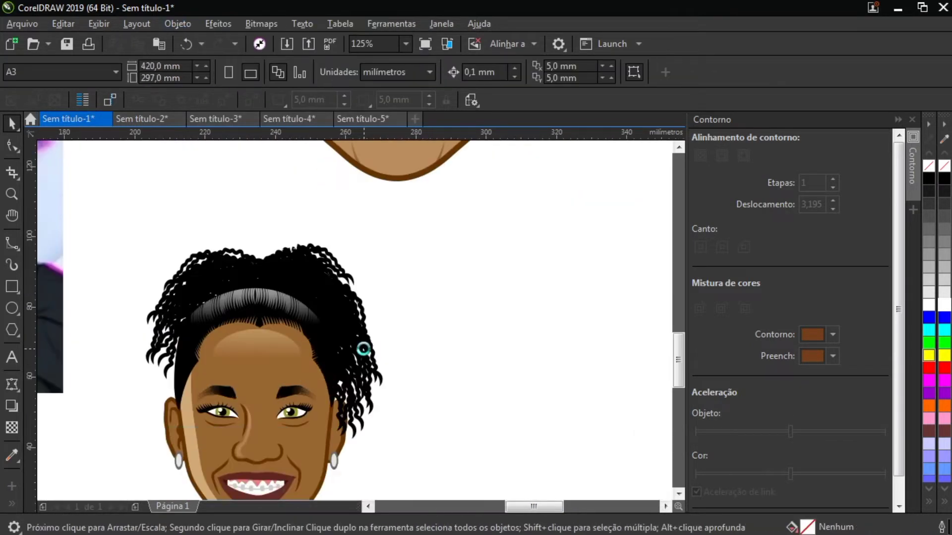
- Place a copy of the reference head's right-hand wavy hair strands in the empty space beside it
{"action": "left_click_drag", "start_coordinate": [251, 234], "coordinate": [394, 446]}
{"action": "left_click_drag", "start_coordinate": [350, 335], "coordinate": [553, 350]}
{"action": "right_click", "coordinate": [553, 350]}
{"action": "scroll", "coordinate": [500, 474], "scroll_direction": "up", "scroll_amount": 1}
- Delete the unneeded strands from the lower and inner edge of the copied hair clump
{"action": "left_click_drag", "start_coordinate": [414, 308], "coordinate": [582, 447]}
{"action": "key", "text": "Delete"}
{"action": "left_click", "coordinate": [519, 303]}
{"action": "key", "text": "Delete"}
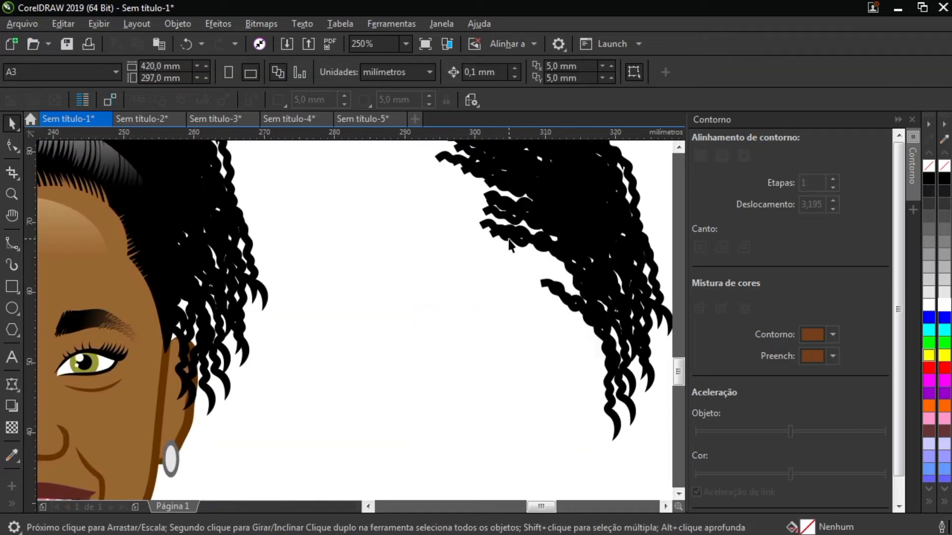
{"action": "scroll", "coordinate": [510, 241], "scroll_direction": "up", "scroll_amount": 1}
{"action": "left_click", "coordinate": [509, 218]}
{"action": "key", "text": "Delete"}
{"action": "left_click", "coordinate": [502, 194]}
{"action": "key", "text": "Delete"}
- Move and rotate the loose inner strands so they close up against the rest of the hair clump
{"action": "left_click_drag", "start_coordinate": [537, 185], "coordinate": [494, 226]}
{"action": "left_click", "coordinate": [493, 226]}
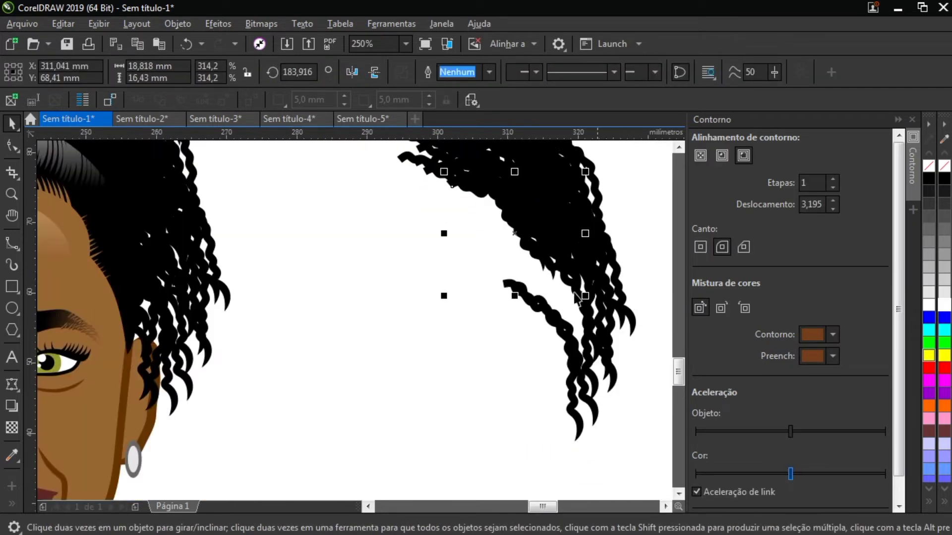
{"action": "scroll", "coordinate": [598, 332], "scroll_direction": "up", "scroll_amount": 1}
{"action": "left_click_drag", "start_coordinate": [585, 233], "coordinate": [558, 267]}
{"action": "left_click", "coordinate": [558, 267]}
{"action": "left_click_drag", "start_coordinate": [615, 168], "coordinate": [615, 189]}
{"action": "left_click_drag", "start_coordinate": [528, 259], "coordinate": [506, 285]}
{"action": "left_click_drag", "start_coordinate": [453, 259], "coordinate": [466, 237]}
{"action": "left_click", "coordinate": [435, 293]}
{"action": "left_click", "coordinate": [434, 294]}
{"action": "left_click_drag", "start_coordinate": [435, 294], "coordinate": [484, 255]}
{"action": "scroll", "coordinate": [501, 319], "scroll_direction": "down", "scroll_amount": 2}
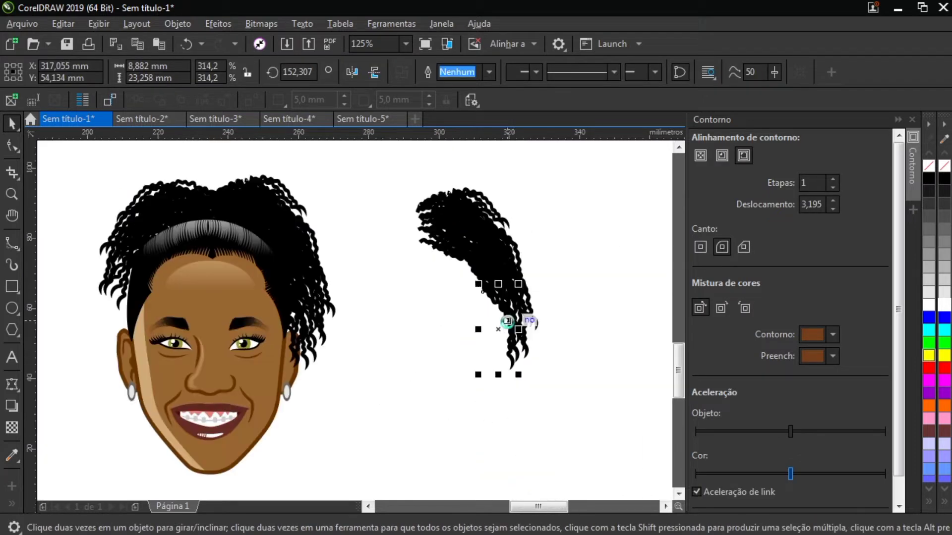
- Copy the hair clump onto the photo, group it and place it along the hairline above the right side of the forehead
{"action": "left_click", "coordinate": [399, 184]}
{"action": "left_click_drag", "start_coordinate": [370, 170], "coordinate": [585, 396]}
{"action": "scroll", "coordinate": [585, 381], "scroll_direction": "down", "scroll_amount": 1}
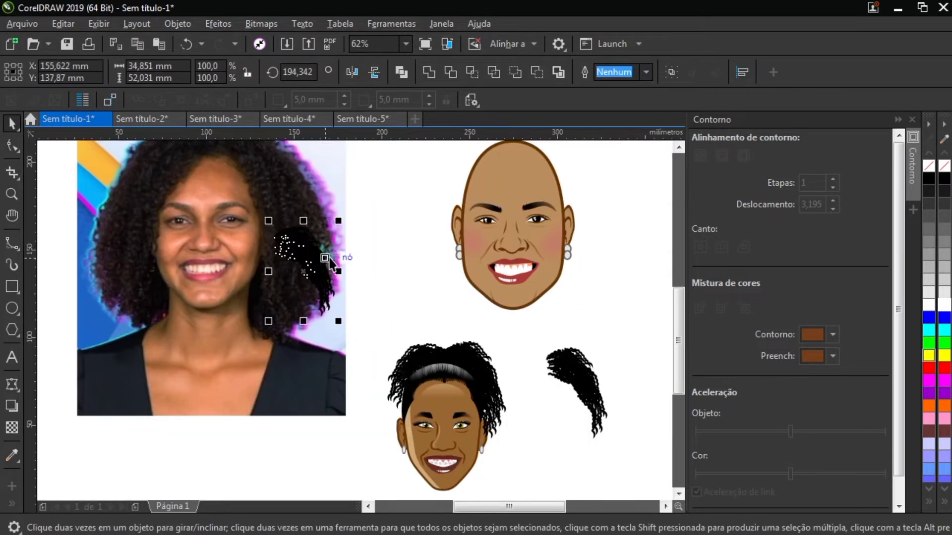
{"action": "key", "text": "ctrl+g"}
{"action": "scroll", "coordinate": [377, 294], "scroll_direction": "down", "scroll_amount": 1}
{"action": "scroll", "coordinate": [343, 255], "scroll_direction": "up", "scroll_amount": 1}
{"action": "left_click_drag", "start_coordinate": [331, 275], "coordinate": [285, 200]}
{"action": "scroll", "coordinate": [285, 200], "scroll_direction": "up", "scroll_amount": 1}
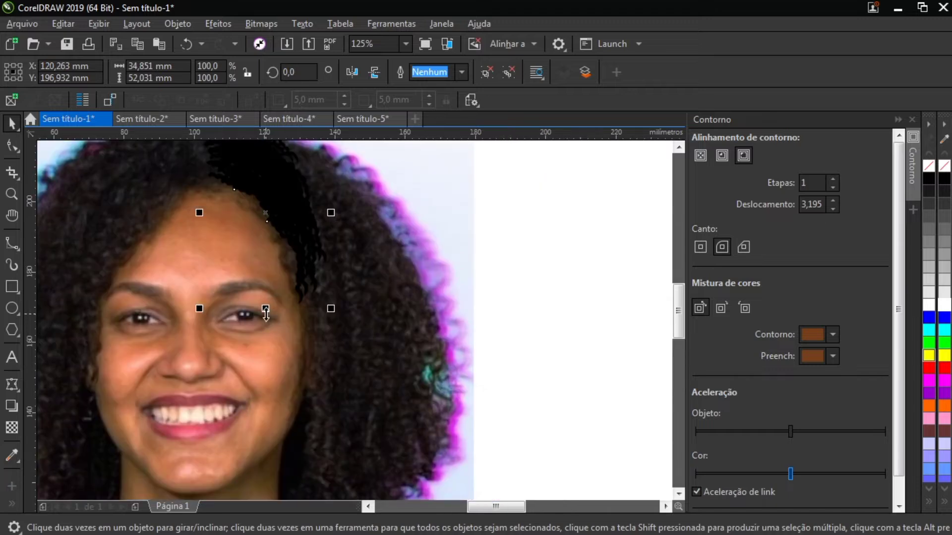
- Duplicate the hair clump down the right side of the face, stretching and rotating the copies to follow the photo's hair
{"action": "left_click_drag", "start_coordinate": [307, 248], "coordinate": [356, 267]}
{"action": "right_click", "coordinate": [356, 267]}
{"action": "left_click_drag", "start_coordinate": [341, 232], "coordinate": [368, 302]}
{"action": "right_click", "coordinate": [378, 266]}
{"action": "right_click", "coordinate": [368, 302]}
{"action": "left_click", "coordinate": [353, 293]}
{"action": "left_click_drag", "start_coordinate": [421, 439], "coordinate": [380, 459]}
{"action": "left_click_drag", "start_coordinate": [369, 293], "coordinate": [335, 313]}
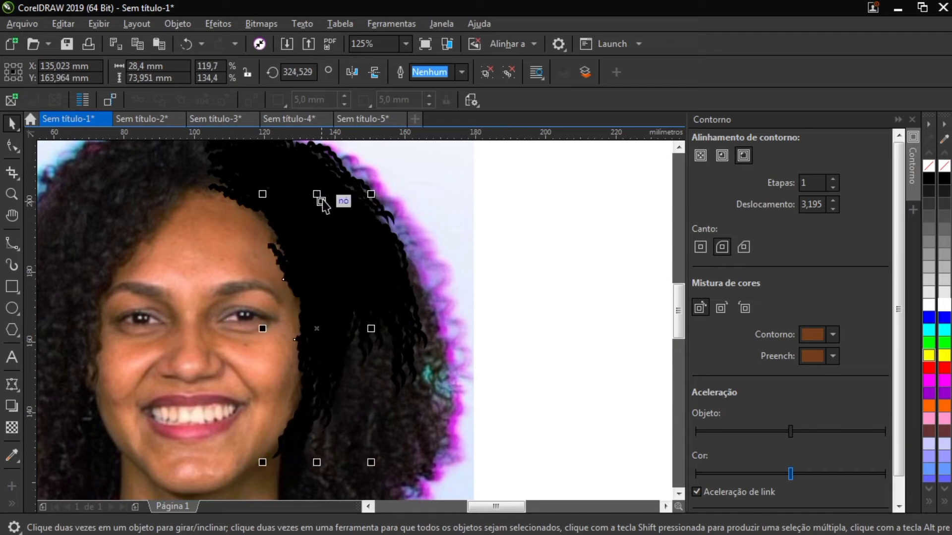
- Add further rotated copies of the hair clump to fill the outer and lower hair on the right side of the photo
{"action": "scroll", "coordinate": [323, 187], "scroll_direction": "down", "scroll_amount": 1}
{"action": "scroll", "coordinate": [323, 314], "scroll_direction": "up", "scroll_amount": 1}
{"action": "left_click_drag", "start_coordinate": [316, 162], "coordinate": [370, 247]}
{"action": "left_click", "coordinate": [321, 243]}
{"action": "left_click", "coordinate": [336, 232]}
{"action": "scroll", "coordinate": [410, 257], "scroll_direction": "down", "scroll_amount": 1}
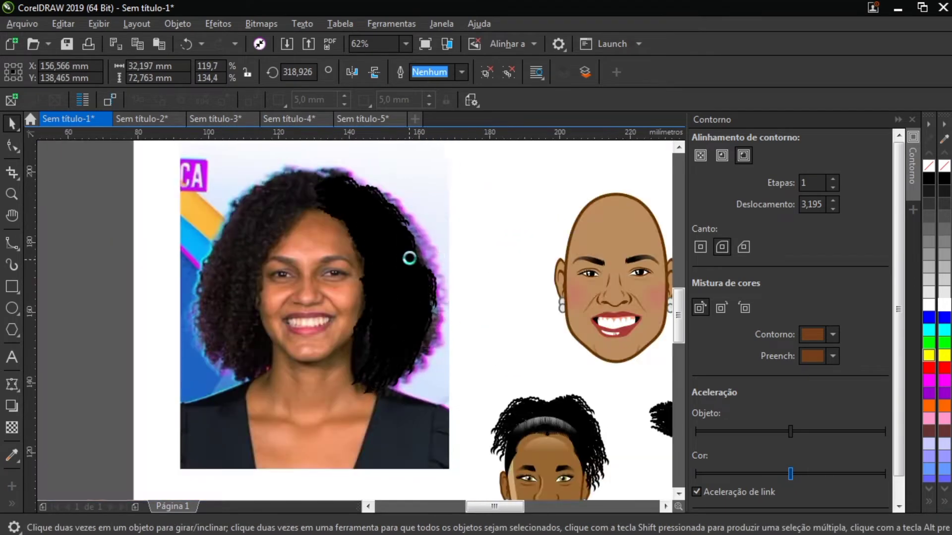
{"action": "scroll", "coordinate": [416, 262], "scroll_direction": "up", "scroll_amount": 1}
{"action": "scroll", "coordinate": [395, 259], "scroll_direction": "down", "scroll_amount": 1}
{"action": "left_click", "coordinate": [307, 144]}
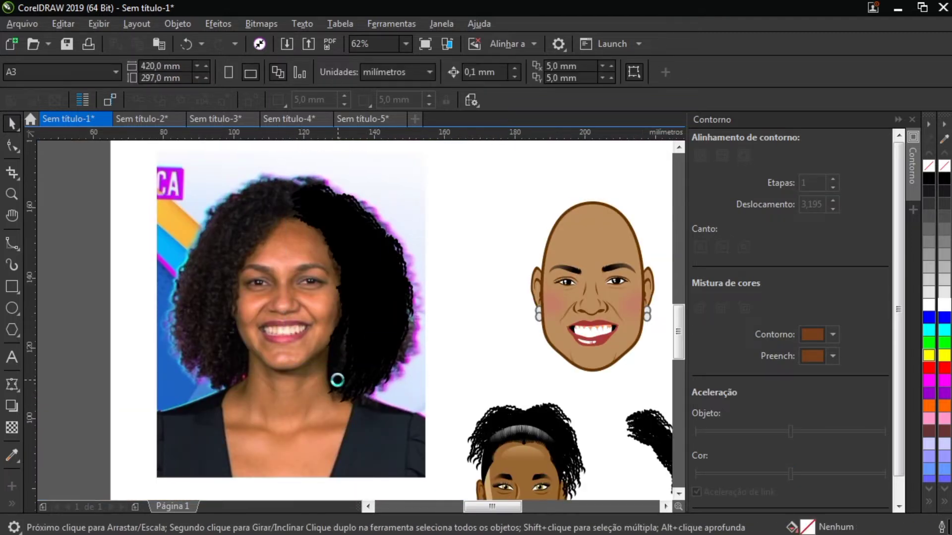
{"action": "scroll", "coordinate": [343, 361], "scroll_direction": "up", "scroll_amount": 2}
{"action": "left_click", "coordinate": [343, 361]}
{"action": "left_click_drag", "start_coordinate": [351, 334], "coordinate": [284, 357]}
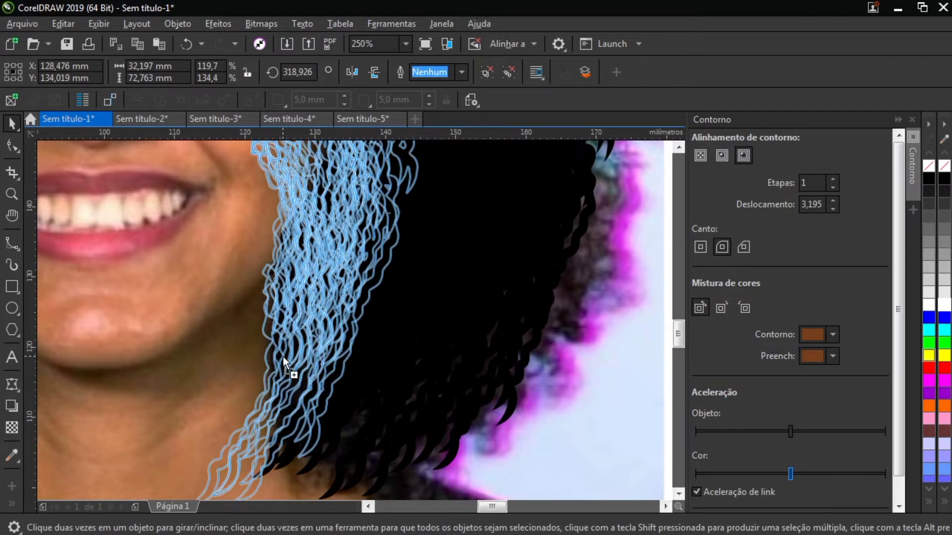
{"action": "key", "text": "Escape"}
{"action": "scroll", "coordinate": [340, 255], "scroll_direction": "down", "scroll_amount": 1}
{"action": "scroll", "coordinate": [357, 245], "scroll_direction": "down", "scroll_amount": 2}
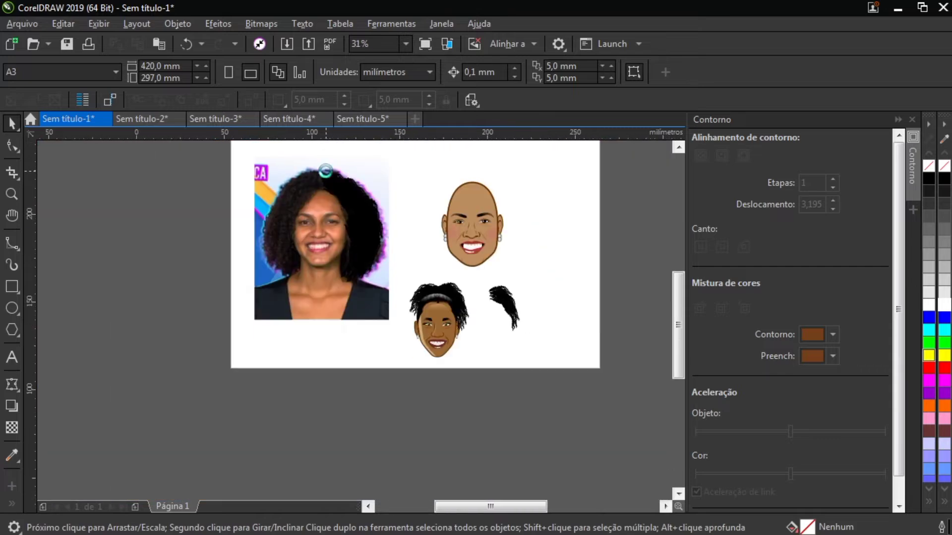
- Mirror a copy of the finished right hair half onto the left side of the photo and widen it to about 73 mm
{"action": "scroll", "coordinate": [326, 171], "scroll_direction": "up", "scroll_amount": 1}
{"action": "left_click", "coordinate": [372, 242]}
{"action": "left_click_drag", "start_coordinate": [315, 230], "coordinate": [246, 230]}
{"action": "left_click_drag", "start_coordinate": [277, 198], "coordinate": [307, 182]}
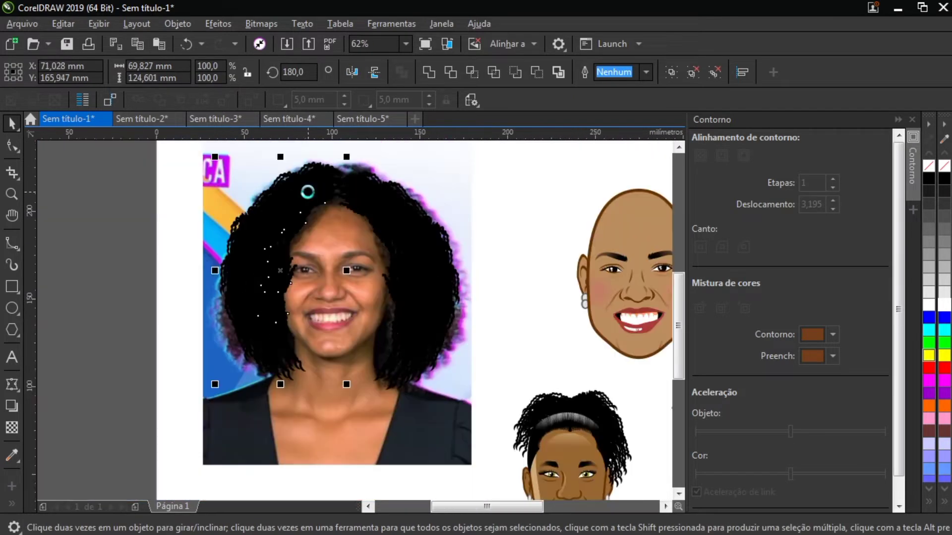
{"action": "scroll", "coordinate": [250, 330], "scroll_direction": "up", "scroll_amount": 1}
{"action": "left_click_drag", "start_coordinate": [238, 298], "coordinate": [218, 288]}
{"action": "scroll", "coordinate": [238, 282], "scroll_direction": "down", "scroll_amount": 1}
{"action": "key", "text": "Escape"}
{"action": "left_click", "coordinate": [277, 278]}
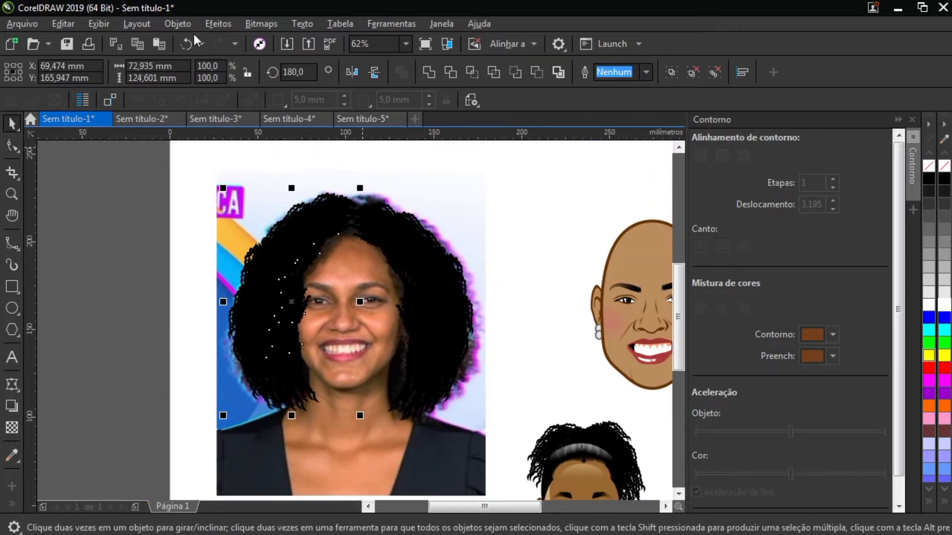
- Ungroup the left hair half and tuck the strand ends beside the left eye back into the hair
{"action": "left_click", "coordinate": [177, 23]}
{"action": "mouse_move", "coordinate": [404, 240]}
{"action": "left_click", "coordinate": [446, 276]}
{"action": "scroll", "coordinate": [307, 307], "scroll_direction": "up", "scroll_amount": 2}
{"action": "left_click", "coordinate": [272, 318]}
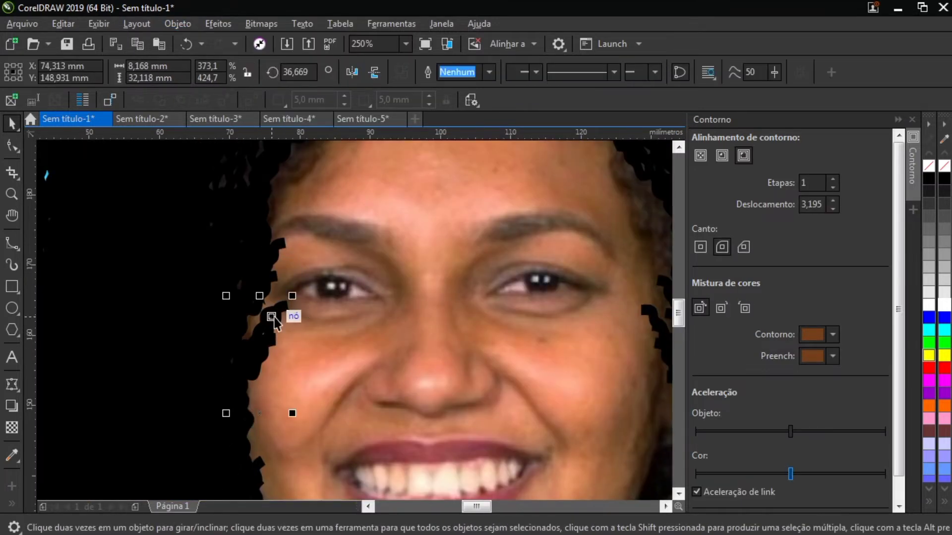
{"action": "scroll", "coordinate": [283, 336], "scroll_direction": "up", "scroll_amount": 1}
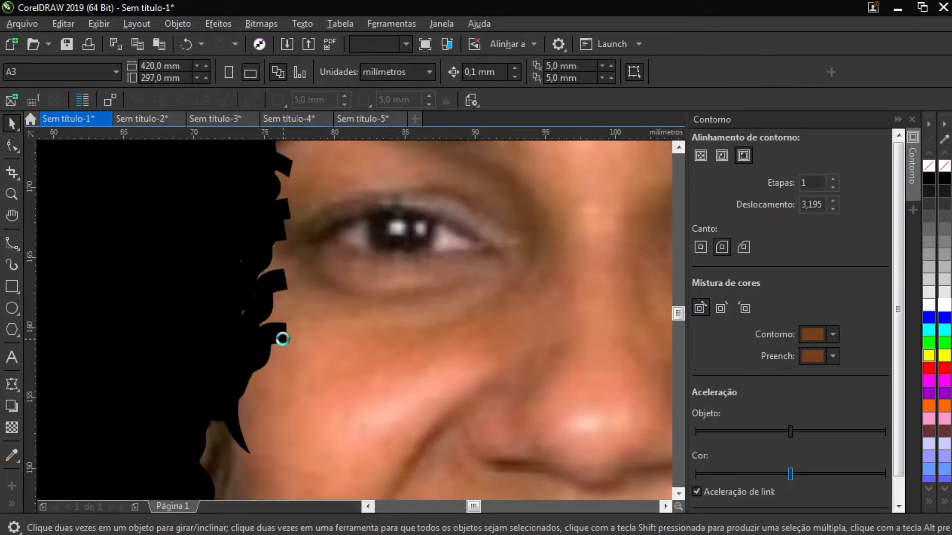
{"action": "left_click", "coordinate": [292, 271]}
{"action": "left_click", "coordinate": [262, 352]}
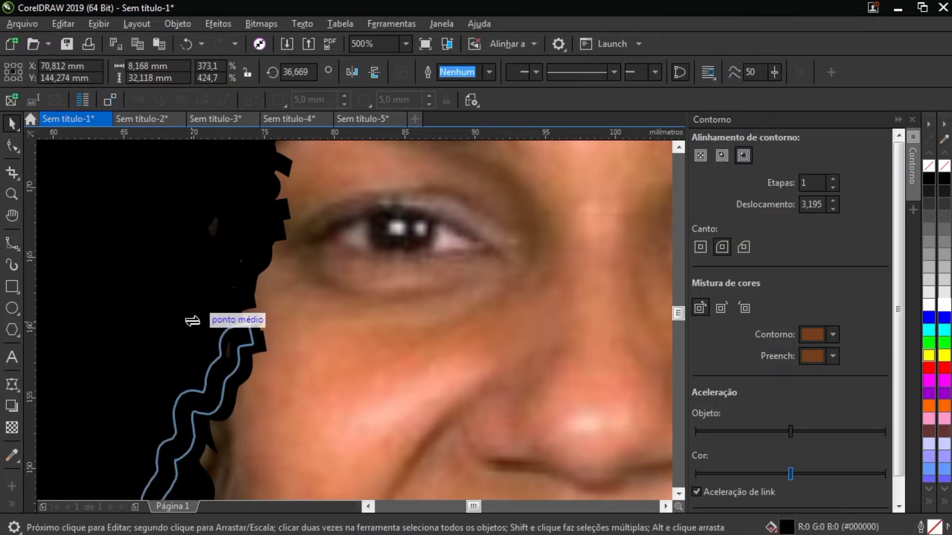
- Reposition the strands beside the left cheek and mouth so their blunt ends stay within the hair mass
{"action": "scroll", "coordinate": [218, 298], "scroll_direction": "down", "scroll_amount": 2}
{"action": "scroll", "coordinate": [245, 309], "scroll_direction": "up", "scroll_amount": 2}
{"action": "left_click", "coordinate": [222, 348]}
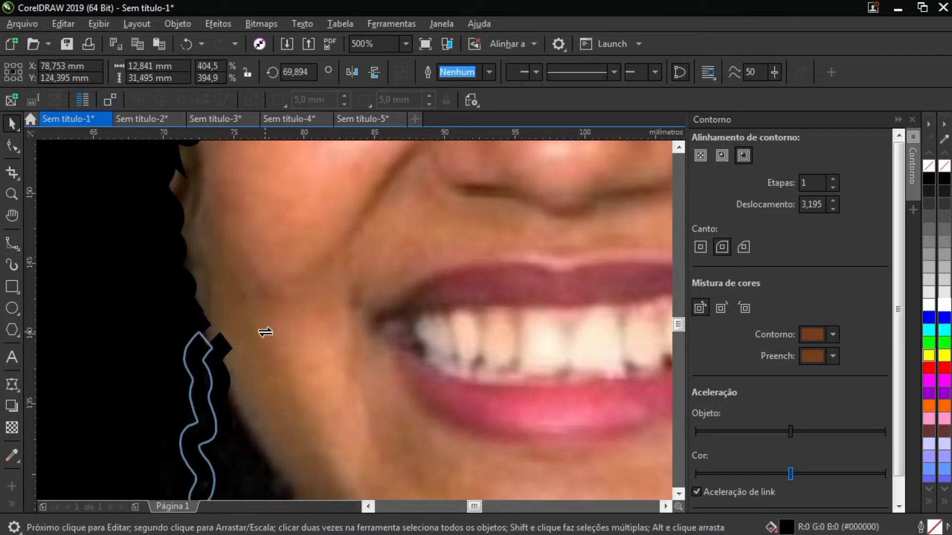
- Lay strand copies over the gaps along the left hairline, the parting and the right side of the forehead
{"action": "scroll", "coordinate": [70, 269], "scroll_direction": "down", "scroll_amount": 3}
{"action": "scroll", "coordinate": [268, 255], "scroll_direction": "up", "scroll_amount": 1}
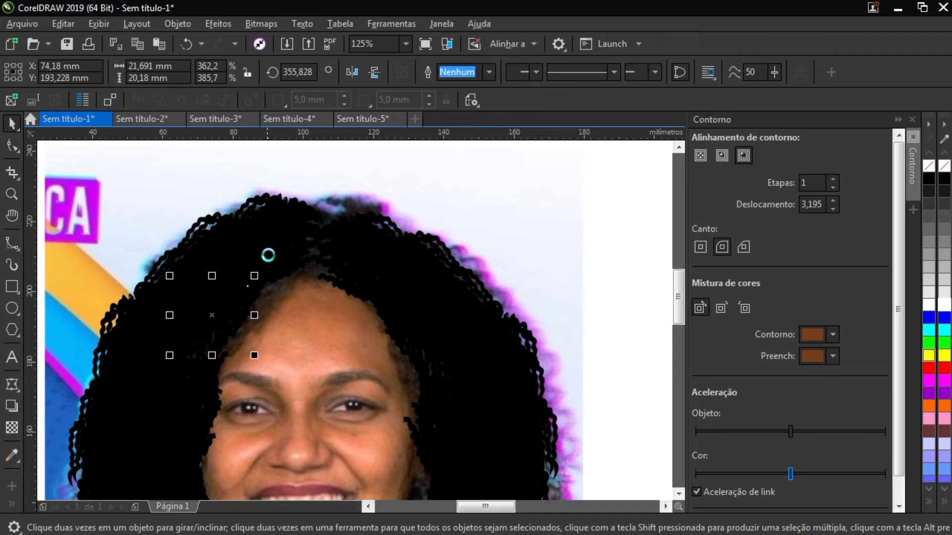
{"action": "left_click", "coordinate": [240, 311]}
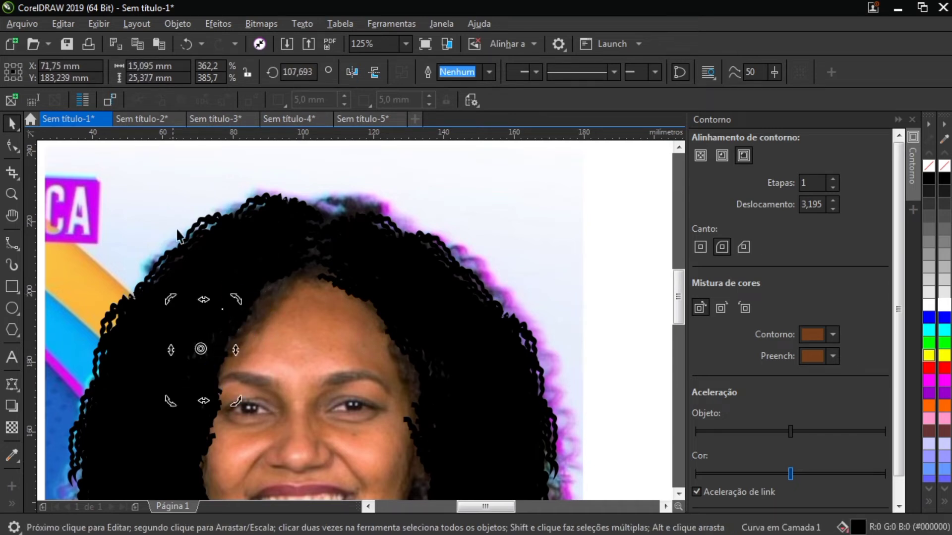
{"action": "scroll", "coordinate": [232, 315], "scroll_direction": "up", "scroll_amount": 1}
{"action": "left_click", "coordinate": [219, 351]}
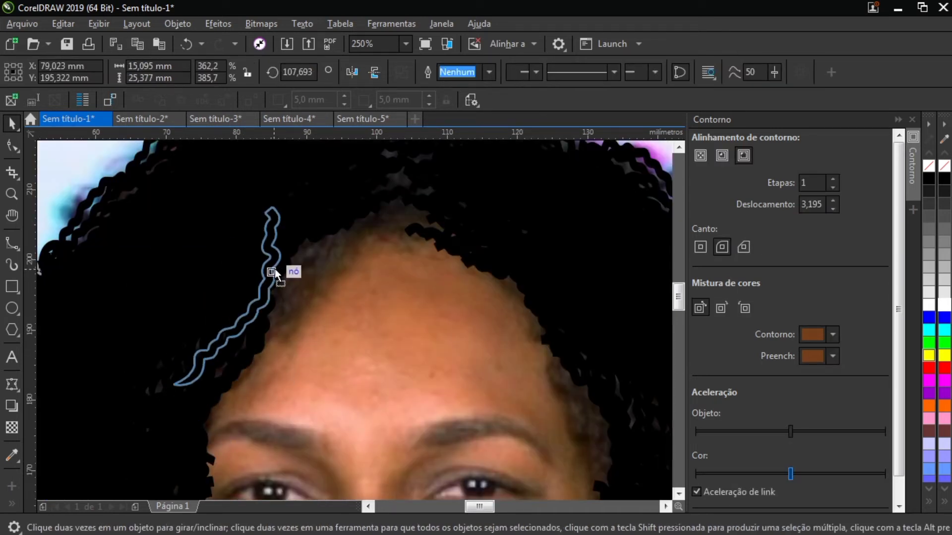
{"action": "left_click_drag", "start_coordinate": [291, 270], "coordinate": [122, 369]}
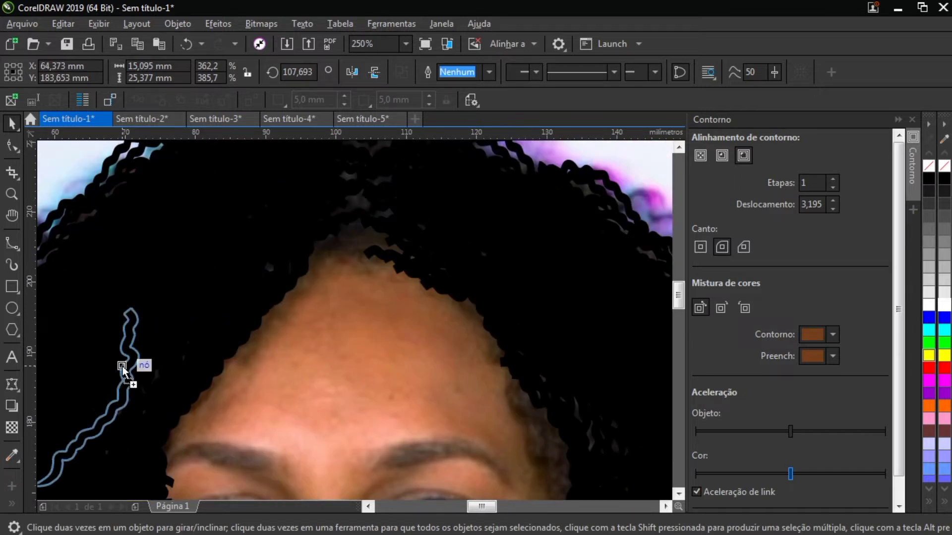
{"action": "left_click_drag", "start_coordinate": [315, 217], "coordinate": [354, 226]}
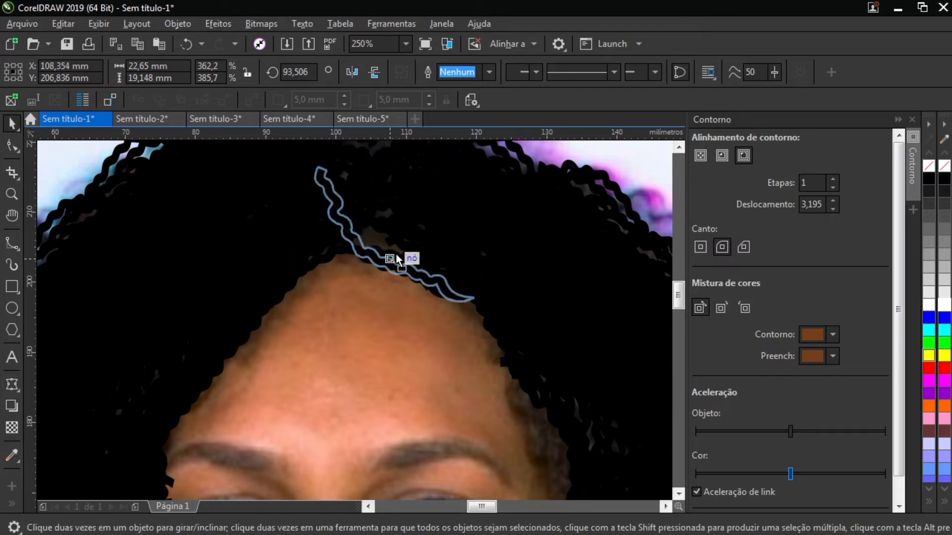
{"action": "left_click_drag", "start_coordinate": [398, 259], "coordinate": [481, 288]}
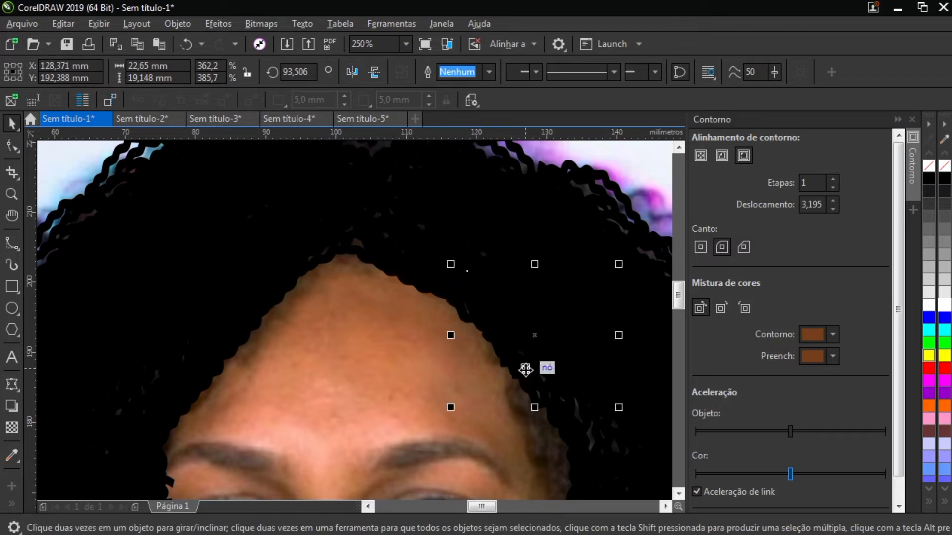
- Extend the strands down the right temple and rotate one beside the right eye to follow the hairline
{"action": "scroll", "coordinate": [525, 369], "scroll_direction": "down", "scroll_amount": 3}
{"action": "scroll", "coordinate": [347, 258], "scroll_direction": "up", "scroll_amount": 3}
{"action": "left_click_drag", "start_coordinate": [344, 259], "coordinate": [420, 347]}
{"action": "scroll", "coordinate": [421, 347], "scroll_direction": "down", "scroll_amount": 3}
{"action": "scroll", "coordinate": [414, 381], "scroll_direction": "up", "scroll_amount": 3}
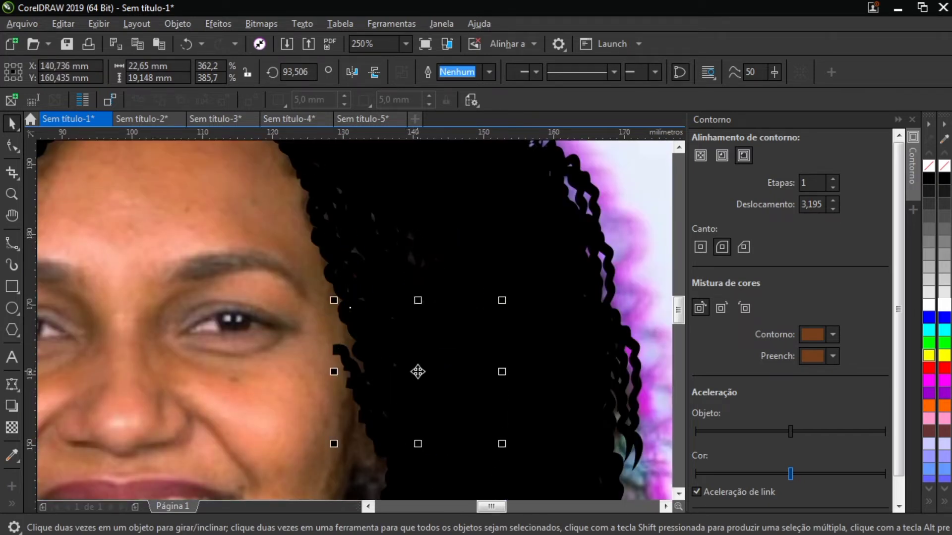
{"action": "left_click_drag", "start_coordinate": [516, 335], "coordinate": [371, 389]}
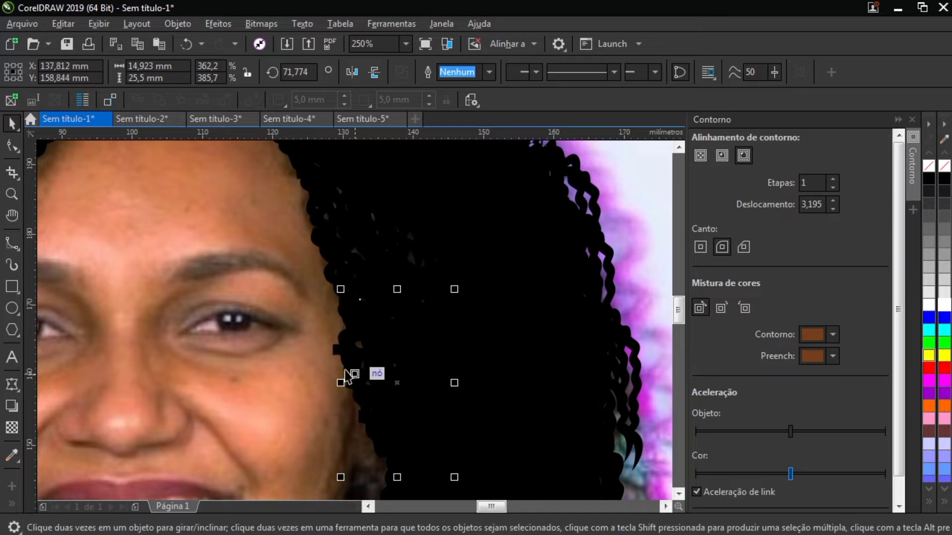
- Clear the blunt strand ends that stick out beside the right eye and cheek
{"action": "left_click", "coordinate": [334, 357]}
{"action": "left_click", "coordinate": [177, 24]}
{"action": "left_click", "coordinate": [261, 278]}
{"action": "left_click", "coordinate": [364, 328]}
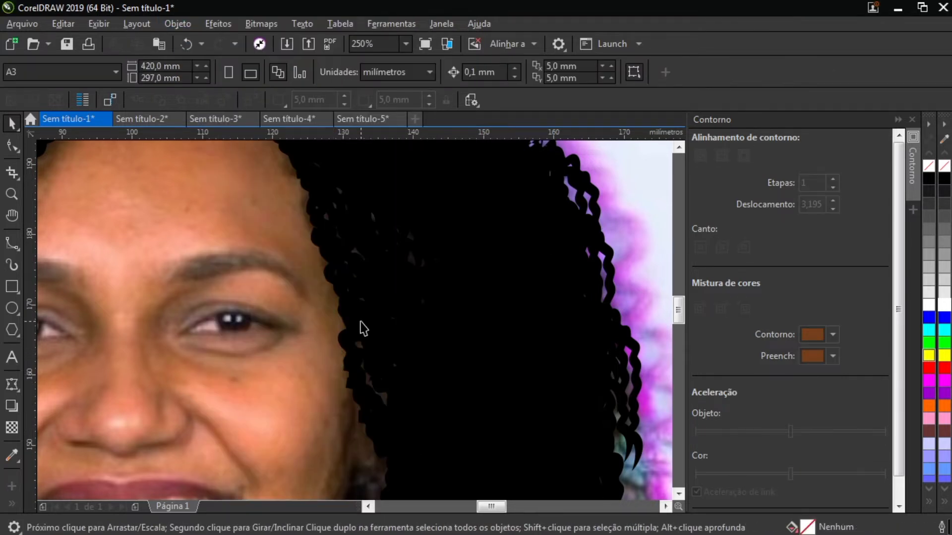
- Place strands beside the right cheek and mouth to close the inner edge of the hair
{"action": "scroll", "coordinate": [370, 361], "scroll_direction": "down", "scroll_amount": 3}
{"action": "scroll", "coordinate": [369, 361], "scroll_direction": "up", "scroll_amount": 3}
{"action": "left_click", "coordinate": [354, 355]}
{"action": "left_click_drag", "start_coordinate": [342, 353], "coordinate": [356, 319]}
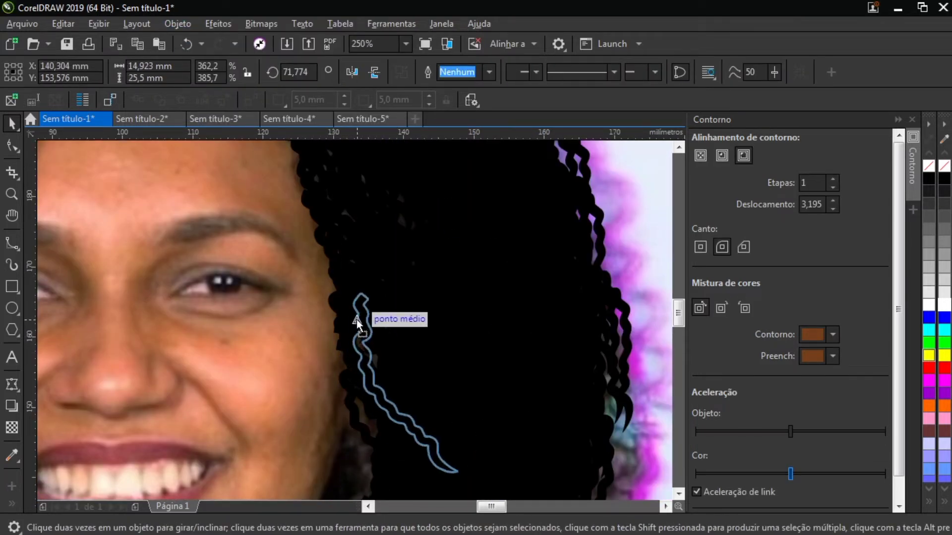
{"action": "scroll", "coordinate": [390, 267], "scroll_direction": "up", "scroll_amount": 2}
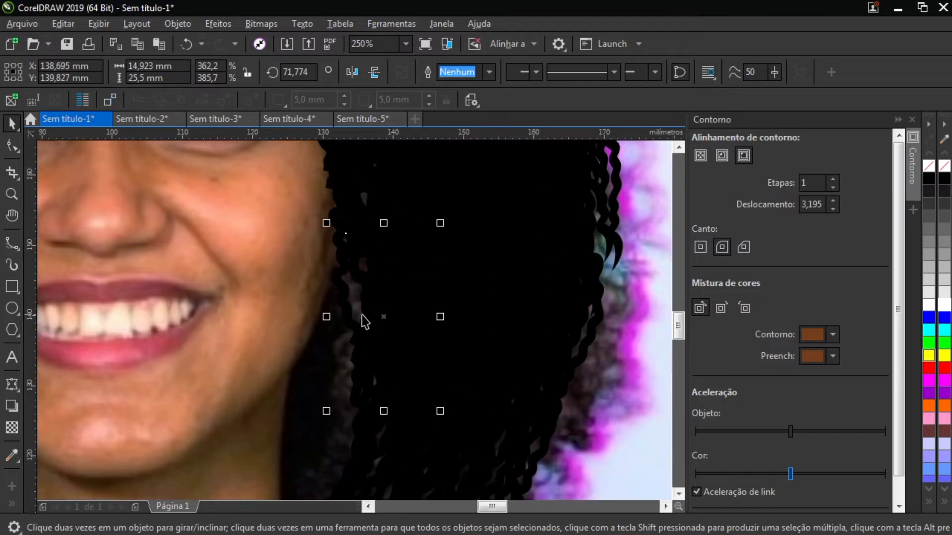
{"action": "left_click_drag", "start_coordinate": [357, 308], "coordinate": [361, 267]}
- Move the complete hair from the photo onto the cartoon head and align it around the face
{"action": "scroll", "coordinate": [361, 266], "scroll_direction": "down", "scroll_amount": 6}
{"action": "left_click_drag", "start_coordinate": [240, 181], "coordinate": [214, 200]}
{"action": "mouse_move", "coordinate": [347, 268]}
{"action": "left_mouse_down"}
{"action": "mouse_move", "coordinate": [491, 248]}
{"action": "mouse_move", "coordinate": [501, 266]}
{"action": "left_mouse_up"}
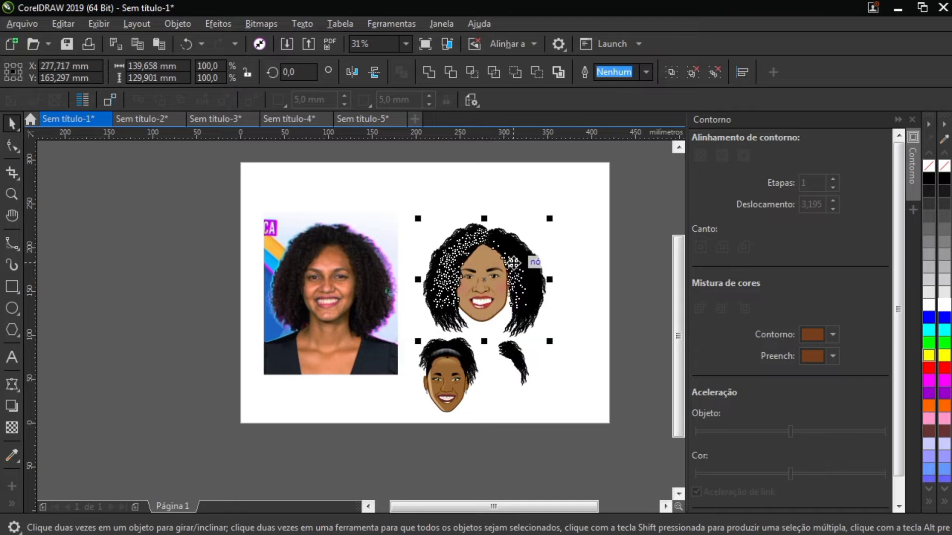
{"action": "scroll", "coordinate": [513, 259], "scroll_direction": "up", "scroll_amount": 2}
{"action": "scroll", "coordinate": [513, 258], "scroll_direction": "up", "scroll_amount": 2}
{"action": "left_click_drag", "start_coordinate": [559, 340], "coordinate": [549, 340]}
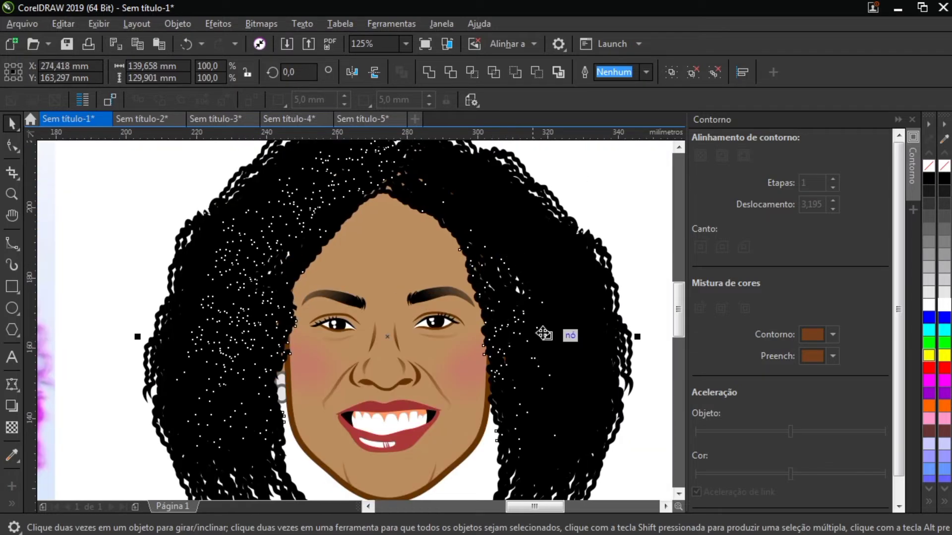
{"action": "scroll", "coordinate": [544, 334], "scroll_direction": "down", "scroll_amount": 2}
{"action": "left_click", "coordinate": [544, 334]}
- Place rotated copies of the spare hair clump across the chin to fill the space between both hair halves
{"action": "scroll", "coordinate": [446, 397], "scroll_direction": "down", "scroll_amount": 1}
{"action": "left_click_drag", "start_coordinate": [388, 343], "coordinate": [505, 470]}
{"action": "left_click_drag", "start_coordinate": [431, 392], "coordinate": [400, 285]}
{"action": "left_click", "coordinate": [401, 288]}
{"action": "left_click_drag", "start_coordinate": [441, 348], "coordinate": [430, 367]}
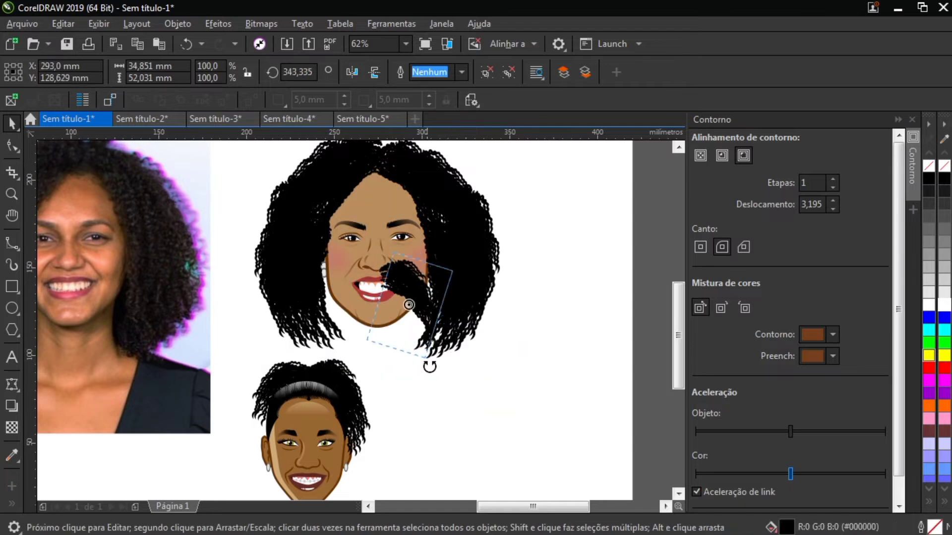
{"action": "left_click_drag", "start_coordinate": [415, 283], "coordinate": [366, 322]}
{"action": "scroll", "coordinate": [424, 275], "scroll_direction": "up", "scroll_amount": 2}
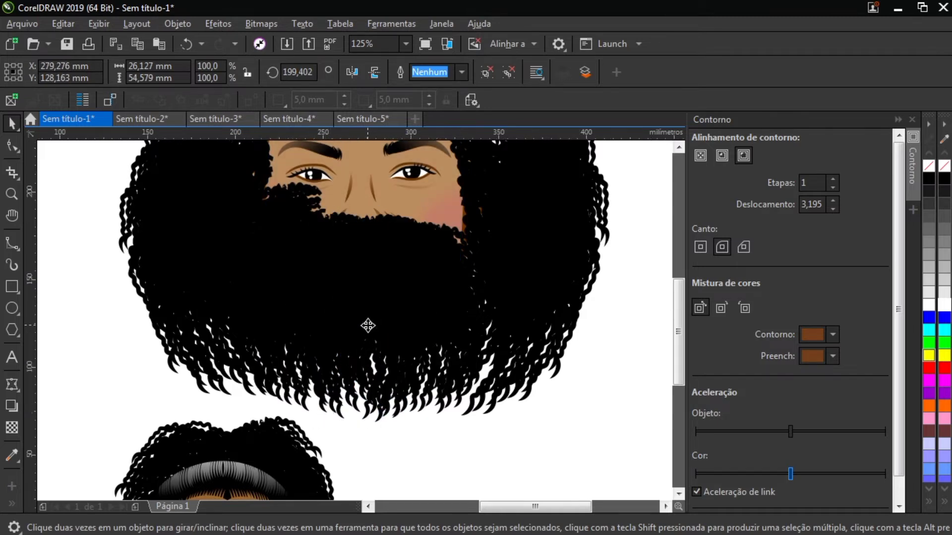
- Send the hair clumps covering the cheeks, mouth and chin behind the face
{"action": "scroll", "coordinate": [368, 324], "scroll_direction": "down", "scroll_amount": 2}
{"action": "left_click_drag", "start_coordinate": [587, 234], "coordinate": [619, 256]}
{"action": "left_click", "coordinate": [367, 248]}
{"action": "scroll", "coordinate": [297, 248], "scroll_direction": "up", "scroll_amount": 2}
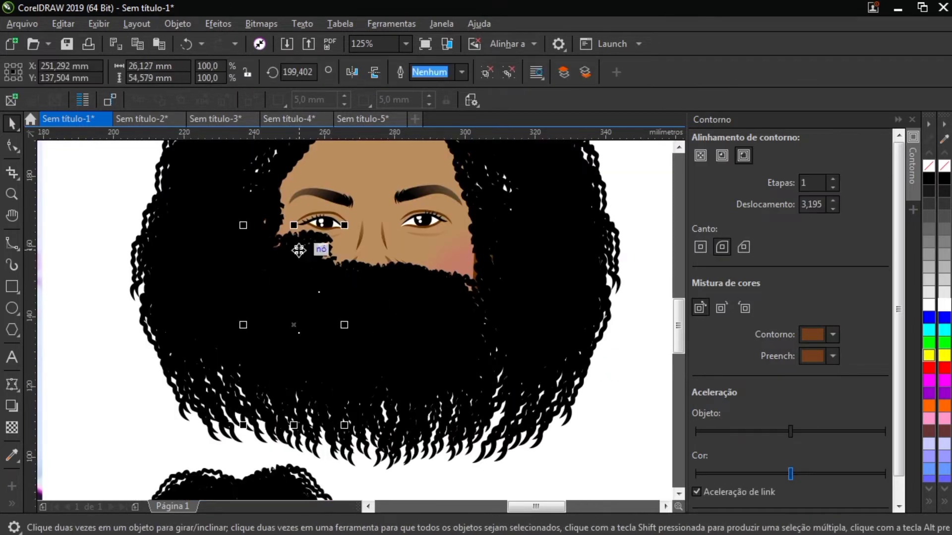
{"action": "left_click", "coordinate": [299, 333]}
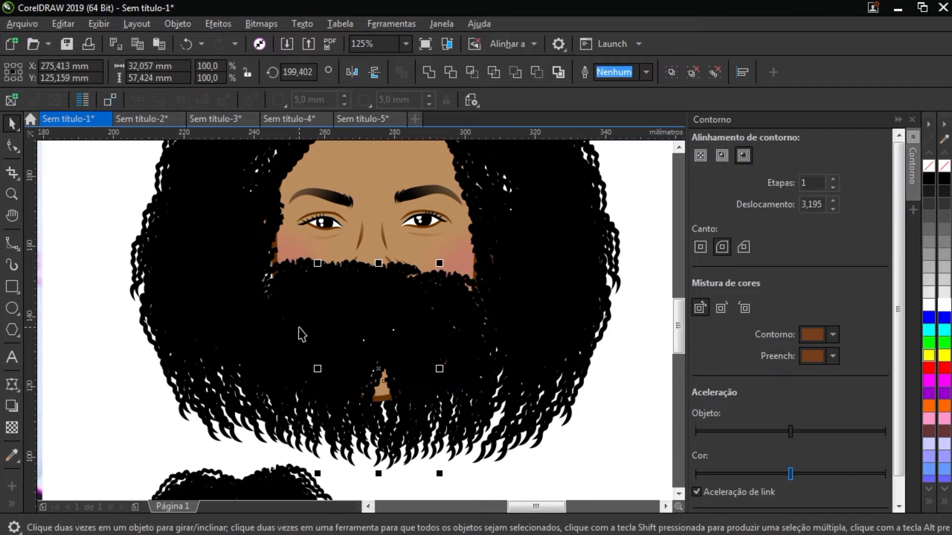
{"action": "left_click", "coordinate": [394, 334]}
{"action": "left_click", "coordinate": [357, 357]}
{"action": "left_click", "coordinate": [298, 280]}
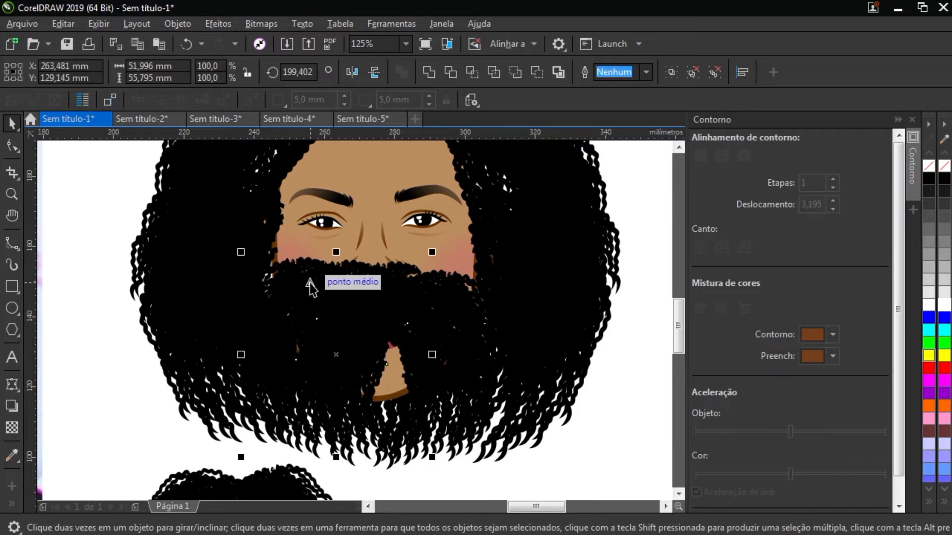
{"action": "key", "text": "Delete"}
{"action": "left_click", "coordinate": [315, 346]}
{"action": "key", "text": "Delete"}
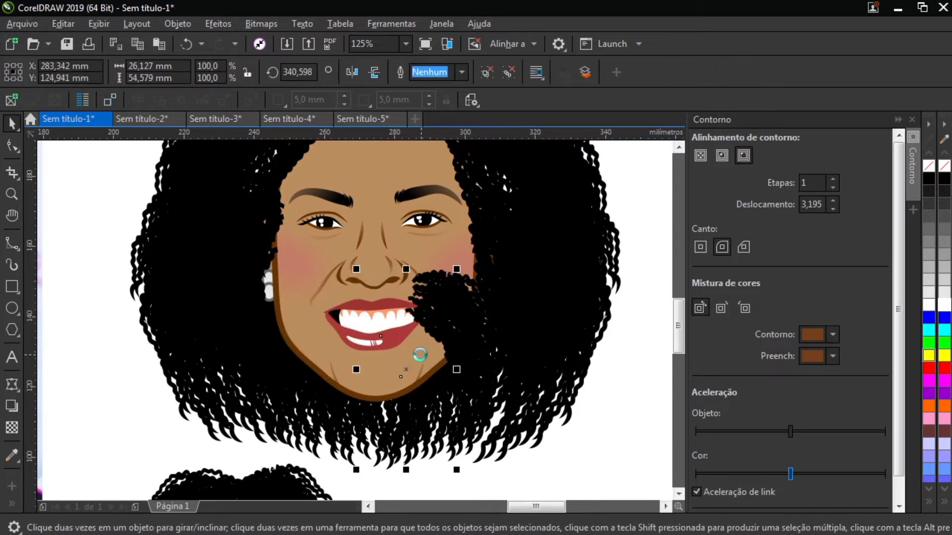
{"action": "left_click", "coordinate": [446, 304]}
{"action": "key", "text": "Delete"}
- Delete the small reference head below the caricature
{"action": "scroll", "coordinate": [470, 347], "scroll_direction": "down", "scroll_amount": 2}
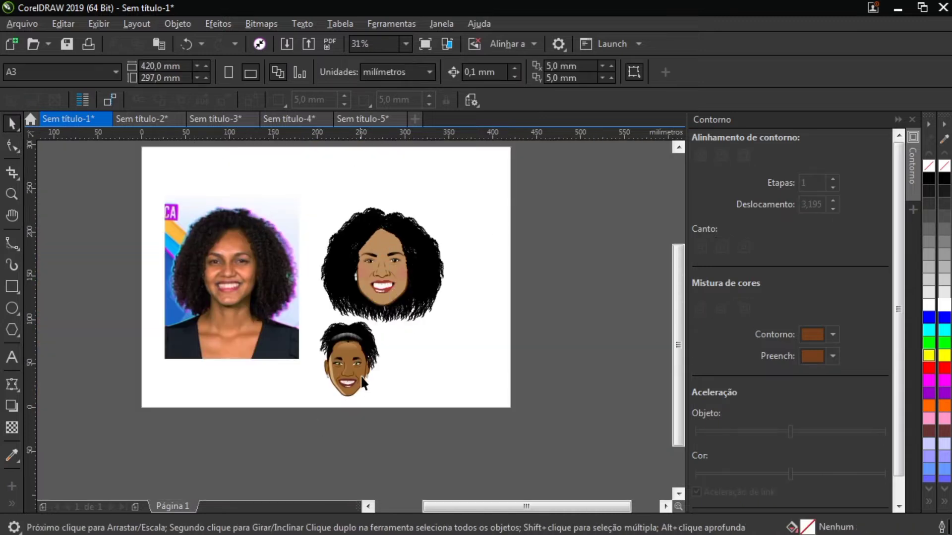
{"action": "left_click", "coordinate": [358, 350]}
{"action": "scroll", "coordinate": [382, 203], "scroll_direction": "up", "scroll_amount": 2}
{"action": "scroll", "coordinate": [382, 203], "scroll_direction": "down", "scroll_amount": 2}
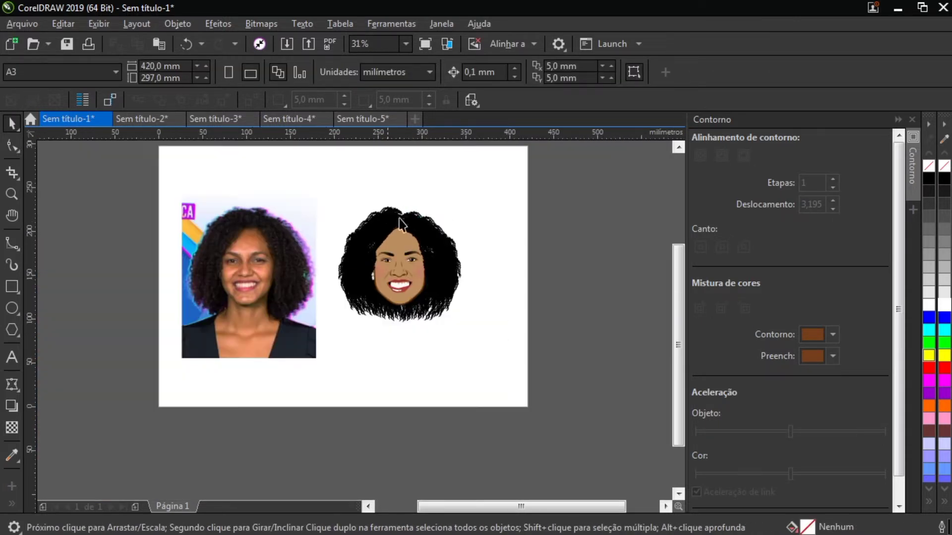
- Place a horizontally mirrored hair clump behind the head at the left temple to fill the hairline gaps
{"action": "scroll", "coordinate": [358, 237], "scroll_direction": "up", "scroll_amount": 6}
{"action": "scroll", "coordinate": [334, 350], "scroll_direction": "down", "scroll_amount": 1}
{"action": "scroll", "coordinate": [372, 212], "scroll_direction": "down", "scroll_amount": 1}
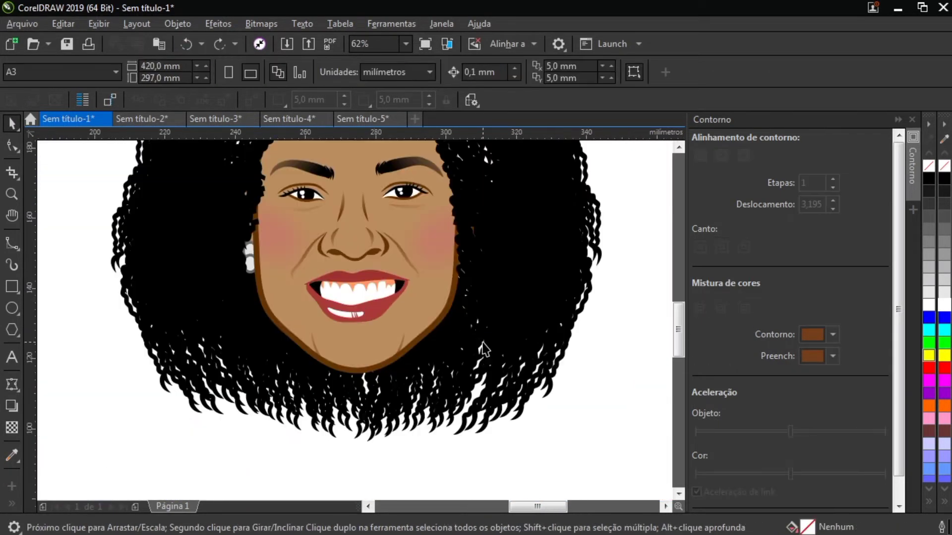
{"action": "scroll", "coordinate": [462, 375], "scroll_direction": "up", "scroll_amount": 1}
{"action": "mouse_move", "coordinate": [463, 375]}
{"action": "left_mouse_down"}
{"action": "mouse_move", "coordinate": [478, 383]}
{"action": "mouse_move", "coordinate": [468, 382]}
{"action": "left_mouse_up"}
{"action": "scroll", "coordinate": [549, 403], "scroll_direction": "down", "scroll_amount": 1}
{"action": "left_click_drag", "start_coordinate": [549, 403], "coordinate": [559, 387]}
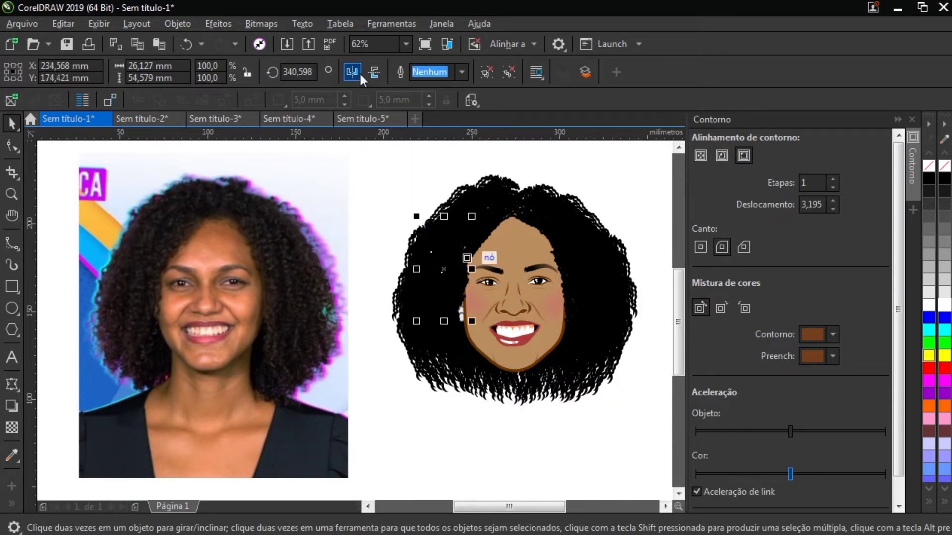
{"action": "scroll", "coordinate": [473, 245], "scroll_direction": "up", "scroll_amount": 1}
{"action": "left_click_drag", "start_coordinate": [460, 271], "coordinate": [457, 282]}
{"action": "scroll", "coordinate": [446, 278], "scroll_direction": "down", "scroll_amount": 1}
{"action": "left_click", "coordinate": [493, 183]}
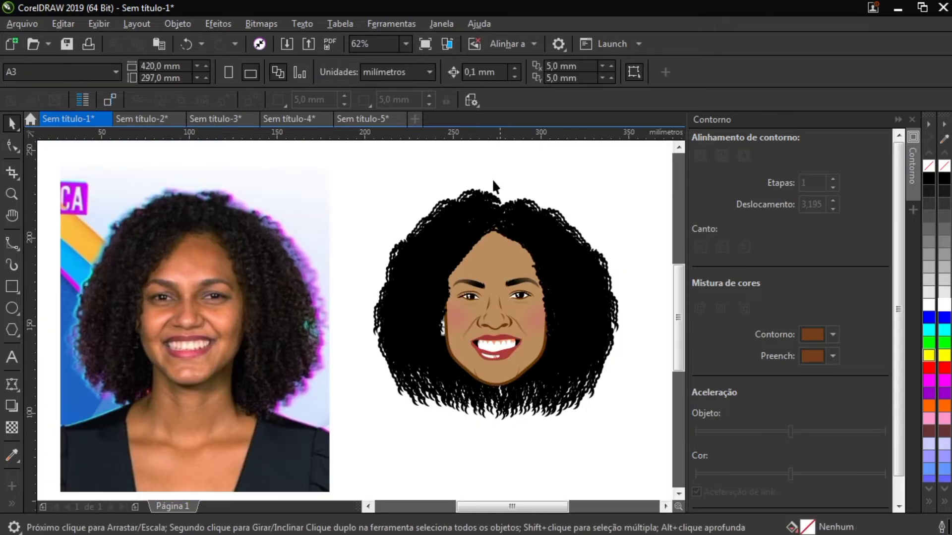
- Place another rotated hair clump behind the face beside the left cheek
{"action": "scroll", "coordinate": [493, 186], "scroll_direction": "up", "scroll_amount": 1}
{"action": "left_click", "coordinate": [456, 208]}
{"action": "scroll", "coordinate": [445, 251], "scroll_direction": "down", "scroll_amount": 1}
{"action": "key", "text": "Escape"}
{"action": "scroll", "coordinate": [445, 251], "scroll_direction": "up", "scroll_amount": 1}
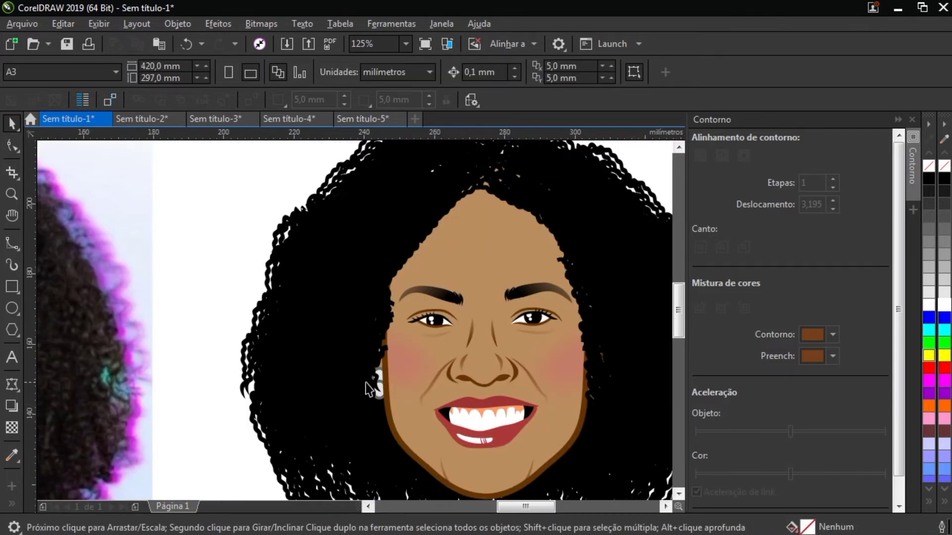
{"action": "scroll", "coordinate": [365, 382], "scroll_direction": "up", "scroll_amount": 1}
{"action": "left_click", "coordinate": [361, 374]}
{"action": "scroll", "coordinate": [357, 365], "scroll_direction": "down", "scroll_amount": 1}
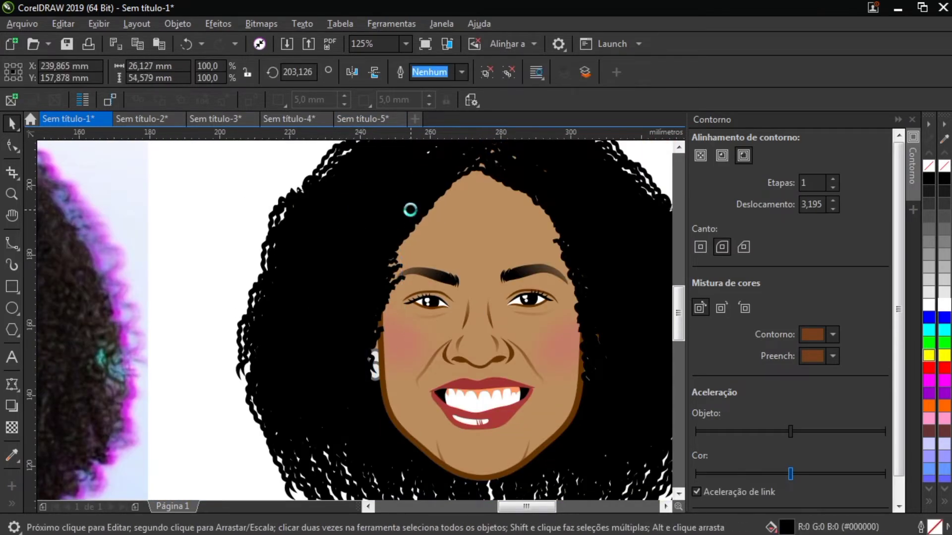
- Adjust the hair beside the left cheek so that it hides the earring
{"action": "left_click_drag", "start_coordinate": [410, 210], "coordinate": [346, 353]}
{"action": "scroll", "coordinate": [346, 353], "scroll_direction": "down", "scroll_amount": 1}
{"action": "key", "text": "Escape"}
{"action": "scroll", "coordinate": [335, 283], "scroll_direction": "up", "scroll_amount": 3}
{"action": "mouse_move", "coordinate": [336, 282]}
{"action": "left_mouse_down"}
{"action": "mouse_move", "coordinate": [321, 280]}
{"action": "mouse_move", "coordinate": [347, 271]}
{"action": "mouse_move", "coordinate": [329, 272]}
{"action": "left_mouse_up"}
{"action": "scroll", "coordinate": [329, 272], "scroll_direction": "down", "scroll_amount": 3}
{"action": "key", "text": "Escape"}
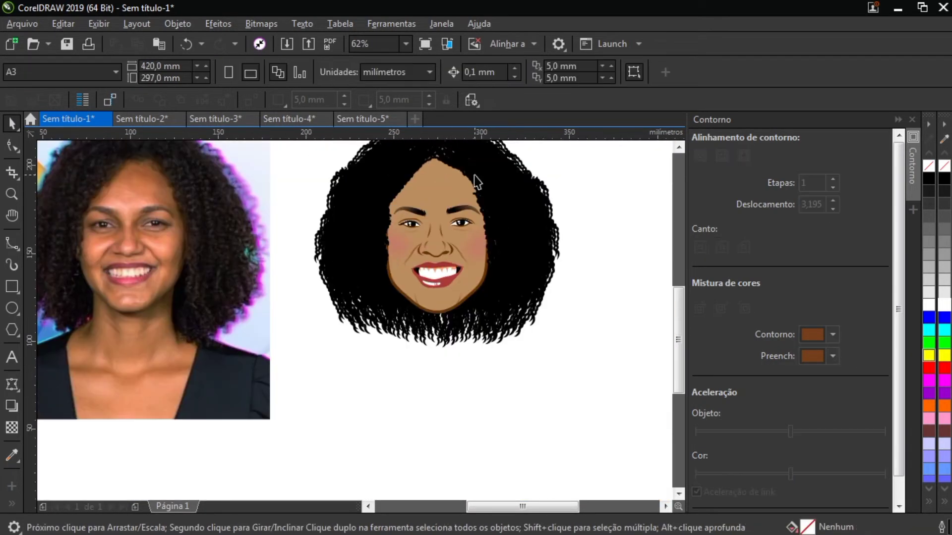
- Set a hair clump aside to the right of the caricature, ungroup it and separate some of its strands
{"action": "scroll", "coordinate": [446, 208], "scroll_direction": "up", "scroll_amount": 1}
{"action": "scroll", "coordinate": [397, 183], "scroll_direction": "up", "scroll_amount": 2}
{"action": "scroll", "coordinate": [394, 178], "scroll_direction": "down", "scroll_amount": 2}
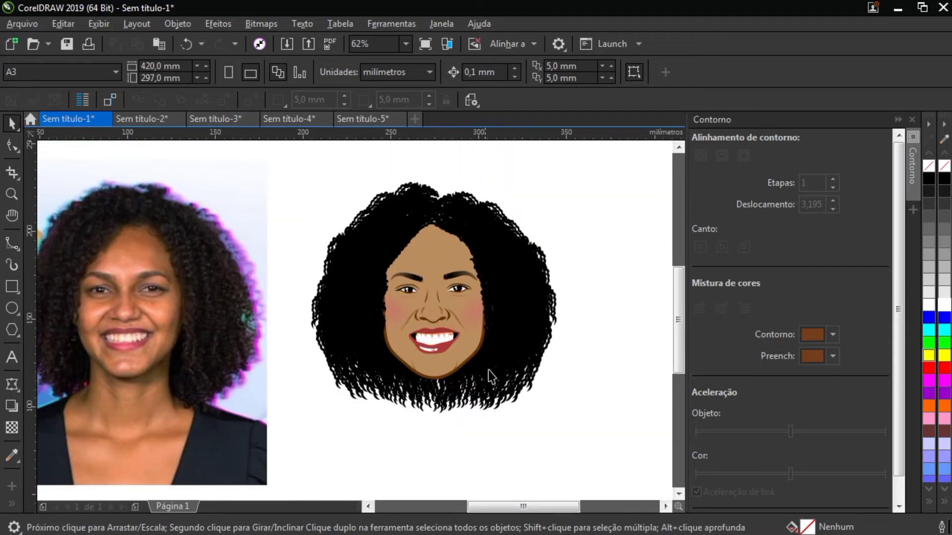
{"action": "left_click_drag", "start_coordinate": [493, 377], "coordinate": [569, 365]}
{"action": "key", "text": "Escape"}
{"action": "key", "text": "Escape"}
{"action": "left_click_drag", "start_coordinate": [447, 389], "coordinate": [610, 387]}
{"action": "scroll", "coordinate": [610, 387], "scroll_direction": "up", "scroll_amount": 3}
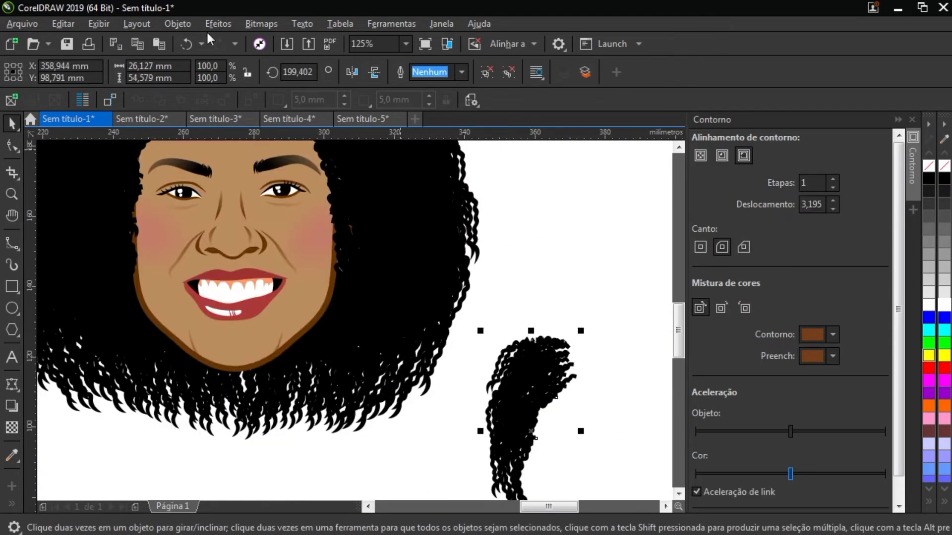
{"action": "left_click", "coordinate": [177, 24]}
{"action": "mouse_move", "coordinate": [233, 240]}
{"action": "left_click", "coordinate": [494, 276]}
{"action": "left_click_drag", "start_coordinate": [540, 362], "coordinate": [541, 223]}
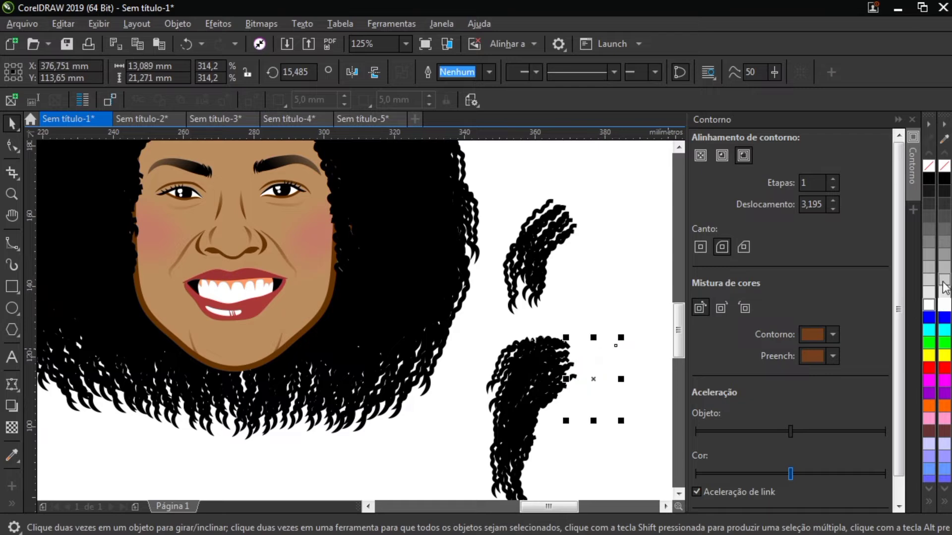
- Fill a single strand with grey #808080, place it in the left hair and enlarge it to about 10 × 39 mm
{"action": "right_click", "coordinate": [944, 225]}
{"action": "left_click_drag", "start_coordinate": [105, 258], "coordinate": [95, 259]}
{"action": "scroll", "coordinate": [95, 258], "scroll_direction": "down", "scroll_amount": 3}
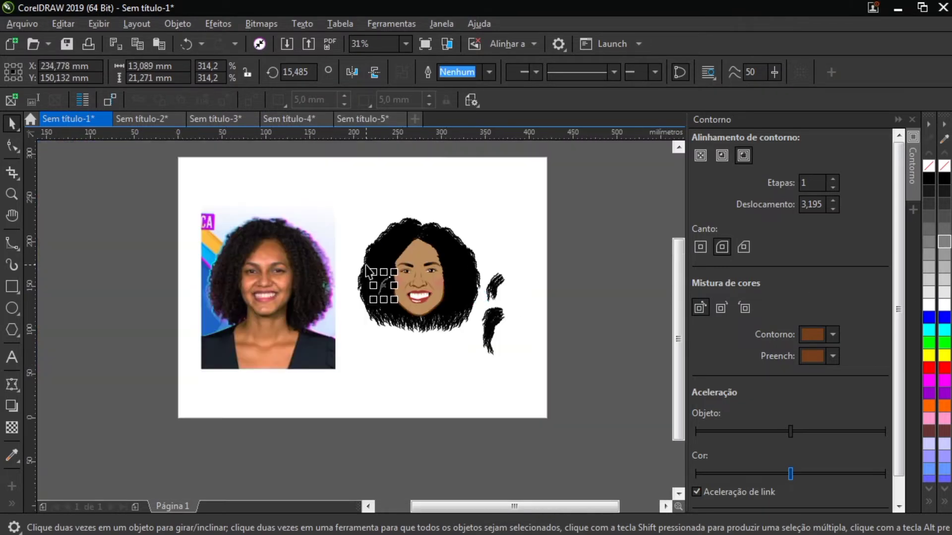
{"action": "scroll", "coordinate": [411, 283], "scroll_direction": "up", "scroll_amount": 3}
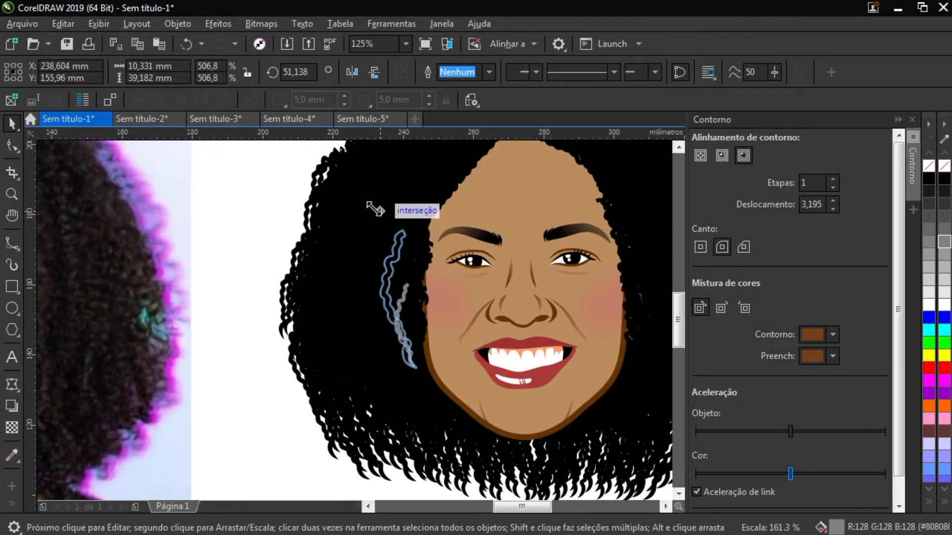
- Apply a linear gradient transparency that fades the grey strand towards its lower end
{"action": "key", "text": "t"}
{"action": "left_click_drag", "start_coordinate": [394, 181], "coordinate": [404, 378]}
{"action": "scroll", "coordinate": [404, 378], "scroll_direction": "down", "scroll_amount": 3}
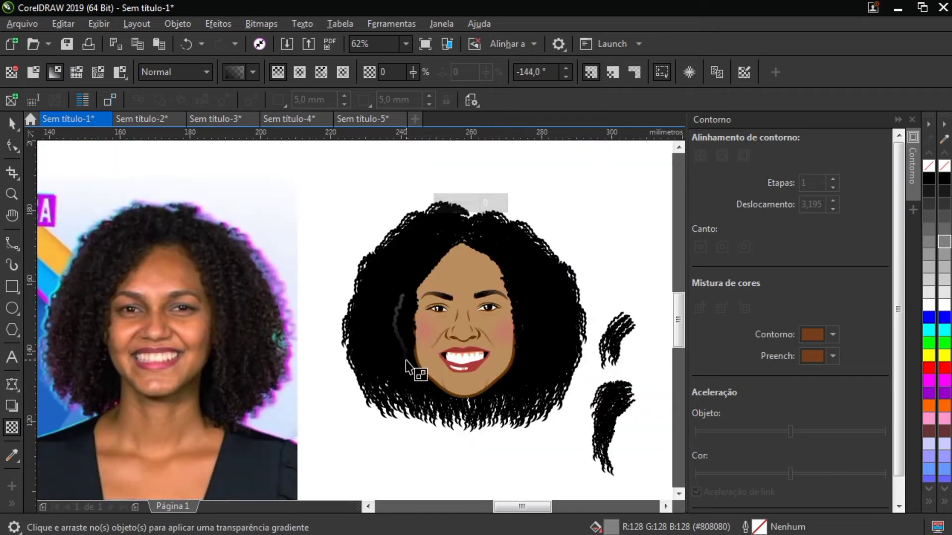
{"action": "scroll", "coordinate": [407, 367], "scroll_direction": "up", "scroll_amount": 3}
- Place several rotated copies of the faded grey strand side by side across the hair left of the face
{"action": "key", "text": "space"}
{"action": "scroll", "coordinate": [374, 322], "scroll_direction": "up", "scroll_amount": 2}
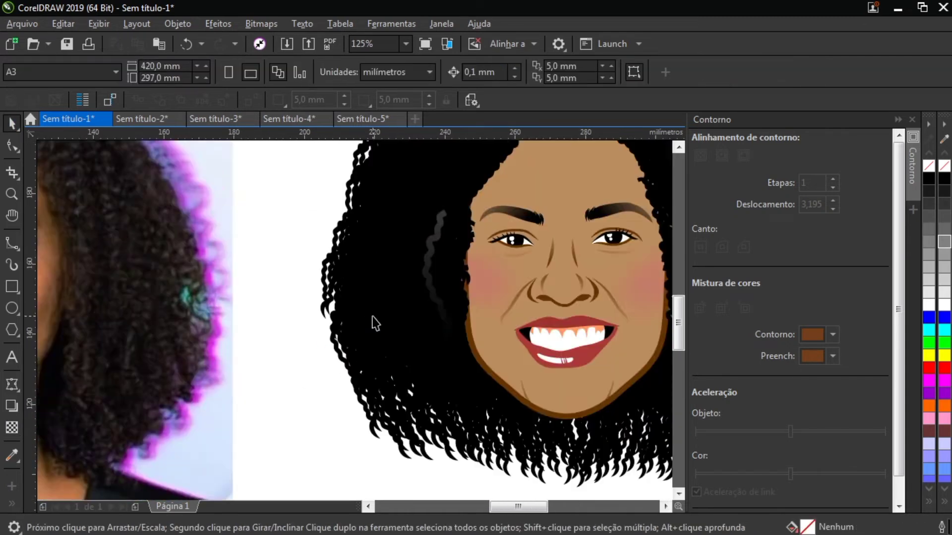
{"action": "scroll", "coordinate": [322, 248], "scroll_direction": "down", "scroll_amount": 3}
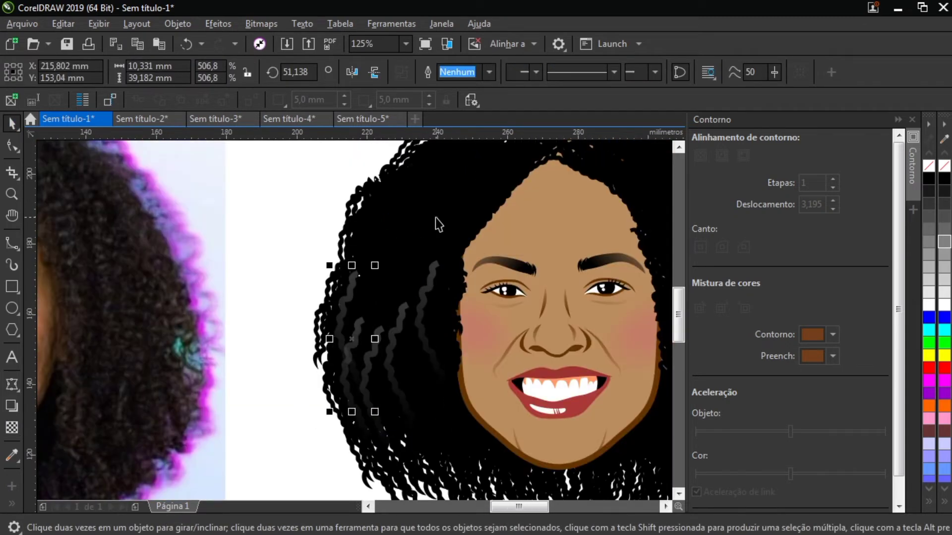
{"action": "scroll", "coordinate": [437, 220], "scroll_direction": "up", "scroll_amount": 3}
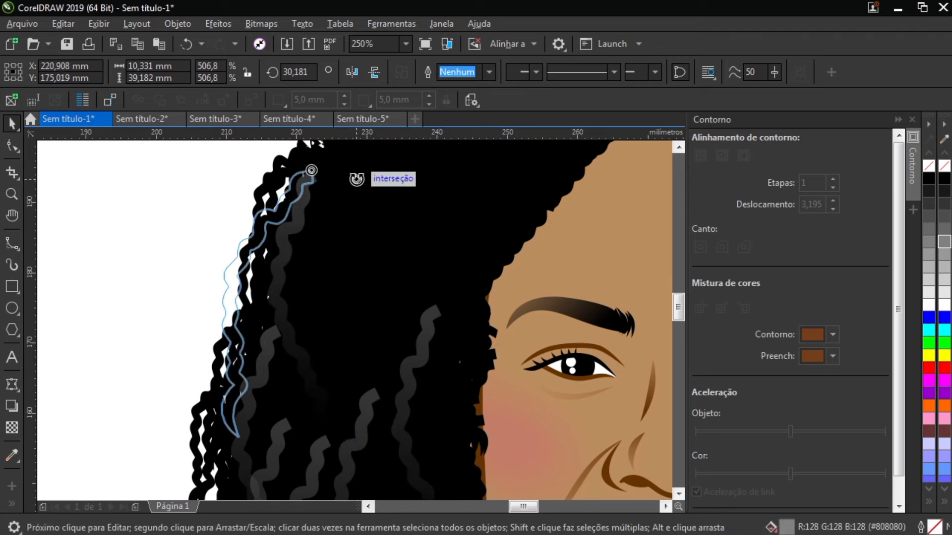
- Reshape the strand copy near the upper left edge of the hair so it bends inward, about 13 × 38 mm
{"action": "left_click", "coordinate": [247, 251]}
{"action": "key", "text": "F10"}
{"action": "key", "text": "space"}
{"action": "left_click", "coordinate": [327, 230]}
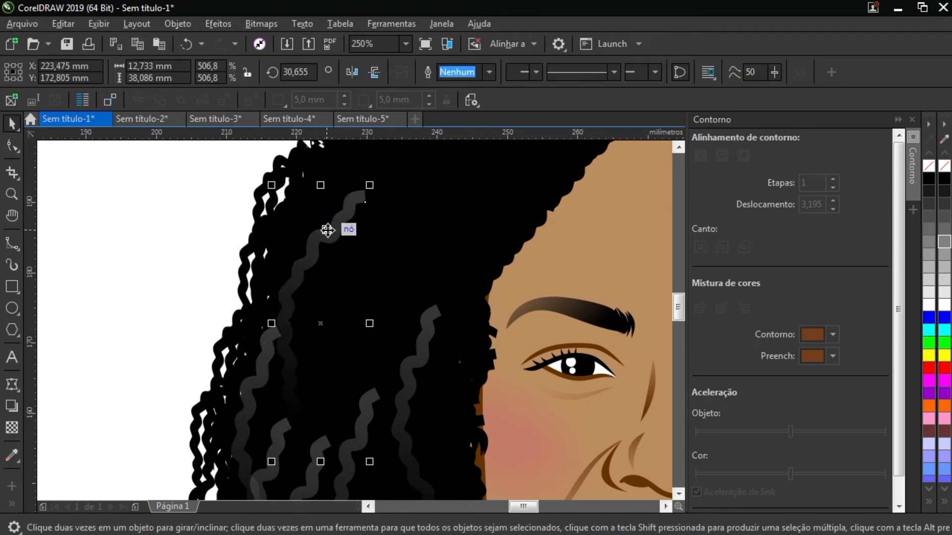
- Copy the bent grey strand toward the left temple and up to the hair beside the central parting
{"action": "left_click_drag", "start_coordinate": [354, 234], "coordinate": [446, 212]}
{"action": "scroll", "coordinate": [307, 297], "scroll_direction": "down", "scroll_amount": 3}
{"action": "scroll", "coordinate": [301, 382], "scroll_direction": "up", "scroll_amount": 2}
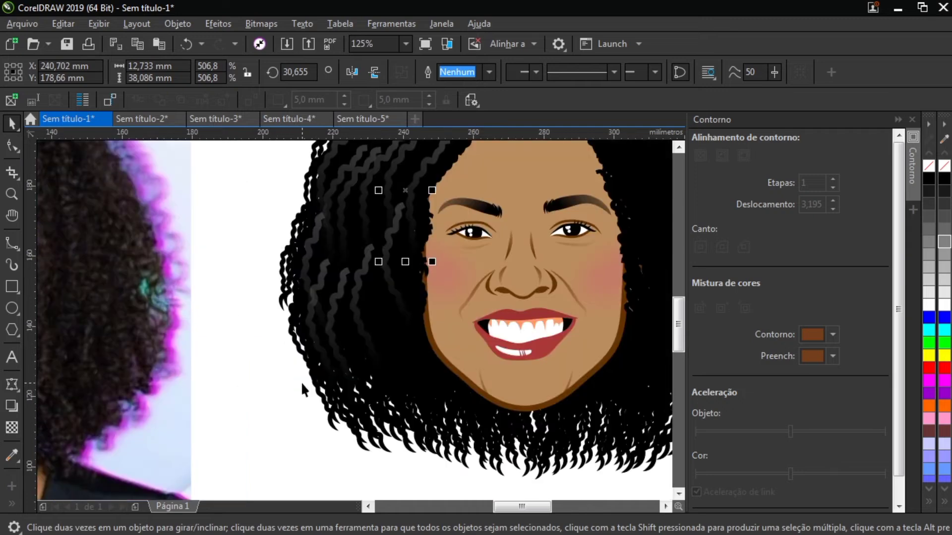
{"action": "left_click", "coordinate": [385, 323]}
{"action": "left_click_drag", "start_coordinate": [392, 322], "coordinate": [405, 336]}
{"action": "scroll", "coordinate": [406, 336], "scroll_direction": "down", "scroll_amount": 2}
{"action": "scroll", "coordinate": [441, 258], "scroll_direction": "up", "scroll_amount": 2}
{"action": "left_click", "coordinate": [441, 258]}
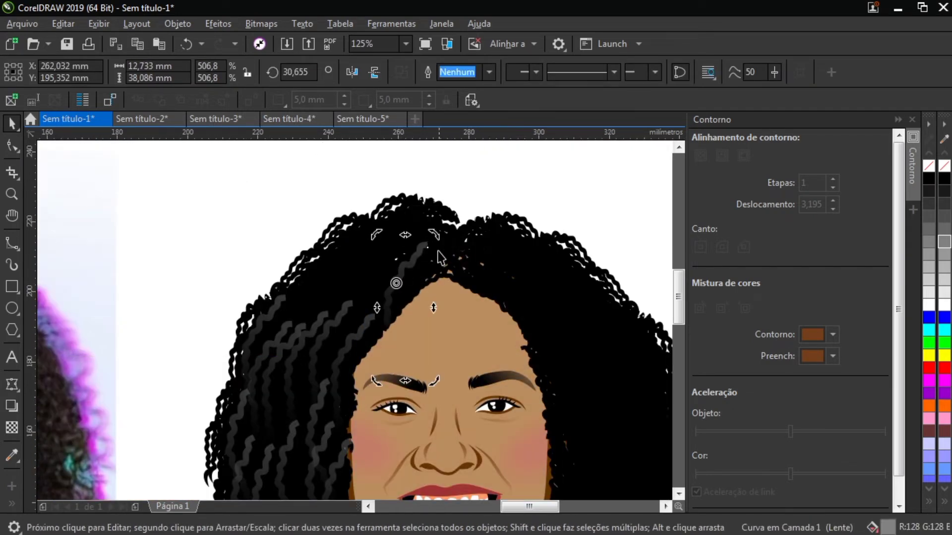
- Spread more strand copies over the upper left crown and fill the gap beside the left cheek
{"action": "left_click_drag", "start_coordinate": [412, 270], "coordinate": [381, 263]}
{"action": "scroll", "coordinate": [382, 272], "scroll_direction": "down", "scroll_amount": 2}
{"action": "scroll", "coordinate": [393, 264], "scroll_direction": "up", "scroll_amount": 2}
{"action": "scroll", "coordinate": [367, 297], "scroll_direction": "down", "scroll_amount": 1}
{"action": "scroll", "coordinate": [335, 343], "scroll_direction": "up", "scroll_amount": 1}
{"action": "left_click", "coordinate": [382, 433]}
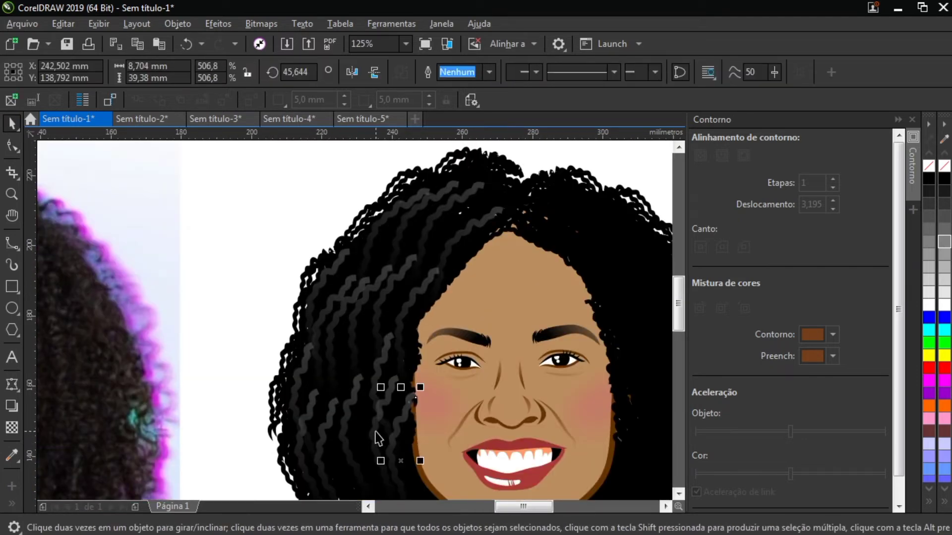
- Select a spread of grey strands on the left hair and place a horizontally mirrored copy on the right hair
{"action": "left_click", "coordinate": [308, 439], "text": "shift"}
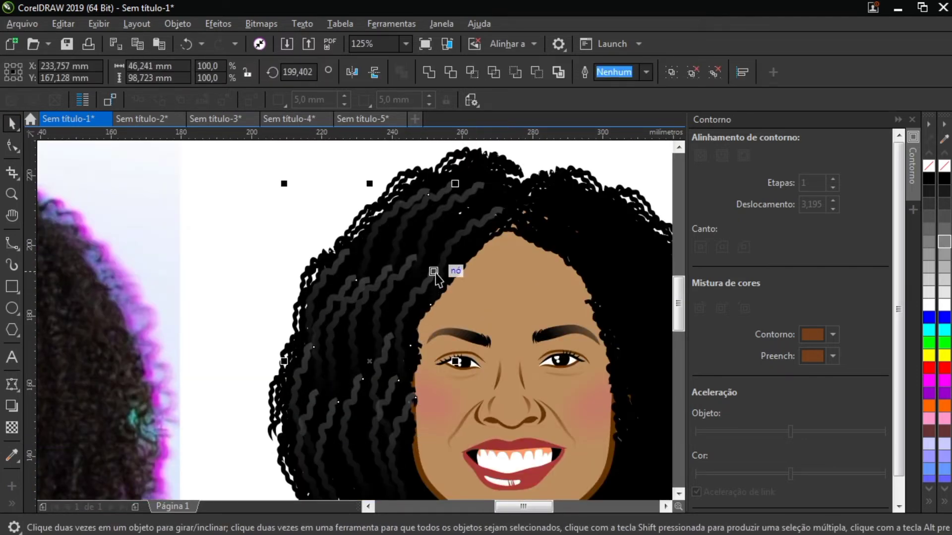
{"action": "scroll", "coordinate": [435, 278], "scroll_direction": "down", "scroll_amount": 1}
{"action": "left_click_drag", "start_coordinate": [322, 255], "coordinate": [516, 257]}
{"action": "scroll", "coordinate": [515, 256], "scroll_direction": "up", "scroll_amount": 1}
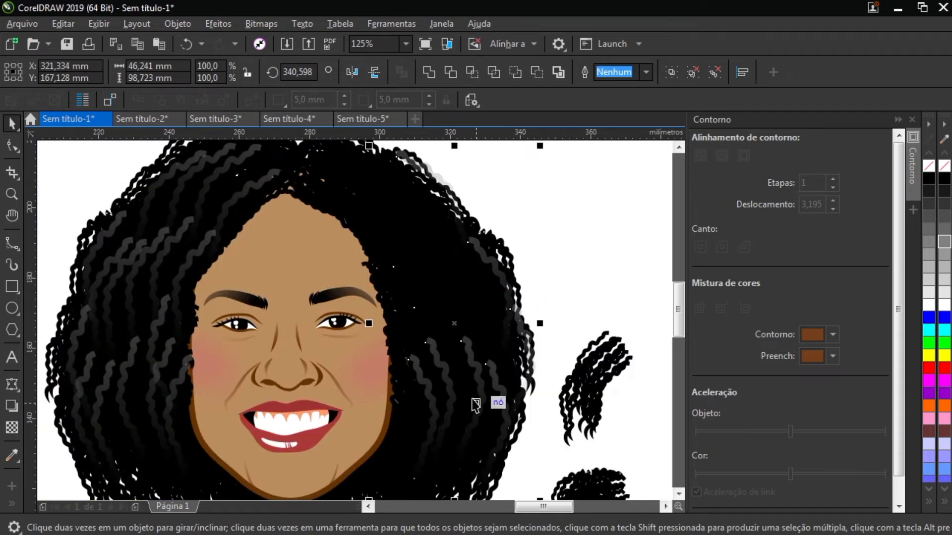
{"action": "key", "text": "Escape"}
- Mirror copies of the remaining temple and crown strands from the left hair onto the right hair
{"action": "left_click", "coordinate": [192, 266]}
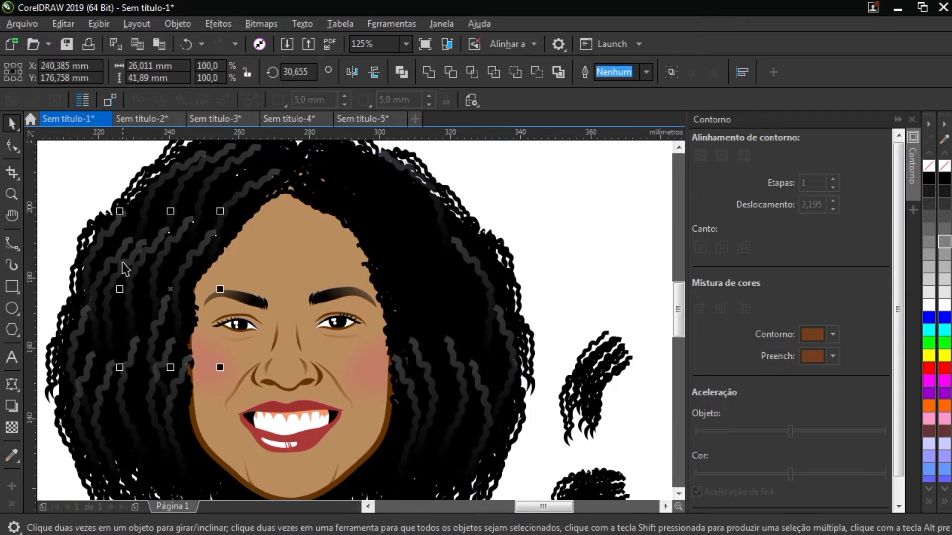
{"action": "left_click_drag", "start_coordinate": [146, 292], "coordinate": [461, 276]}
{"action": "left_click", "coordinate": [233, 211]}
{"action": "left_click", "coordinate": [157, 196], "text": "shift"}
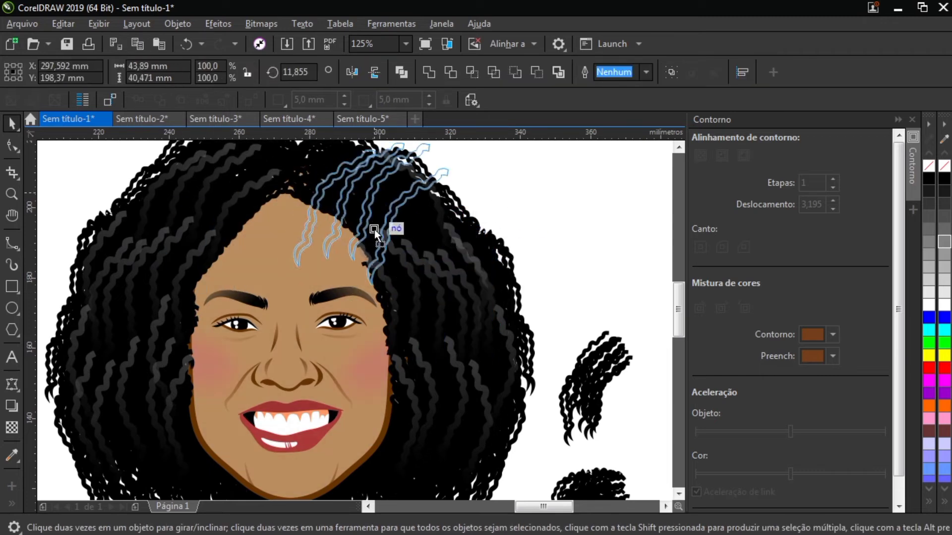
{"action": "left_click_drag", "start_coordinate": [375, 233], "coordinate": [375, 233]}
{"action": "scroll", "coordinate": [375, 233], "scroll_direction": "down", "scroll_amount": 4}
- Place a mirrored copy of the grey strand beside the left cheek next to the right cheek
{"action": "left_click", "coordinate": [415, 461]}
{"action": "scroll", "coordinate": [301, 324], "scroll_direction": "up", "scroll_amount": 5}
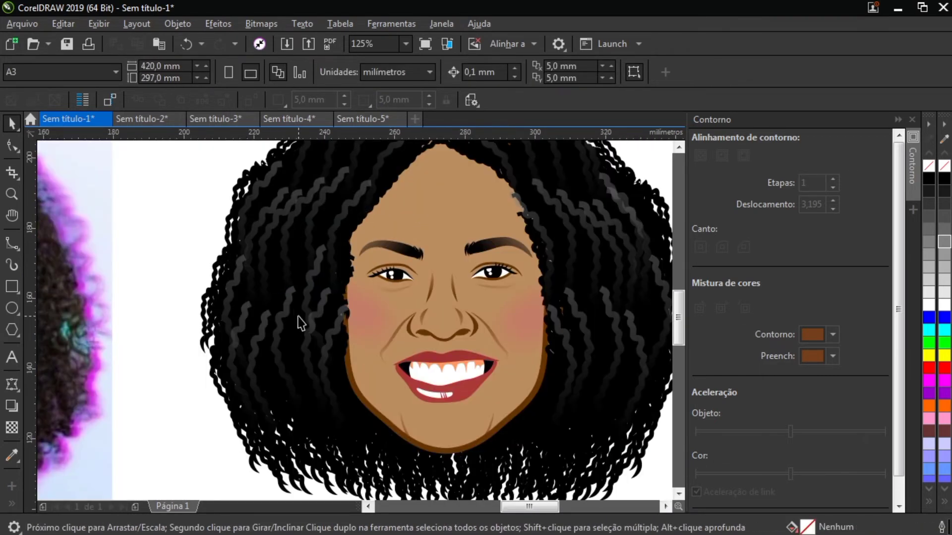
{"action": "double_click", "coordinate": [347, 308]}
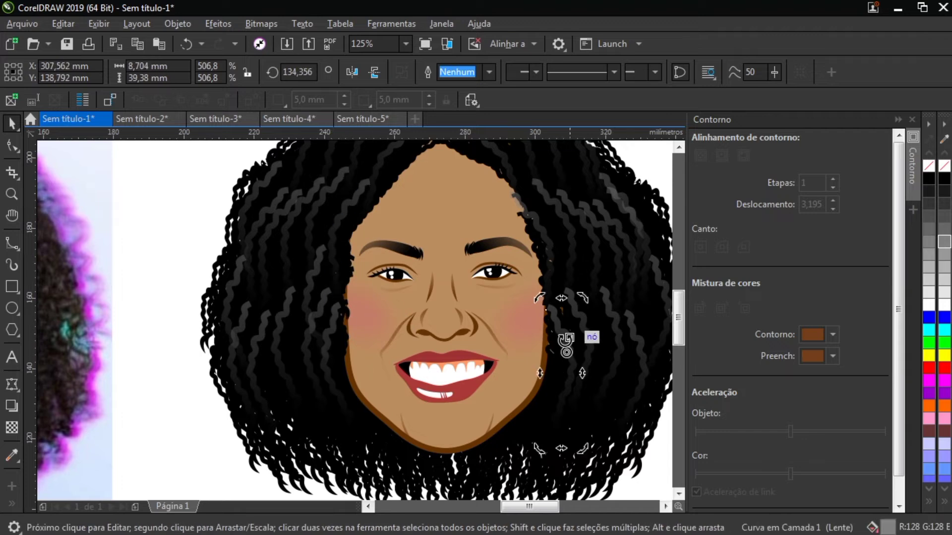
{"action": "key", "text": "Escape"}
- Draw a closed B-Spline outline of the neck and shoulders from the mouth to below the hair, about 61 × 50 mm
{"action": "scroll", "coordinate": [261, 263], "scroll_direction": "down", "scroll_amount": 4}
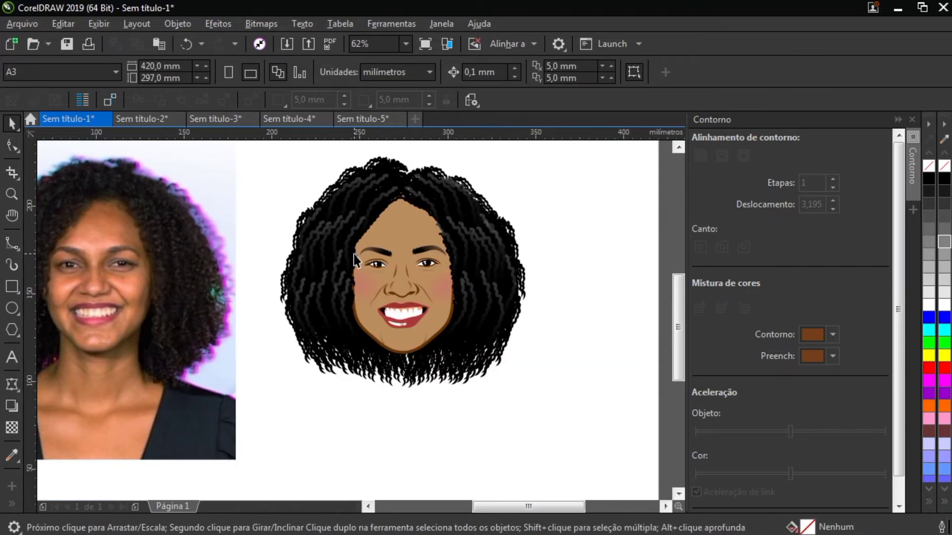
{"action": "scroll", "coordinate": [353, 254], "scroll_direction": "up", "scroll_amount": 4}
{"action": "scroll", "coordinate": [230, 297], "scroll_direction": "down", "scroll_amount": 3}
{"action": "left_click", "coordinate": [12, 243]}
{"action": "left_click", "coordinate": [70, 308]}
{"action": "scroll", "coordinate": [318, 293], "scroll_direction": "down", "scroll_amount": 2}
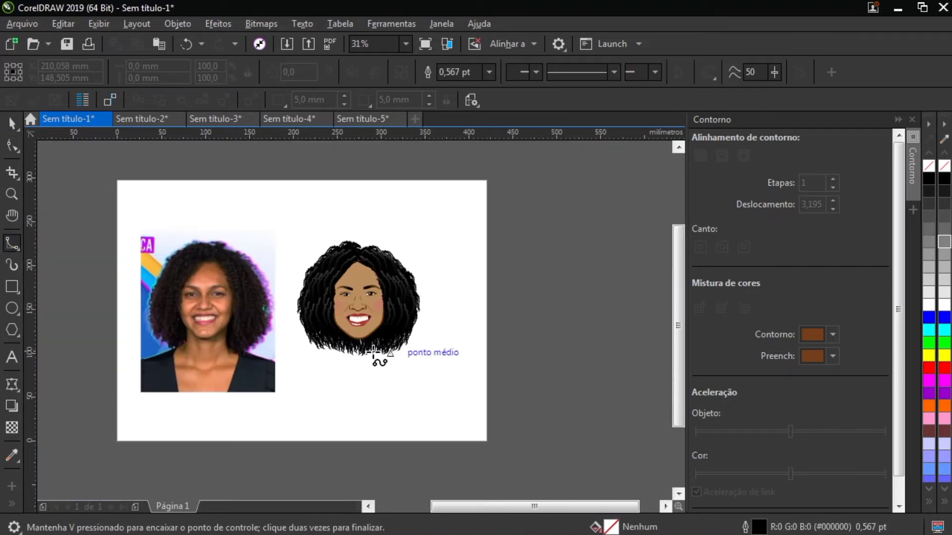
{"action": "scroll", "coordinate": [302, 251], "scroll_direction": "up", "scroll_amount": 5}
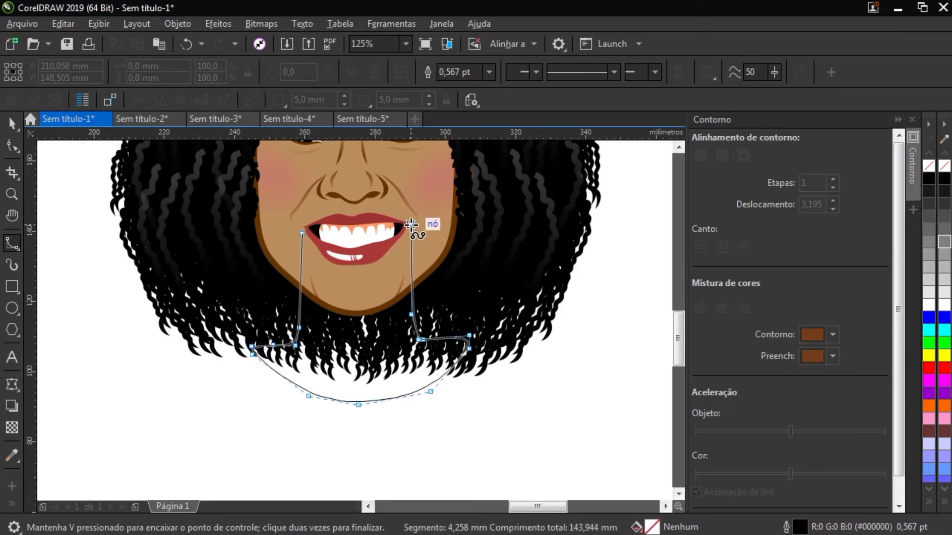
{"action": "left_click", "coordinate": [411, 225]}
- Fill the neck shape with the skin colour #BC8D5F sampled from the face
{"action": "key", "text": "i"}
{"action": "left_click", "coordinate": [352, 289]}
{"action": "left_click", "coordinate": [355, 308]}
{"action": "left_click", "coordinate": [17, 129]}
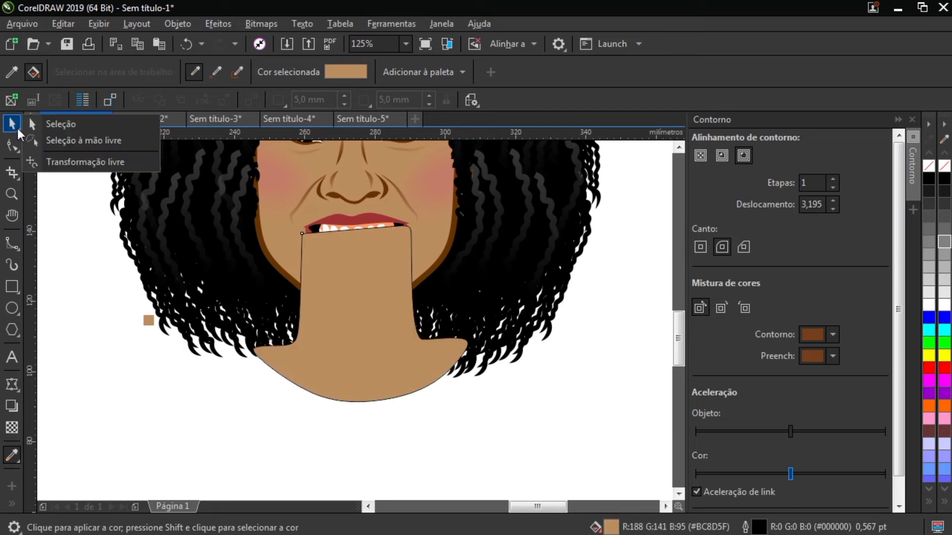
{"action": "left_click", "coordinate": [11, 124]}
- Add a one-step brown outside contour with a 1.695 mm offset around the neck
{"action": "scroll", "coordinate": [809, 440], "scroll_direction": "down", "scroll_amount": 1}
{"action": "left_click", "coordinate": [813, 182]}
{"action": "key", "text": "Return"}
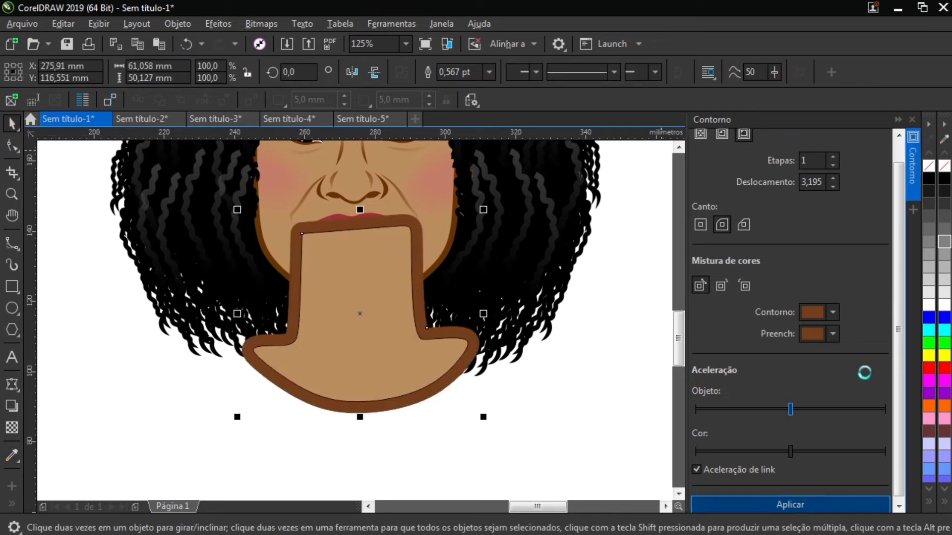
- Reorder the neck and its contour so they sit behind the face
{"action": "left_click", "coordinate": [175, 25]}
{"action": "left_click", "coordinate": [443, 263]}
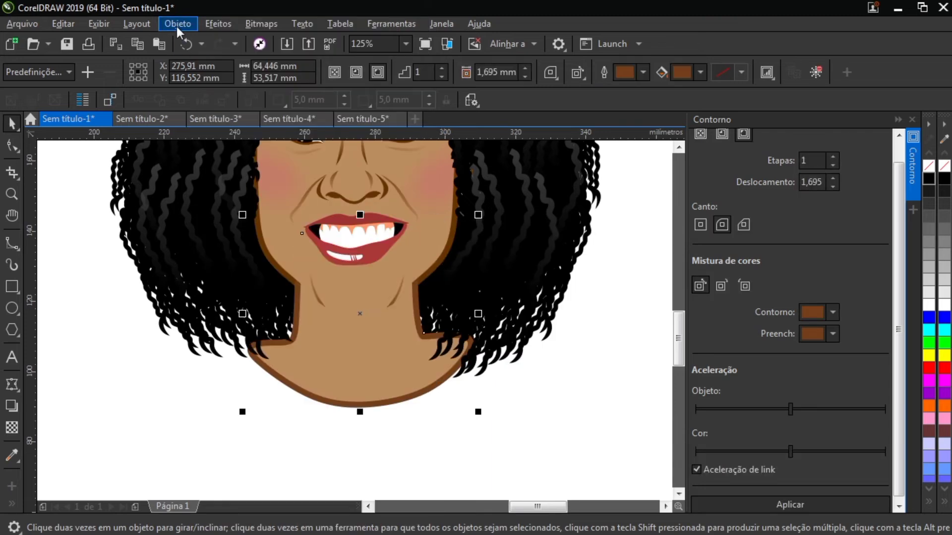
{"action": "left_click", "coordinate": [177, 28]}
{"action": "left_click", "coordinate": [464, 264]}
{"action": "scroll", "coordinate": [446, 248], "scroll_direction": "up", "scroll_amount": 3}
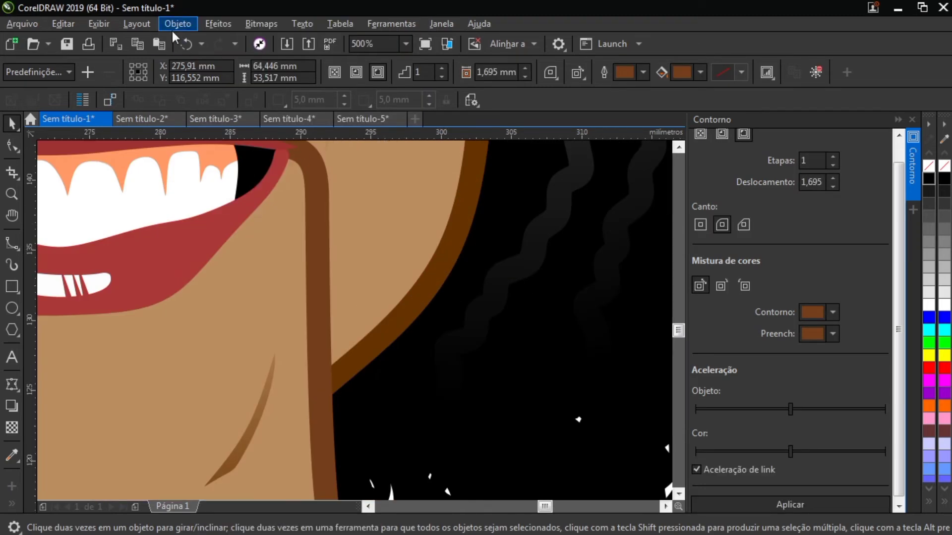
{"action": "left_click", "coordinate": [177, 24]}
{"action": "left_click", "coordinate": [496, 361]}
{"action": "left_click", "coordinate": [388, 330]}
{"action": "scroll", "coordinate": [397, 333], "scroll_direction": "down", "scroll_amount": 4}
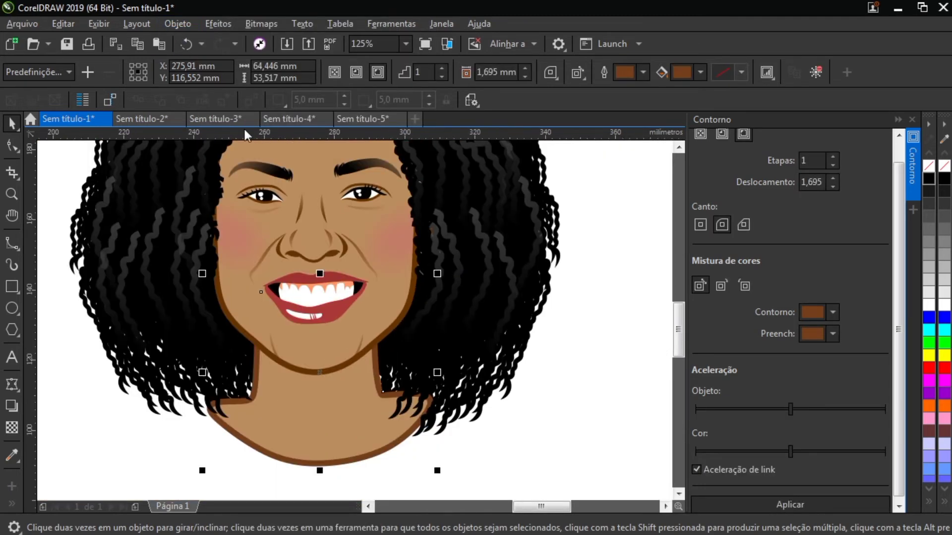
- Break the neck contour apart and recolour it with the dark brown sampled from the face outline
{"action": "left_click", "coordinate": [178, 23]}
{"action": "left_click", "coordinate": [127, 408]}
{"action": "key", "text": "i"}
{"action": "scroll", "coordinate": [281, 352], "scroll_direction": "up", "scroll_amount": 3}
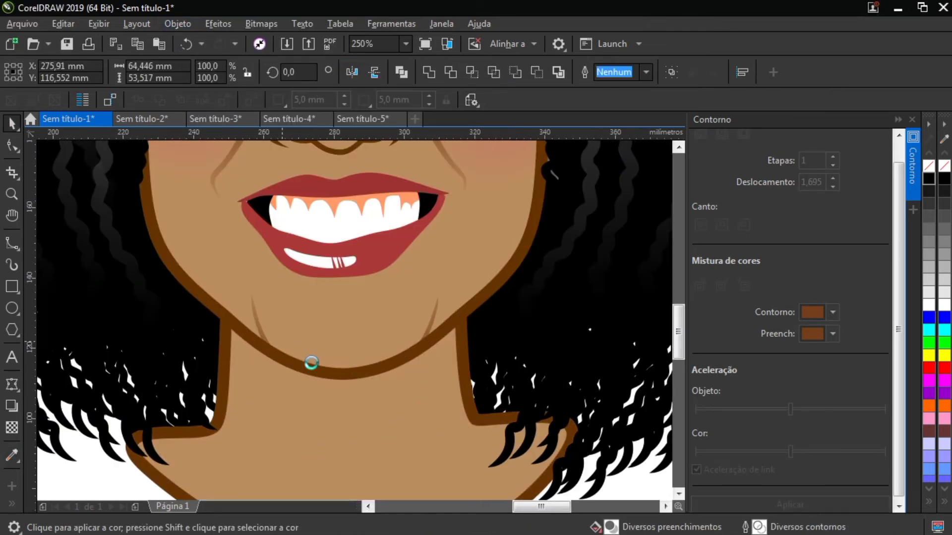
{"action": "key", "text": "space"}
{"action": "scroll", "coordinate": [311, 363], "scroll_direction": "down", "scroll_amount": 8}
{"action": "scroll", "coordinate": [418, 281], "scroll_direction": "up", "scroll_amount": 2}
- Draw a closed B-Spline curve just inside the right edge of the face, looping out around the head
{"action": "left_click", "coordinate": [12, 243]}
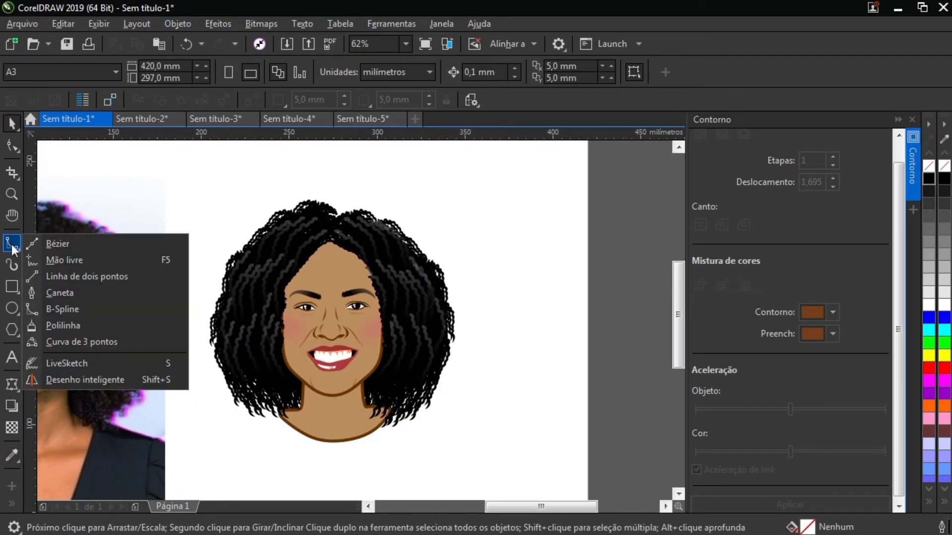
{"action": "left_click", "coordinate": [65, 310]}
{"action": "scroll", "coordinate": [284, 275], "scroll_direction": "up", "scroll_amount": 2}
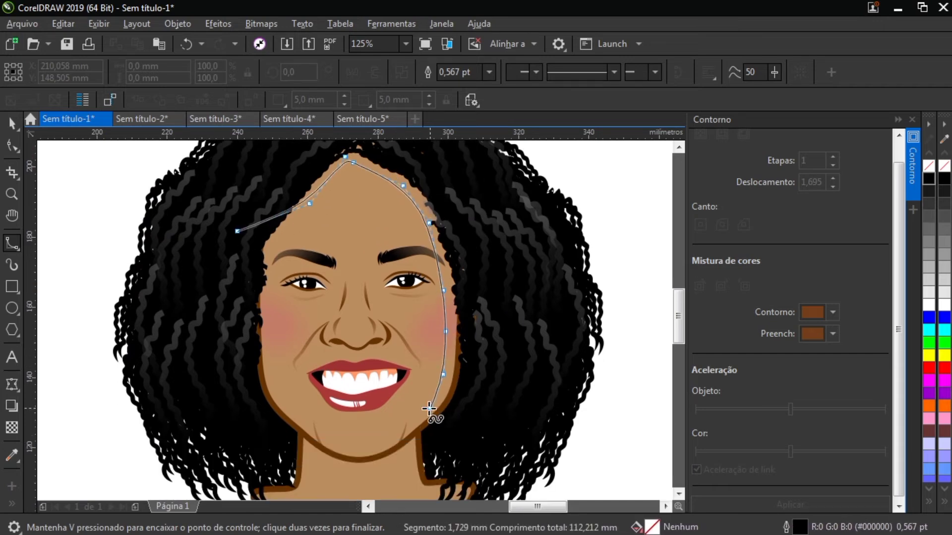
{"action": "left_click_drag", "start_coordinate": [425, 415], "coordinate": [457, 96]}
{"action": "left_click", "coordinate": [223, 319]}
{"action": "key", "text": "space"}
- Create a crescent shadow along the right edge of the face, filled dark brown #663300 and made transparent
{"action": "left_click", "coordinate": [789, 505]}
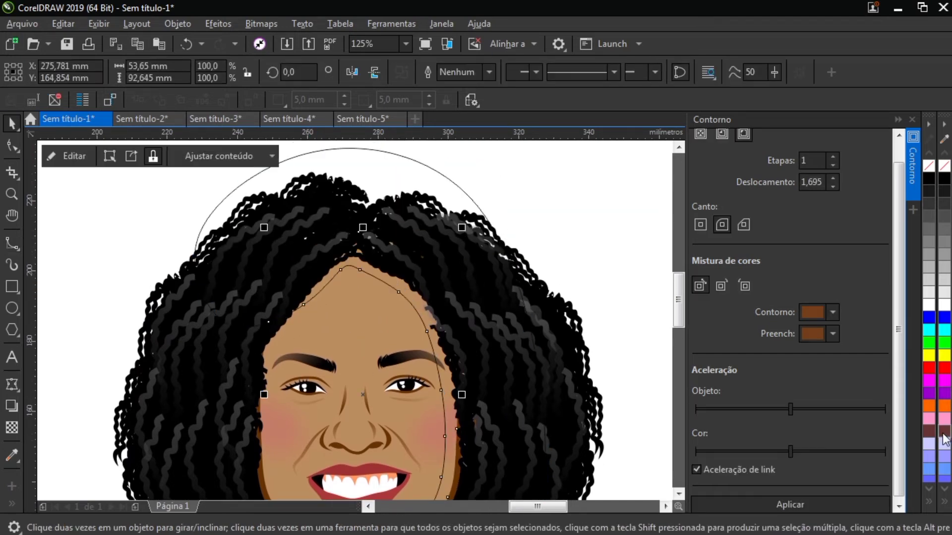
{"action": "key", "text": "Escape"}
{"action": "left_click", "coordinate": [12, 455]}
{"action": "scroll", "coordinate": [450, 256], "scroll_direction": "up", "scroll_amount": 5}
{"action": "left_click", "coordinate": [12, 428]}
{"action": "left_click", "coordinate": [244, 418]}
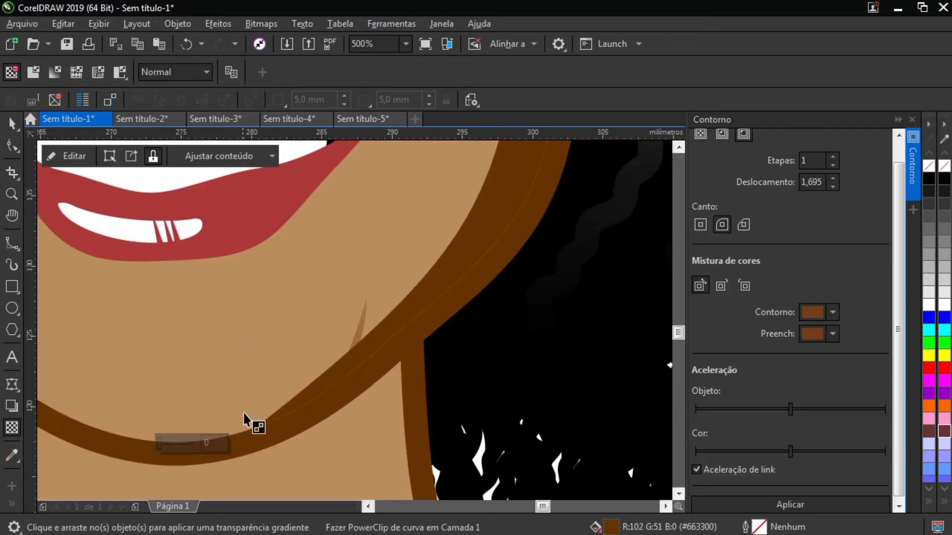
{"action": "key", "text": "space"}
{"action": "scroll", "coordinate": [357, 342], "scroll_direction": "down", "scroll_amount": 8}
{"action": "key", "text": "Escape"}
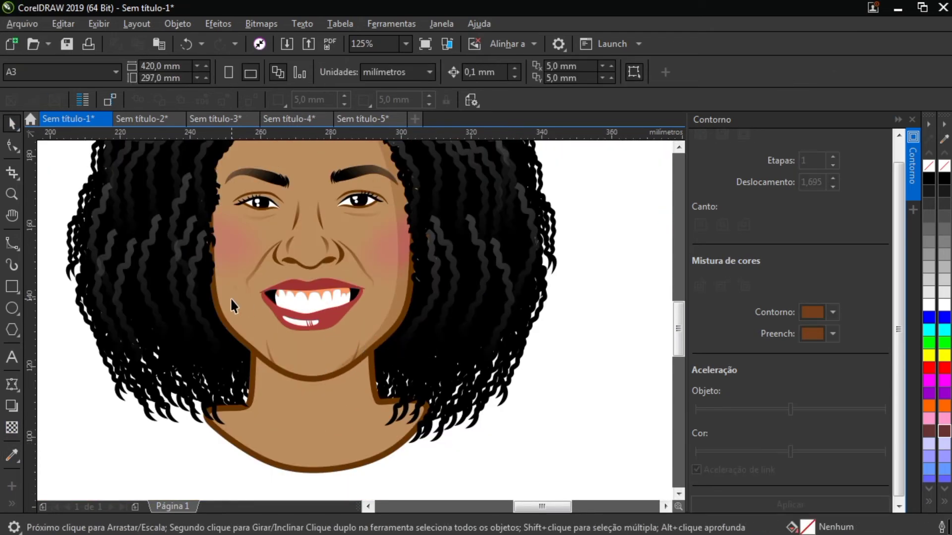
- Set a copy of the face shape aside to the right and trim it to a thin crescent of its left edge
{"action": "left_click_drag", "start_coordinate": [231, 304], "coordinate": [511, 255]}
{"action": "scroll", "coordinate": [527, 293], "scroll_direction": "up", "scroll_amount": 3}
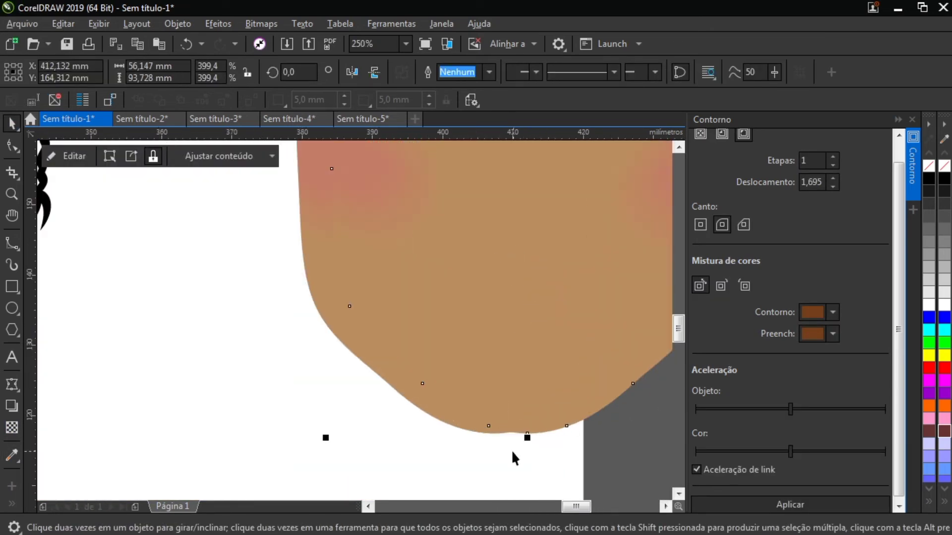
{"action": "scroll", "coordinate": [520, 240], "scroll_direction": "down", "scroll_amount": 3}
{"action": "scroll", "coordinate": [561, 290], "scroll_direction": "left", "scroll_amount": 3}
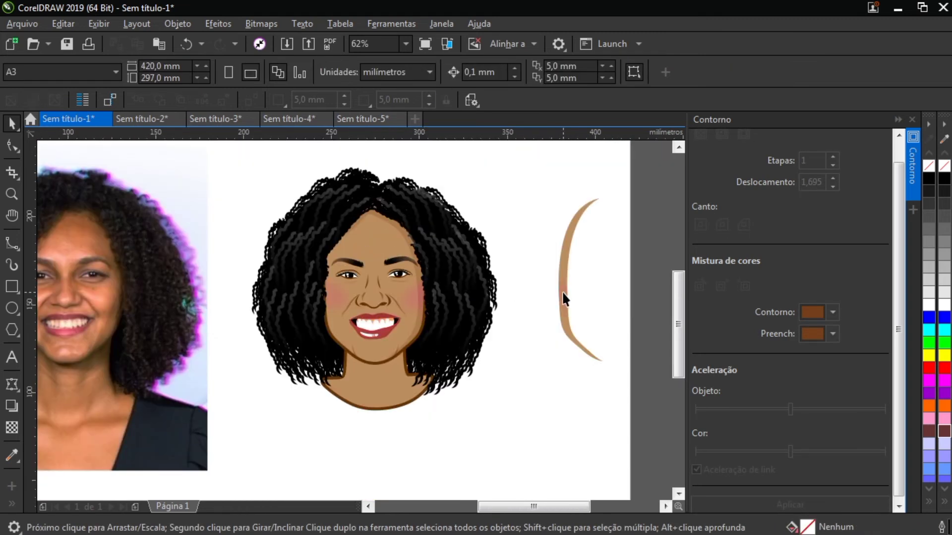
- Move the thin crescent, about 21 × 90 mm, onto the left edge of the caricature's face
{"action": "left_click_drag", "start_coordinate": [561, 291], "coordinate": [310, 316]}
{"action": "scroll", "coordinate": [317, 352], "scroll_direction": "up", "scroll_amount": 4}
{"action": "scroll", "coordinate": [295, 283], "scroll_direction": "down", "scroll_amount": 2}
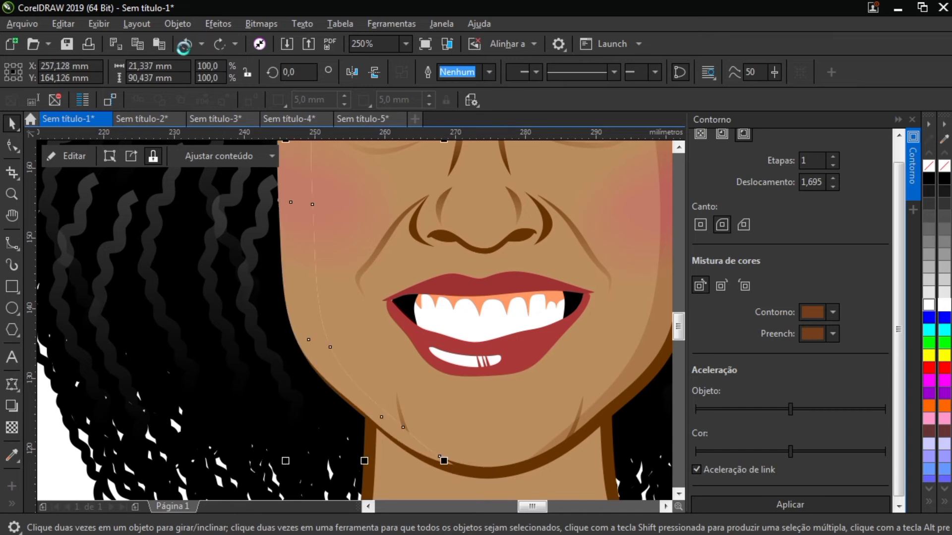
- Turn the left crescent into a highlight with a white fill and uniform transparency
{"action": "left_click", "coordinate": [12, 428]}
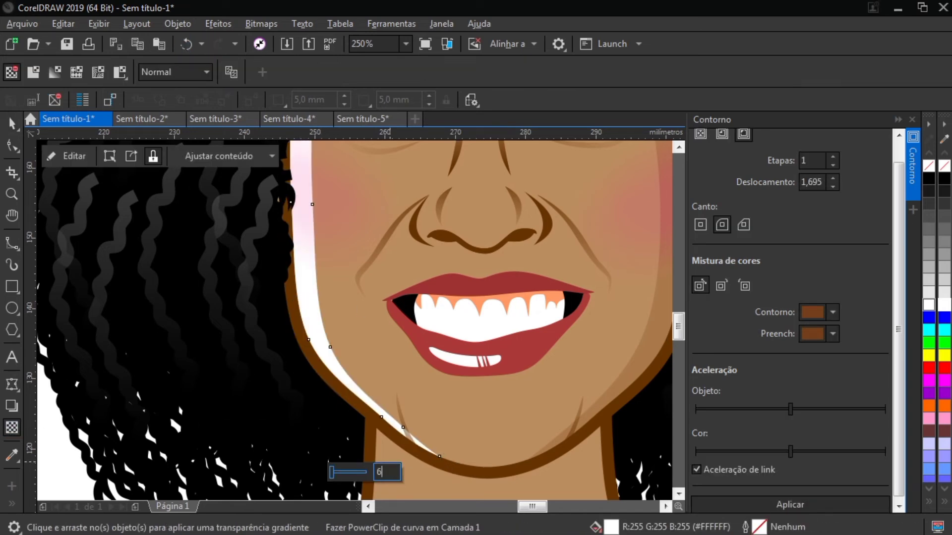
{"action": "type", "text": "6"}
{"action": "key", "text": "Return"}
{"action": "key", "text": "space"}
{"action": "key", "text": "F3"}
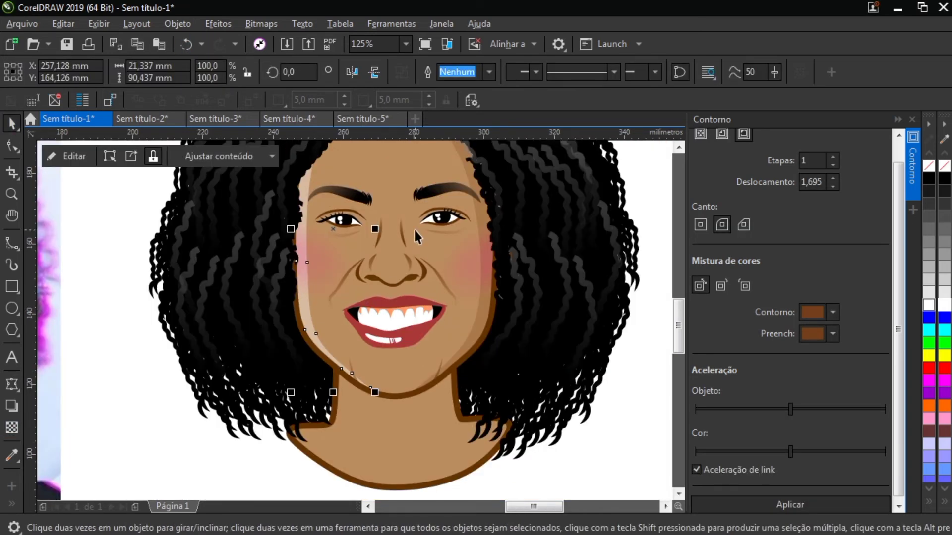
- Draw a closed B-Spline shape around the left eye, from below the eyebrow to under the lower lid
{"action": "left_click", "coordinate": [12, 243]}
{"action": "scroll", "coordinate": [418, 270], "scroll_direction": "up", "scroll_amount": 5}
{"action": "scroll", "coordinate": [435, 240], "scroll_direction": "down", "scroll_amount": 8}
{"action": "scroll", "coordinate": [435, 240], "scroll_direction": "up", "scroll_amount": 5}
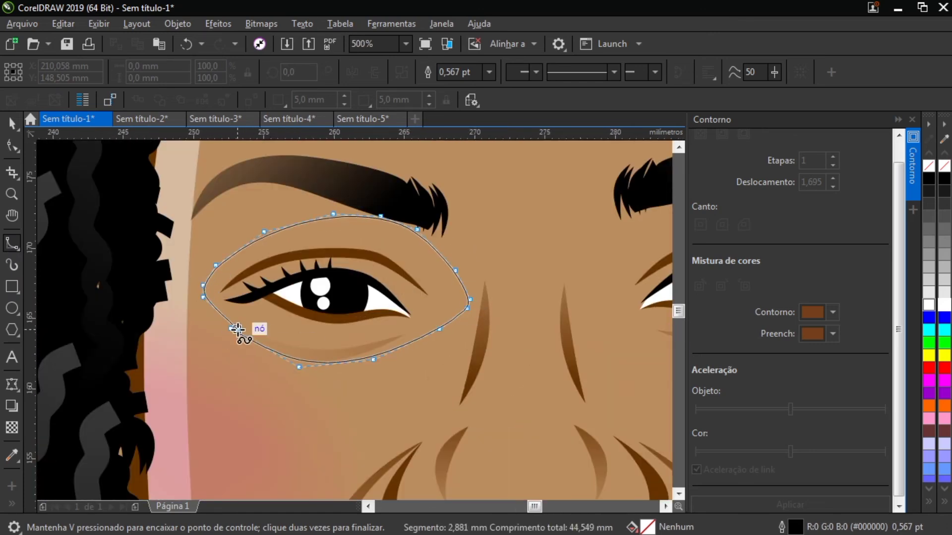
{"action": "left_click", "coordinate": [237, 330]}
- Fill the shape around the left eye with the dark brown #663300 sampled from the face and remove its outline
{"action": "key", "text": "i"}
{"action": "left_click", "coordinate": [410, 452]}
{"action": "left_click", "coordinate": [332, 307]}
{"action": "key", "text": "space"}
- Apply a linear gradient transparency to the brown eye shape so it forms soft shading around the left eye
{"action": "left_click", "coordinate": [12, 427]}
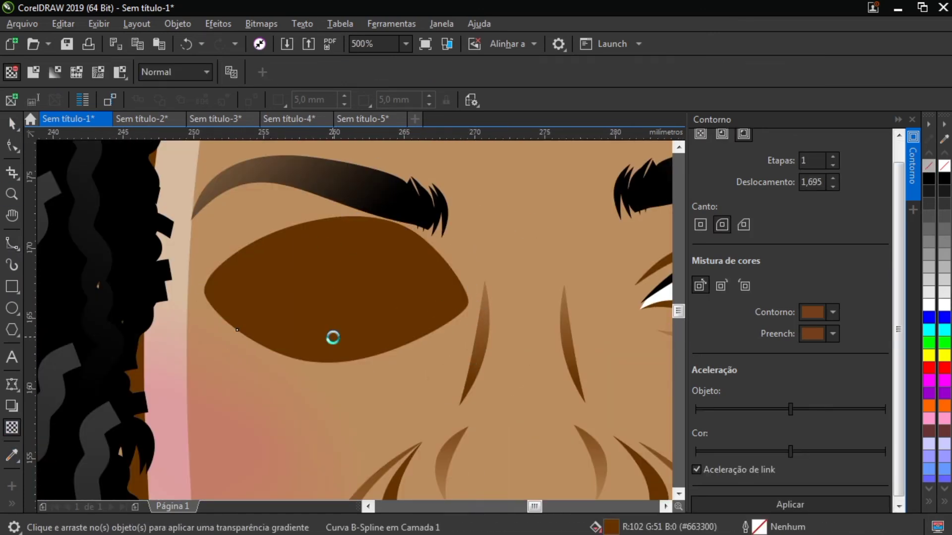
{"action": "left_click_drag", "start_coordinate": [333, 338], "coordinate": [382, 180]}
{"action": "scroll", "coordinate": [382, 180], "scroll_direction": "down", "scroll_amount": 2}
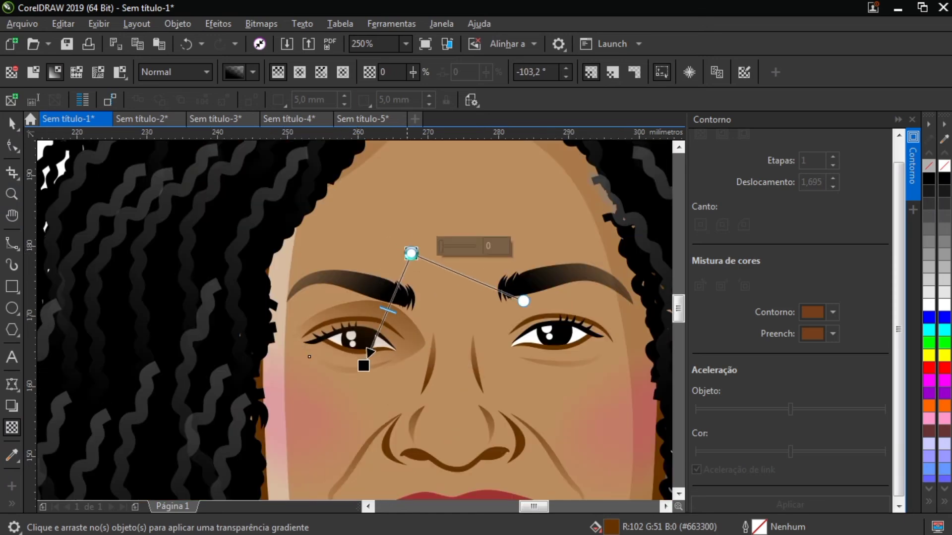
- Place a horizontally mirrored copy of the brown eye shading around the right eye, nudged slightly up toward the inner brow
{"action": "key", "text": "space"}
{"action": "scroll", "coordinate": [311, 233], "scroll_direction": "down", "scroll_amount": 2}
{"action": "scroll", "coordinate": [422, 265], "scroll_direction": "up", "scroll_amount": 4}
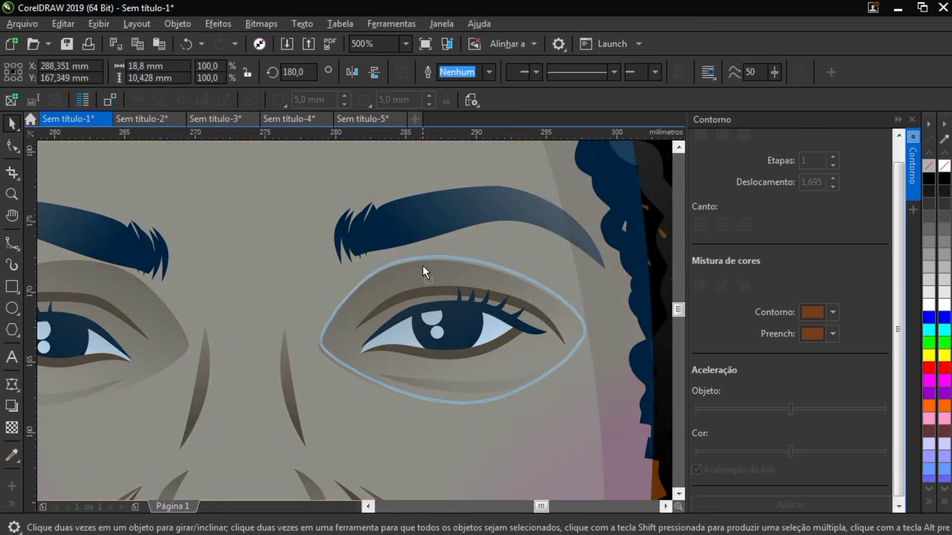
{"action": "left_click_drag", "start_coordinate": [422, 266], "coordinate": [414, 258]}
{"action": "scroll", "coordinate": [472, 222], "scroll_direction": "down", "scroll_amount": 6}
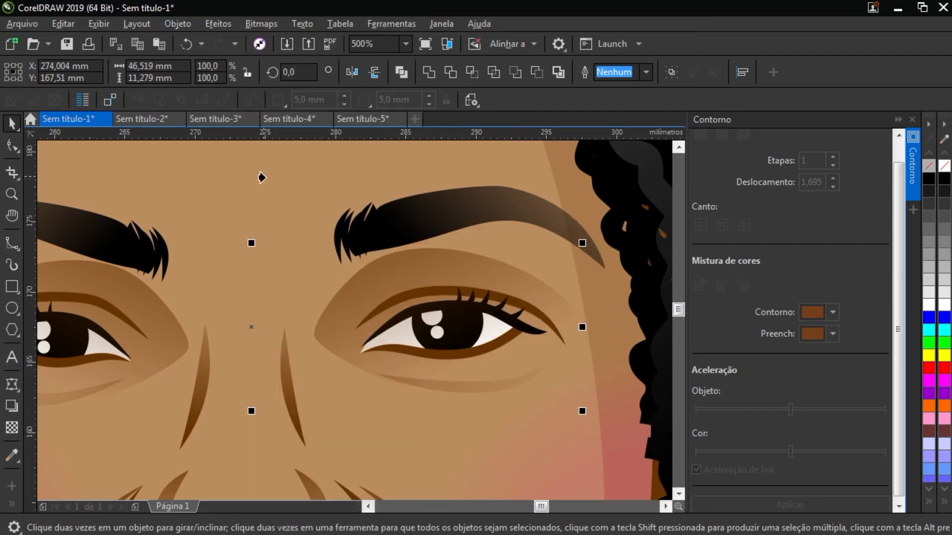
- Draw a closed B-Spline shape around the base of the nose, enclosing both nostrils and reaching up the nose wings
{"action": "scroll", "coordinate": [472, 222], "scroll_direction": "up", "scroll_amount": 2}
{"action": "left_click", "coordinate": [12, 243]}
{"action": "scroll", "coordinate": [309, 327], "scroll_direction": "up", "scroll_amount": 2}
{"action": "scroll", "coordinate": [310, 327], "scroll_direction": "up", "scroll_amount": 2}
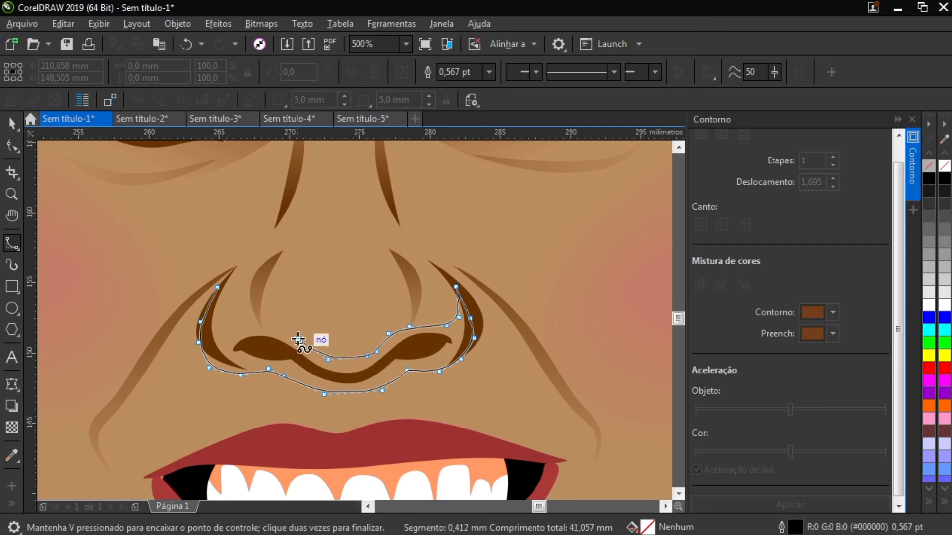
{"action": "left_click", "coordinate": [217, 294]}
{"action": "key", "text": "F10"}
{"action": "scroll", "coordinate": [340, 346], "scroll_direction": "up", "scroll_amount": 2}
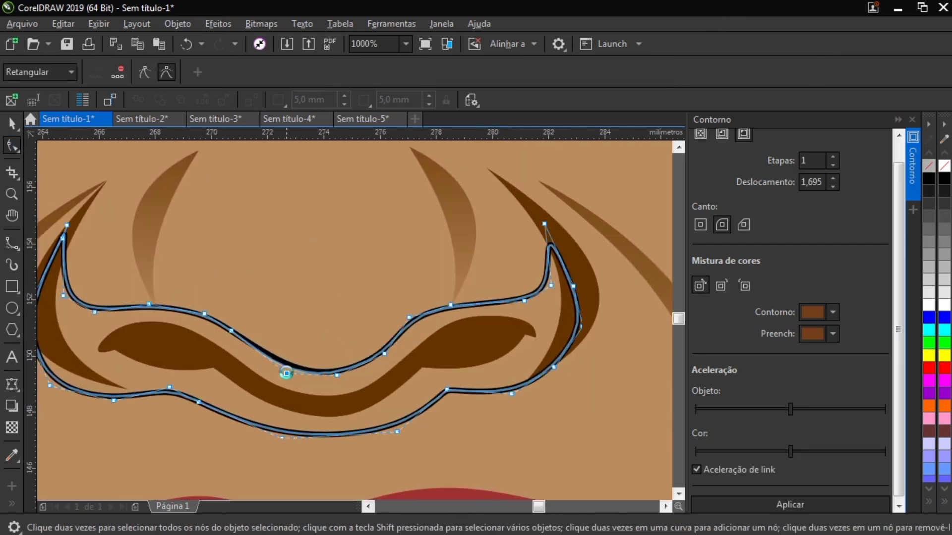
- Fill the nose base shape with the dark brown #663300 sampled from the nostril lines and leave it without outline
{"action": "key", "text": "i"}
{"action": "left_click", "coordinate": [51, 328]}
{"action": "left_click", "coordinate": [74, 334]}
{"action": "key", "text": "space"}
- Apply a vertical linear gradient transparency to the brown nose shape so it forms soft shading under the nose
{"action": "scroll", "coordinate": [251, 347], "scroll_direction": "up", "scroll_amount": 2}
{"action": "scroll", "coordinate": [108, 351], "scroll_direction": "down", "scroll_amount": 4}
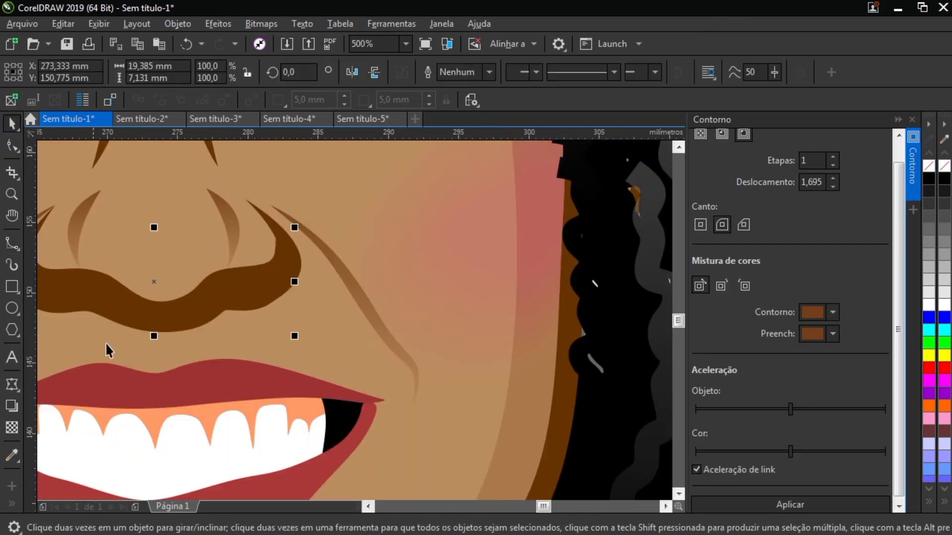
{"action": "key", "text": "t"}
{"action": "left_click_drag", "start_coordinate": [159, 383], "coordinate": [155, 253]}
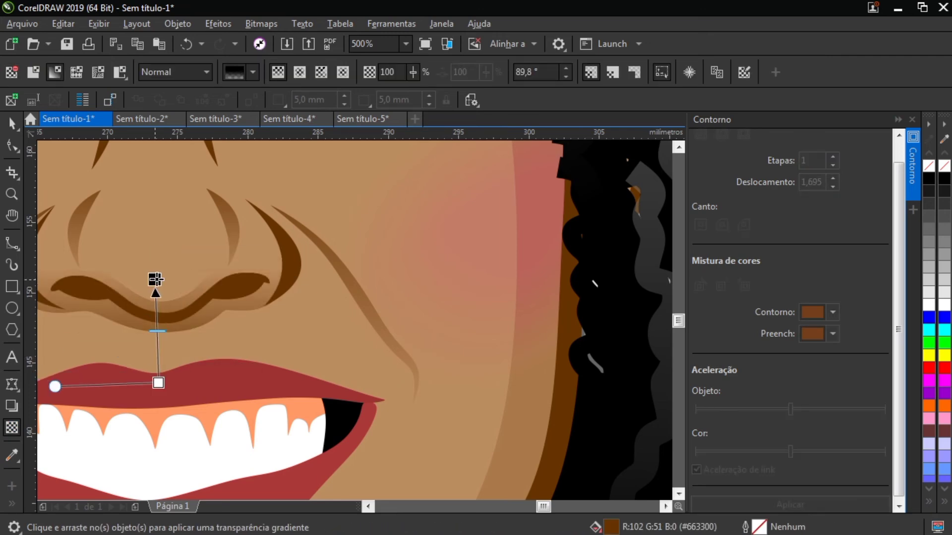
- Draw a closed, narrow B-Spline shape along the left side of the nose bridge, curving around the nose tip
{"action": "scroll", "coordinate": [331, 306], "scroll_direction": "down", "scroll_amount": 4}
{"action": "key", "text": "F5"}
{"action": "scroll", "coordinate": [366, 291], "scroll_direction": "up", "scroll_amount": 4}
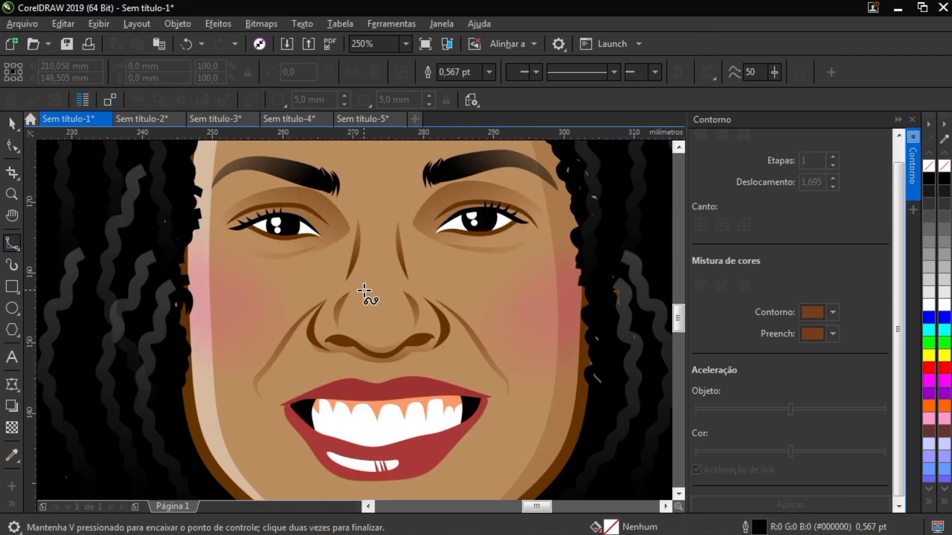
{"action": "left_click", "coordinate": [356, 200]}
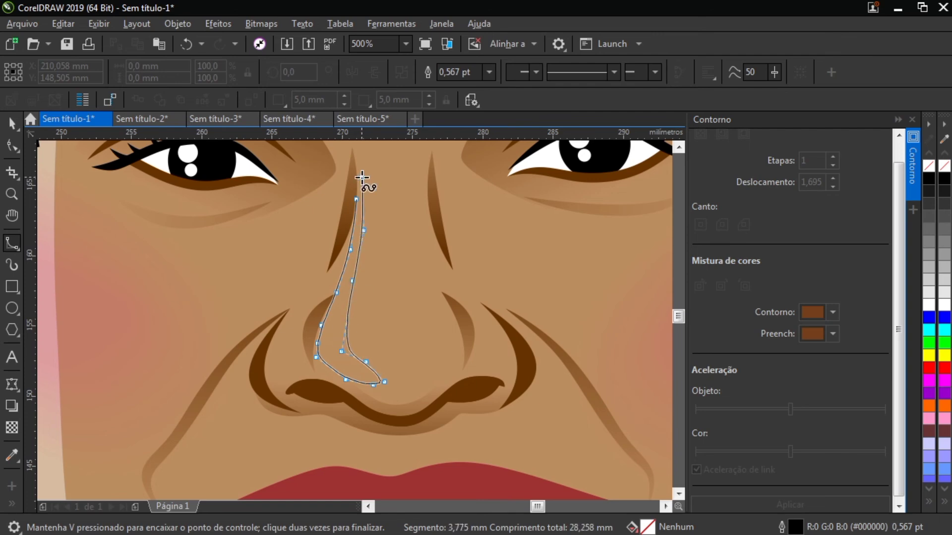
{"action": "double_click", "coordinate": [362, 177]}
- Turn the nose bridge shape into a highlight with a white fill, no outline and uniform transparency of 60
{"action": "key", "text": "t"}
{"action": "left_click_drag", "start_coordinate": [379, 397], "coordinate": [365, 396]}
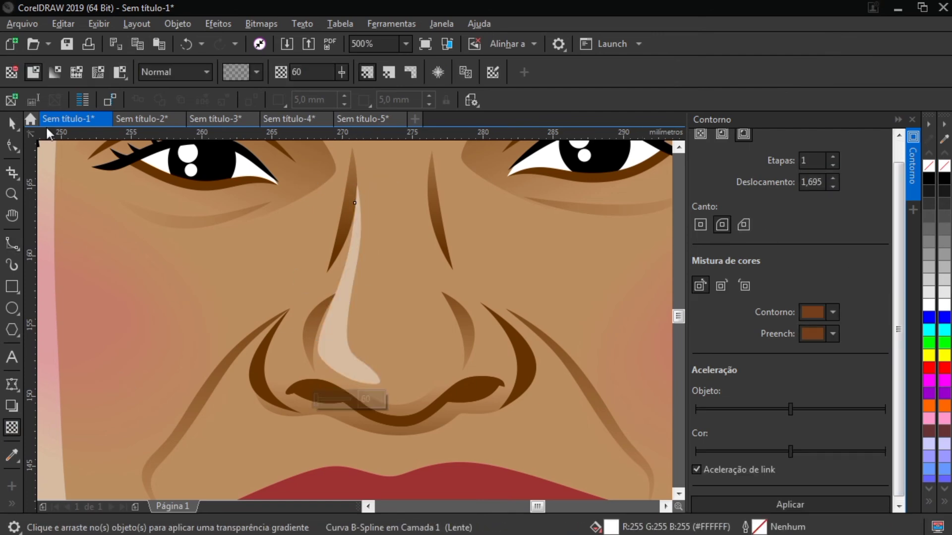
{"action": "scroll", "coordinate": [566, 228], "scroll_direction": "down", "scroll_amount": 5}
{"action": "left_click", "coordinate": [566, 228]}
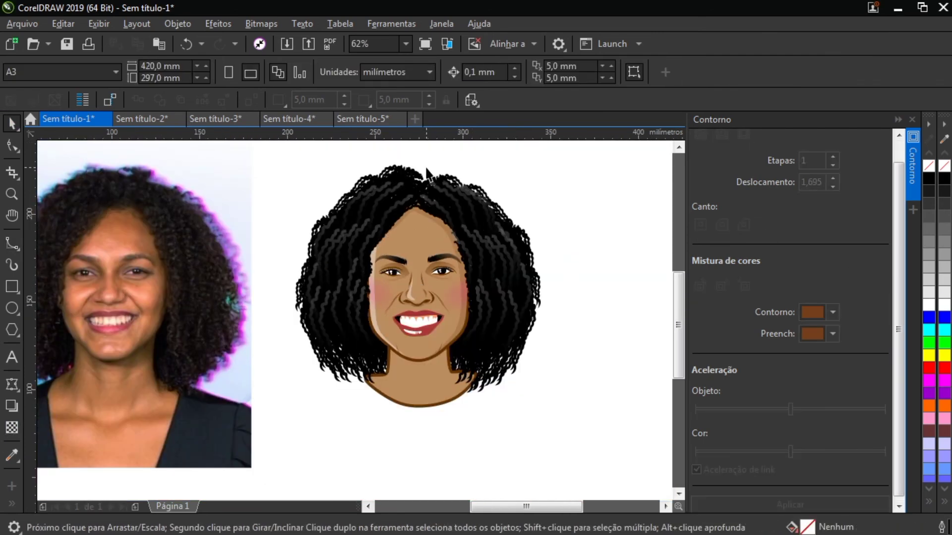
- Examine the top and lower edges of the curly hair around the head
{"action": "scroll", "coordinate": [427, 171], "scroll_direction": "up", "scroll_amount": 2}
{"action": "left_click", "coordinate": [394, 171]}
{"action": "scroll", "coordinate": [349, 215], "scroll_direction": "down", "scroll_amount": 2}
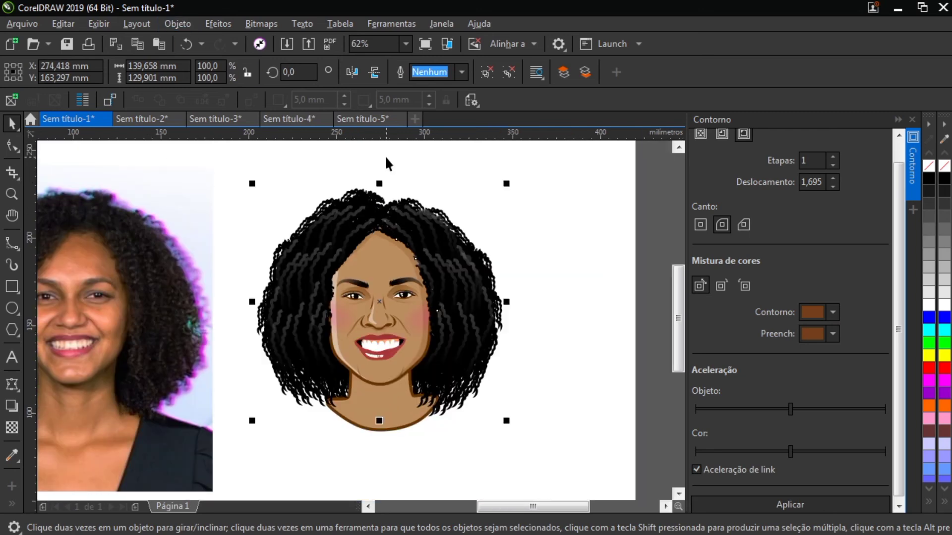
{"action": "left_click", "coordinate": [384, 157]}
{"action": "scroll", "coordinate": [365, 189], "scroll_direction": "up", "scroll_amount": 2}
{"action": "scroll", "coordinate": [355, 199], "scroll_direction": "down", "scroll_amount": 2}
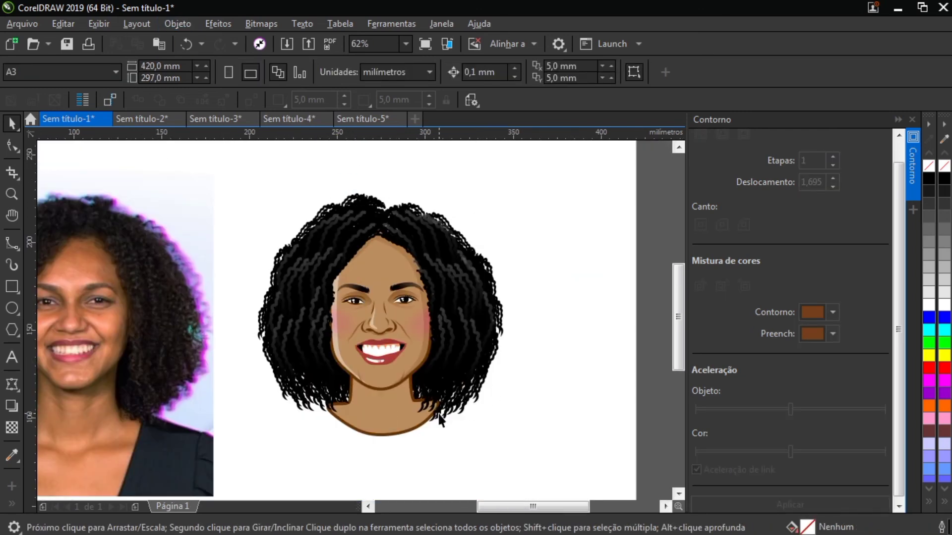
{"action": "mouse_move", "coordinate": [442, 418]}
{"action": "left_mouse_down"}
{"action": "mouse_move", "coordinate": [536, 354]}
{"action": "mouse_move", "coordinate": [441, 418]}
{"action": "left_mouse_up"}
{"action": "left_click", "coordinate": [307, 406]}
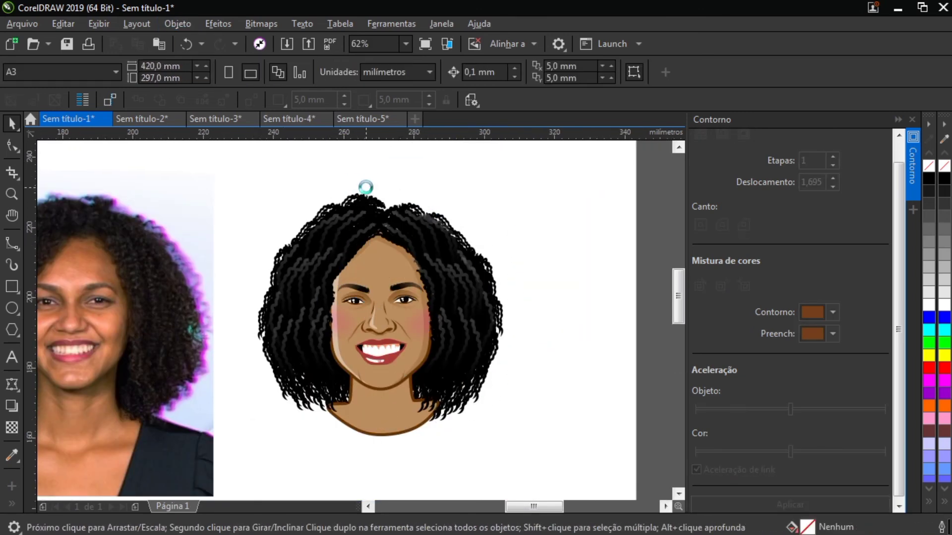
{"action": "scroll", "coordinate": [391, 213], "scroll_direction": "up", "scroll_amount": 2}
{"action": "scroll", "coordinate": [396, 223], "scroll_direction": "down", "scroll_amount": 2}
- Place a copy of the black hair group to the right of the caricature and ungroup it into separate strands
{"action": "left_click", "coordinate": [393, 217]}
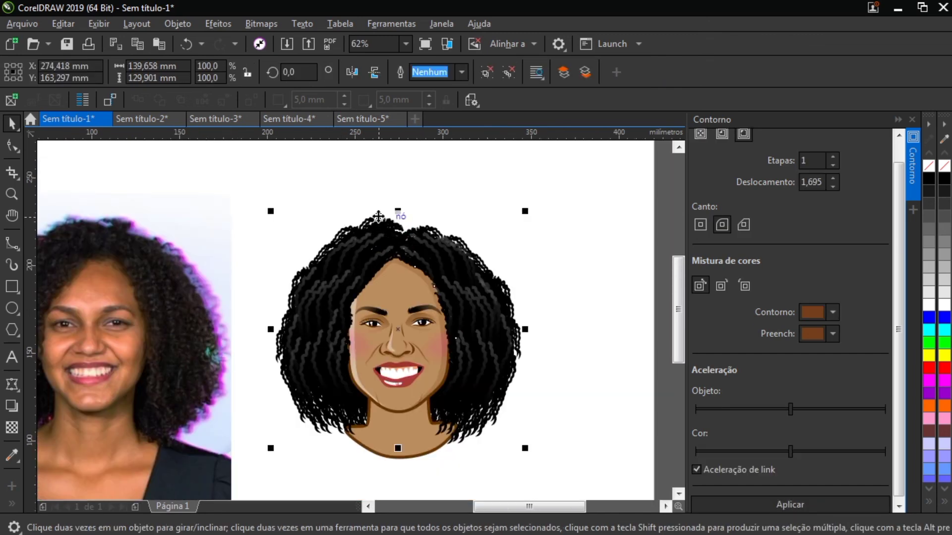
{"action": "scroll", "coordinate": [392, 216], "scroll_direction": "down", "scroll_amount": 2}
{"action": "left_click_drag", "start_coordinate": [330, 248], "coordinate": [461, 248]}
{"action": "left_click", "coordinate": [178, 24]}
{"action": "left_click", "coordinate": [463, 209]}
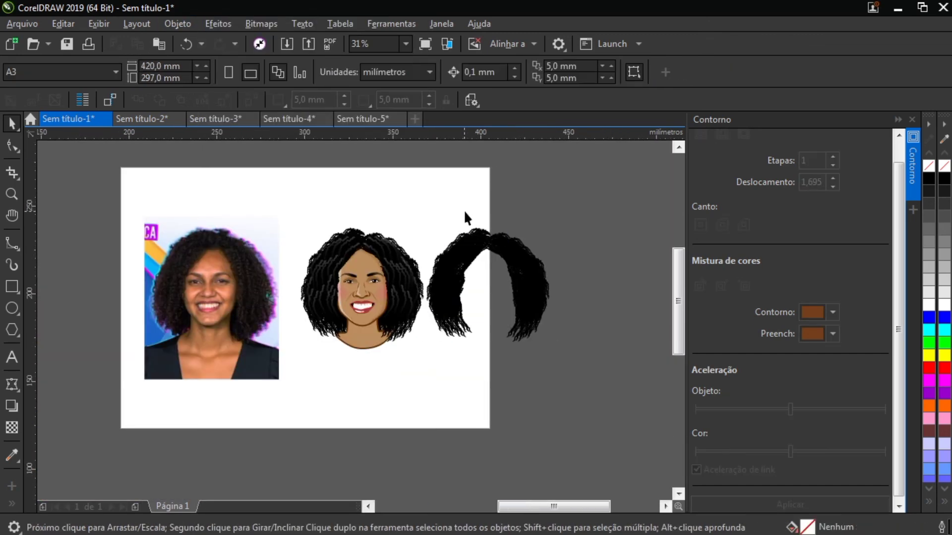
- Add loose curly strands from the hair copy over the crown to fill out the top of the hair
{"action": "scroll", "coordinate": [464, 209], "scroll_direction": "up", "scroll_amount": 2}
{"action": "left_click", "coordinate": [504, 278]}
{"action": "left_click_drag", "start_coordinate": [503, 278], "coordinate": [314, 259]}
{"action": "scroll", "coordinate": [305, 236], "scroll_direction": "up", "scroll_amount": 1}
{"action": "scroll", "coordinate": [266, 273], "scroll_direction": "up", "scroll_amount": 4}
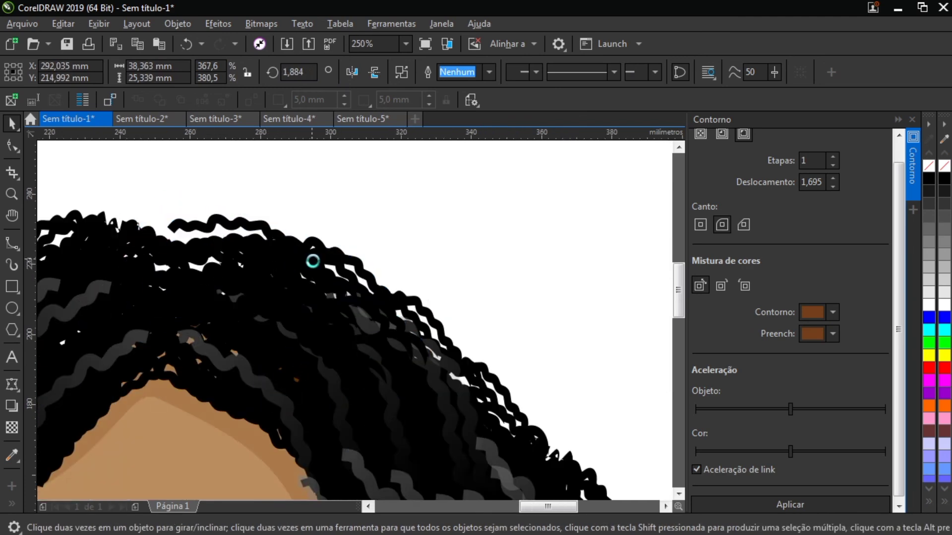
{"action": "scroll", "coordinate": [316, 255], "scroll_direction": "down", "scroll_amount": 2}
{"action": "left_click", "coordinate": [374, 202]}
{"action": "scroll", "coordinate": [374, 202], "scroll_direction": "down", "scroll_amount": 1}
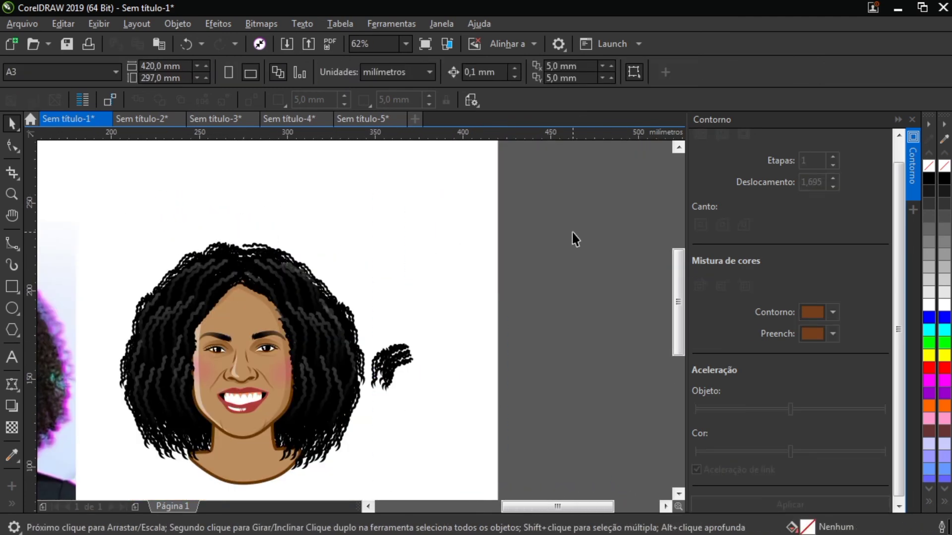
- Draw a magenta ellipse without outline, send it behind the caricature, and stretch it to about 159 by 122 mm
{"action": "scroll", "coordinate": [400, 312], "scroll_direction": "down", "scroll_amount": 1}
{"action": "key", "text": "F7"}
{"action": "scroll", "coordinate": [357, 318], "scroll_direction": "up", "scroll_amount": 1}
{"action": "mouse_move", "coordinate": [174, 230]}
{"action": "left_mouse_down"}
{"action": "mouse_move", "coordinate": [424, 435]}
{"action": "mouse_move", "coordinate": [424, 480]}
{"action": "left_mouse_up"}
{"action": "key", "text": "shift+Page_Down"}
{"action": "key", "text": "space"}
{"action": "left_click_drag", "start_coordinate": [298, 376], "coordinate": [301, 347]}
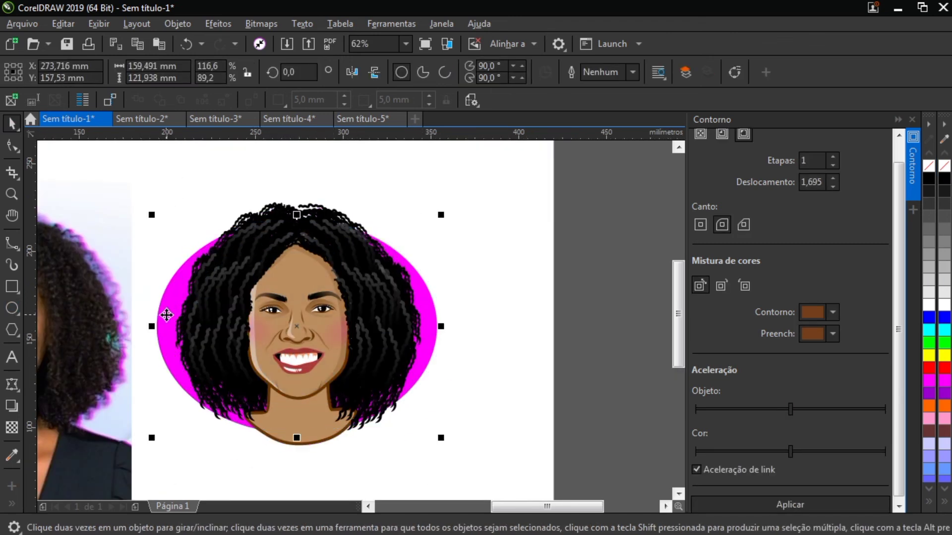
{"action": "key", "text": "Escape"}
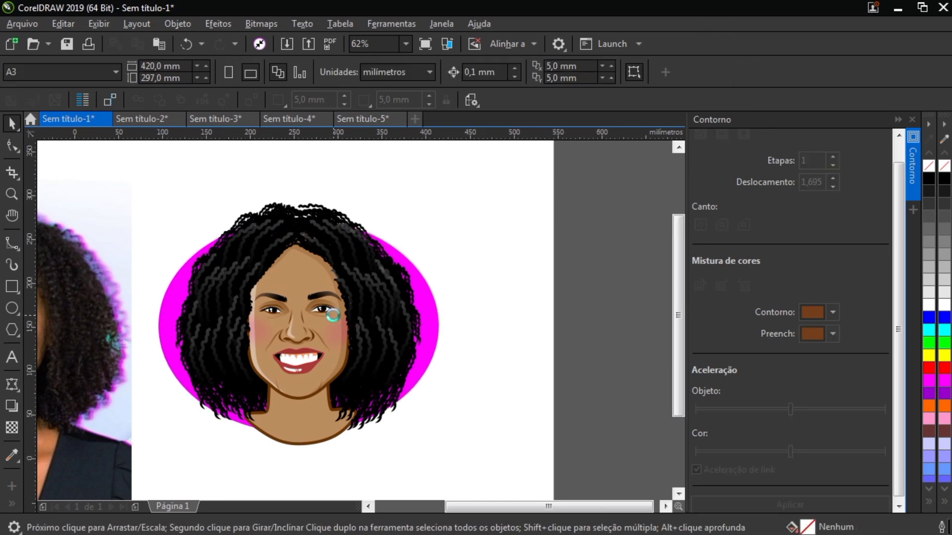